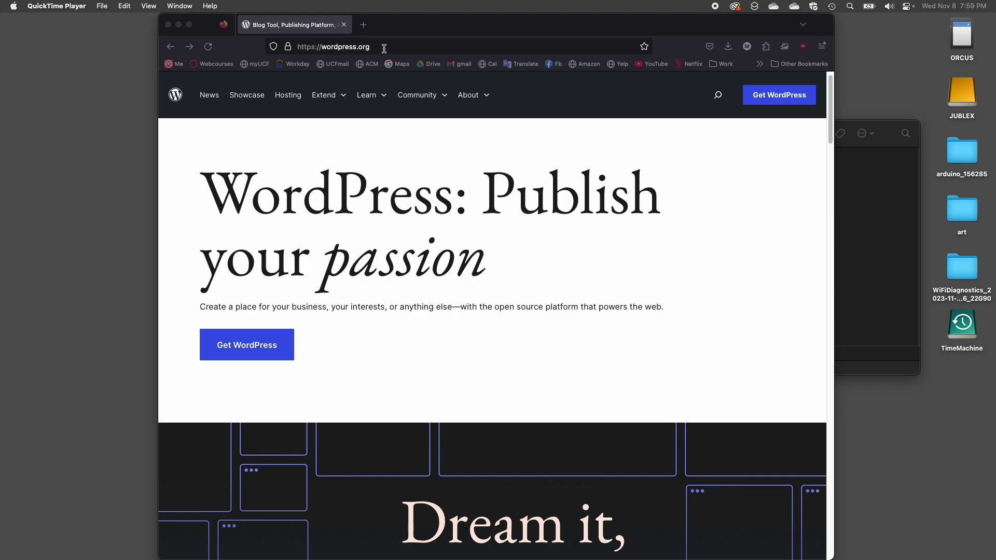
- Open the Get WordPress download page, then bring the extracted wordpress folder in Finder into view
{"action": "left_click", "coordinate": [250, 346]}
{"action": "left_click", "coordinate": [251, 347]}
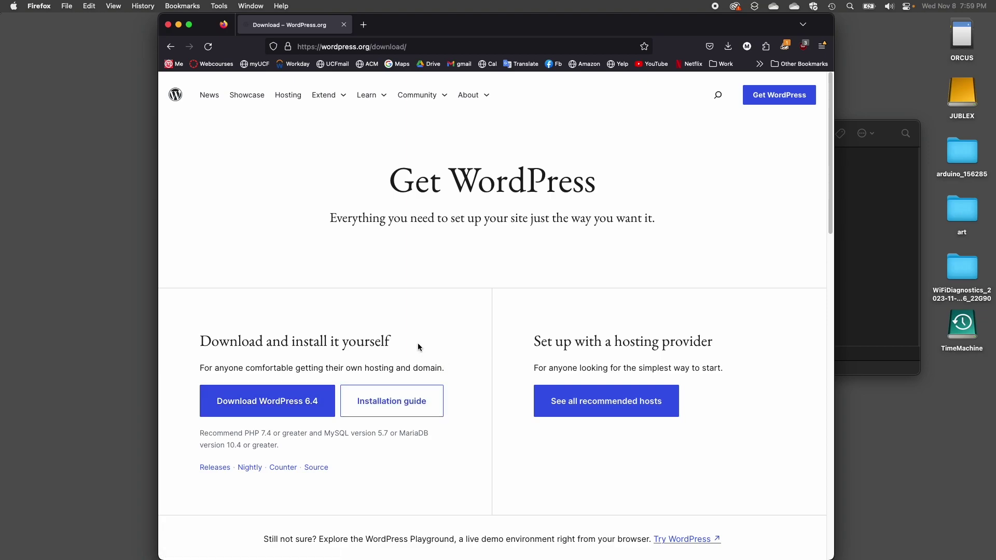
{"action": "left_click", "coordinate": [870, 227]}
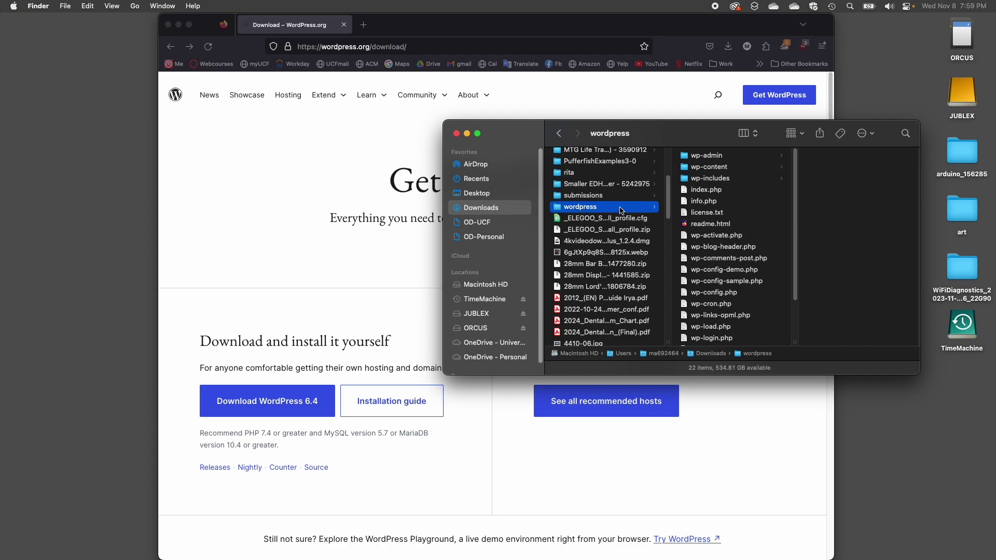
- Look over the wordpress folder's files in Finder, then return to Firefox's Get WordPress page
{"action": "scroll", "coordinate": [747, 306], "scroll_direction": "down", "scroll_amount": 3}
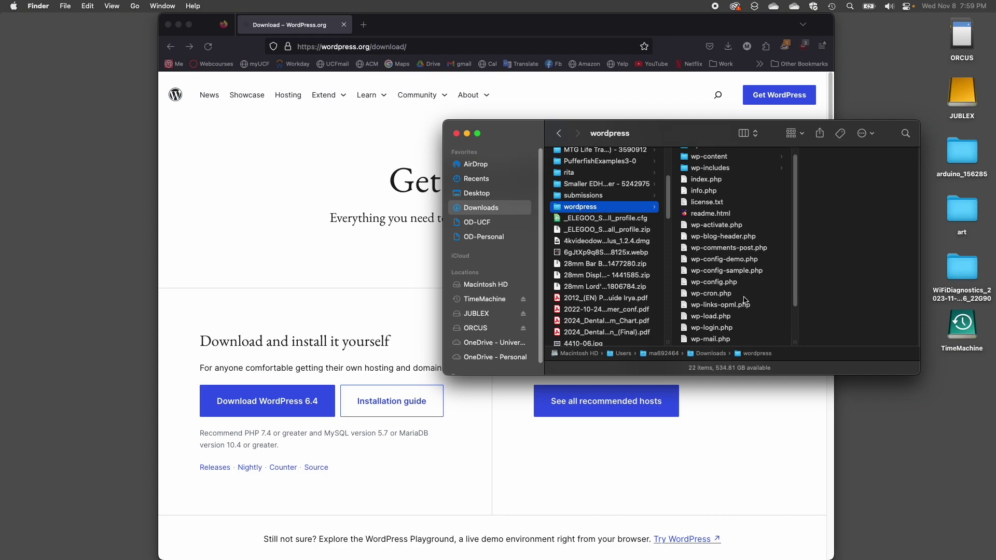
{"action": "scroll", "coordinate": [741, 275], "scroll_direction": "up", "scroll_amount": 3}
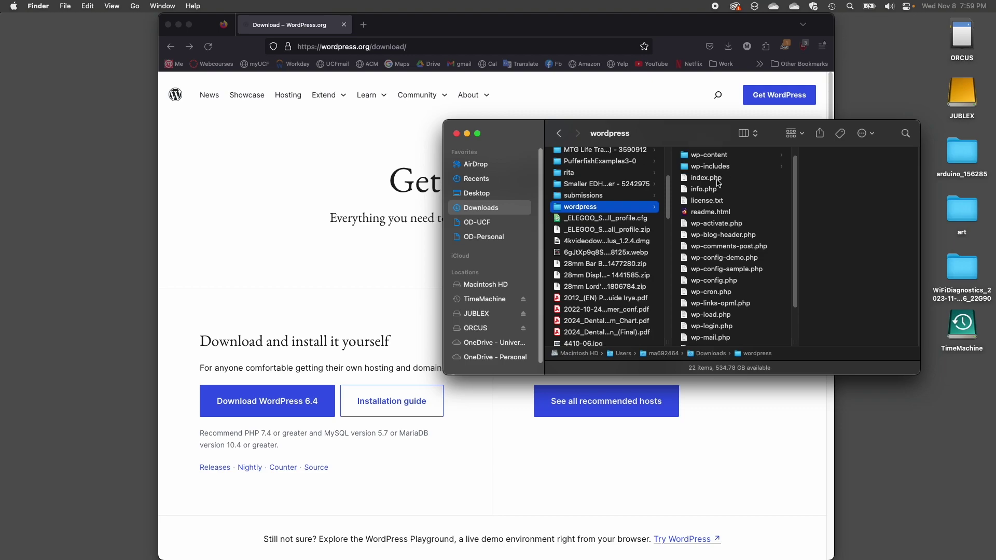
{"action": "scroll", "coordinate": [726, 218], "scroll_direction": "down", "scroll_amount": 1}
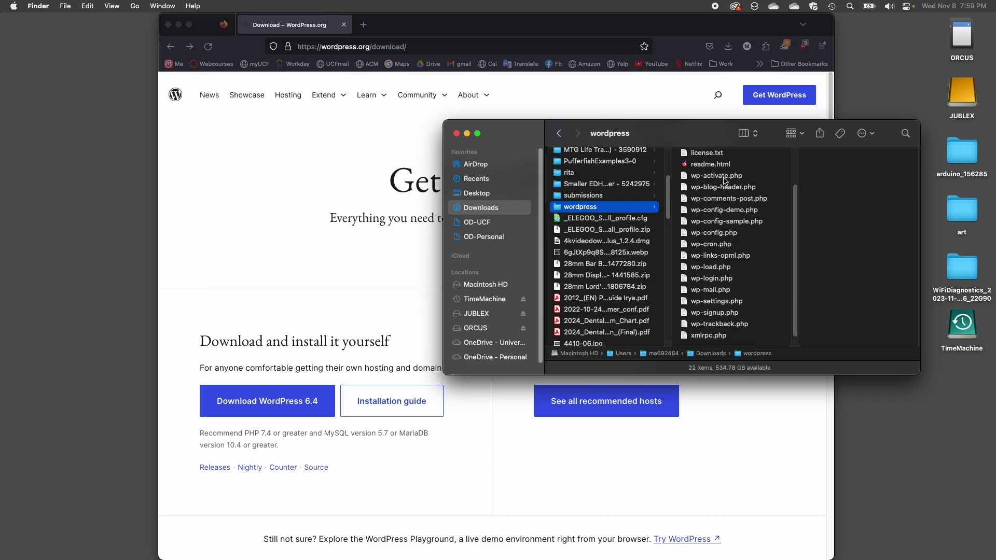
{"action": "scroll", "coordinate": [731, 292], "scroll_direction": "up", "scroll_amount": 3}
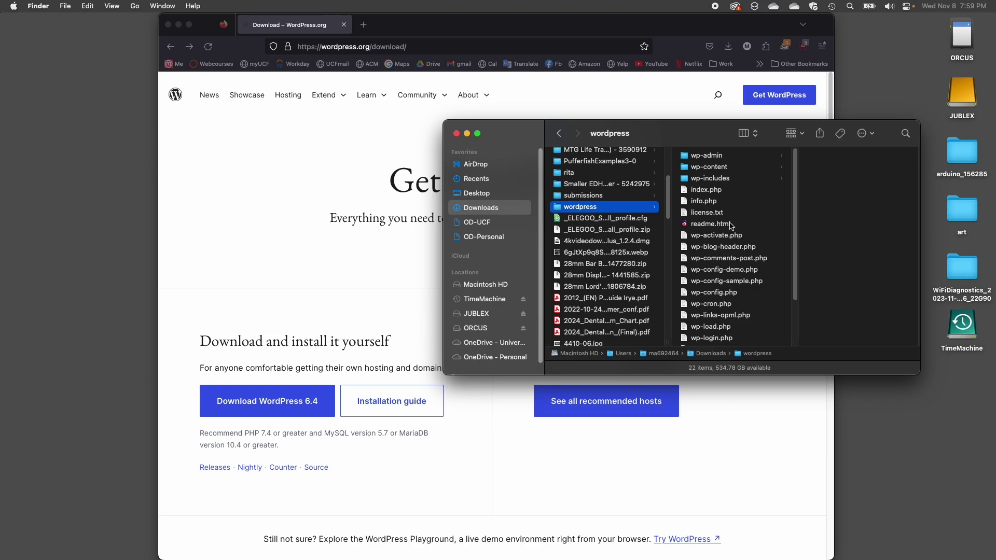
{"action": "left_click", "coordinate": [269, 219]}
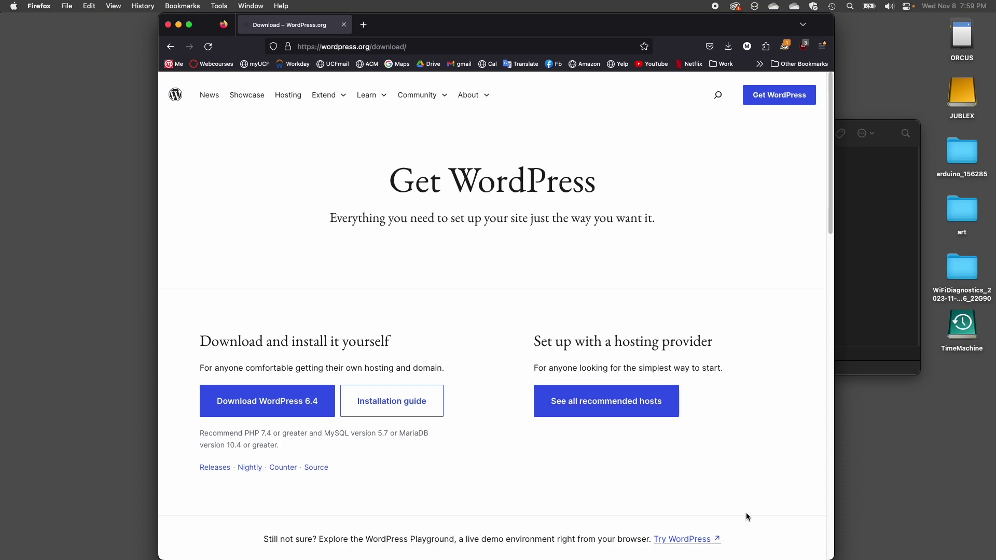
- Launch Cisco Secure Client from the Cisco folder in the Dock's Applications stack
{"action": "mouse_move", "coordinate": [555, 555]}
{"action": "mouse_move", "coordinate": [651, 555]}
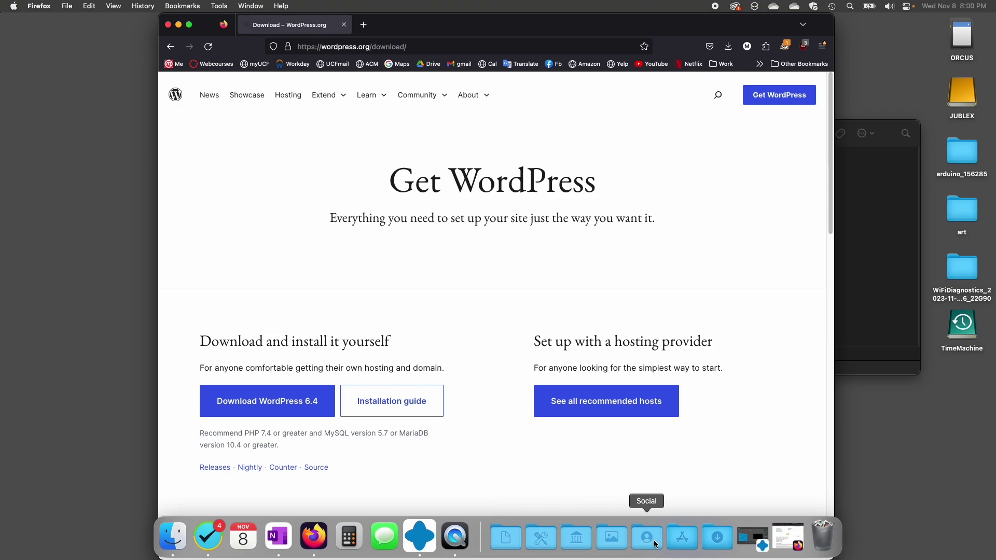
{"action": "left_click", "coordinate": [692, 541]}
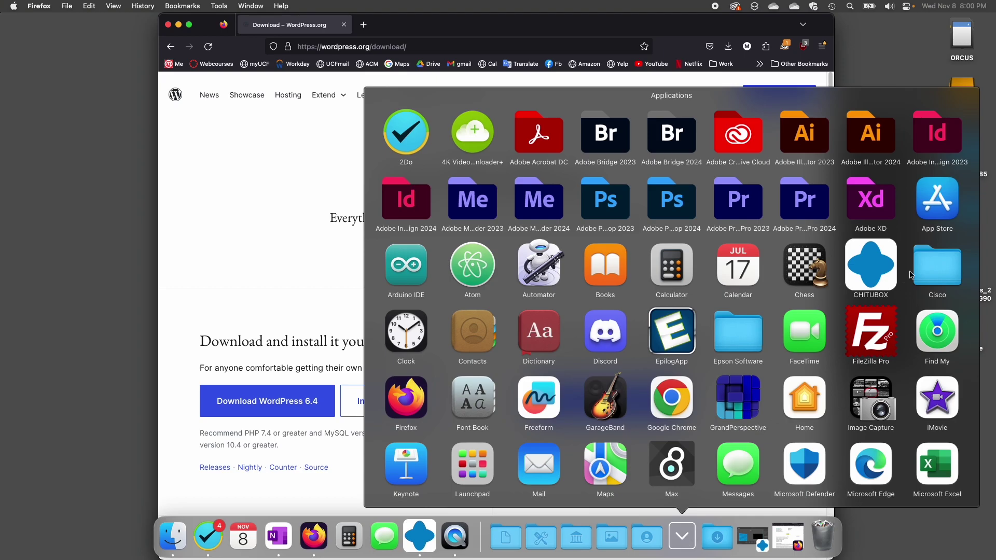
{"action": "left_click", "coordinate": [925, 269]}
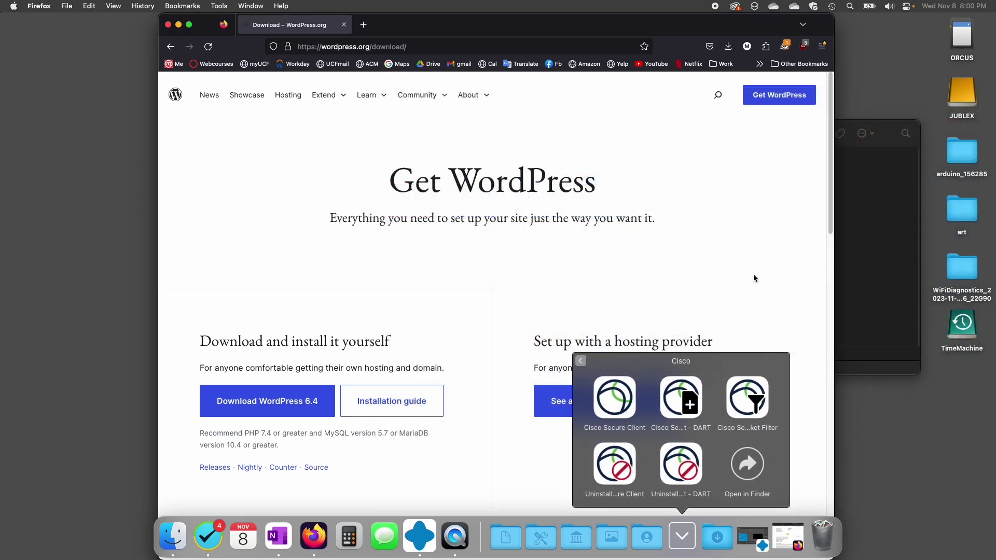
{"action": "left_click", "coordinate": [616, 399]}
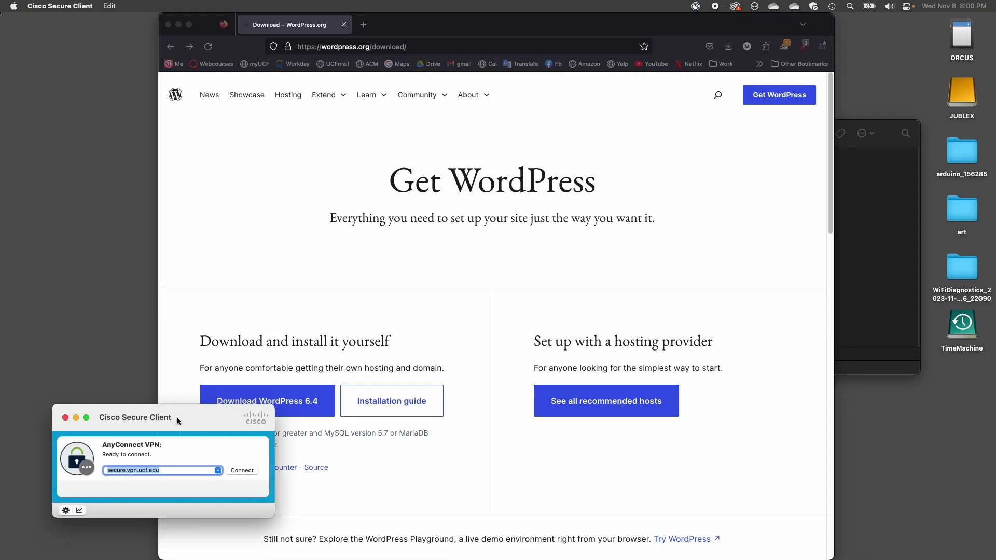
- Move the Cisco Secure Client window to the upper left and open a new Firefox tab
{"action": "left_click_drag", "start_coordinate": [188, 416], "coordinate": [184, 160]}
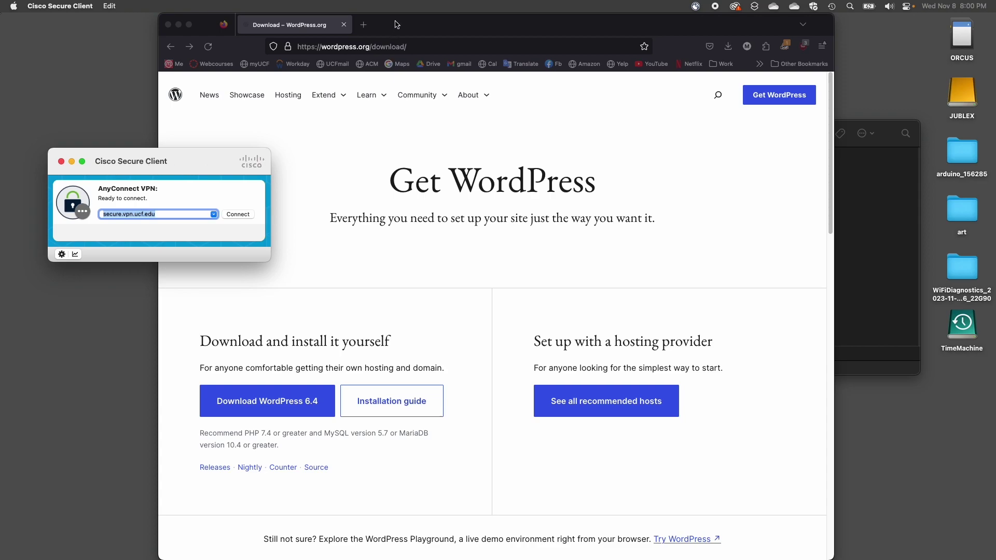
{"action": "double_click", "coordinate": [369, 26]}
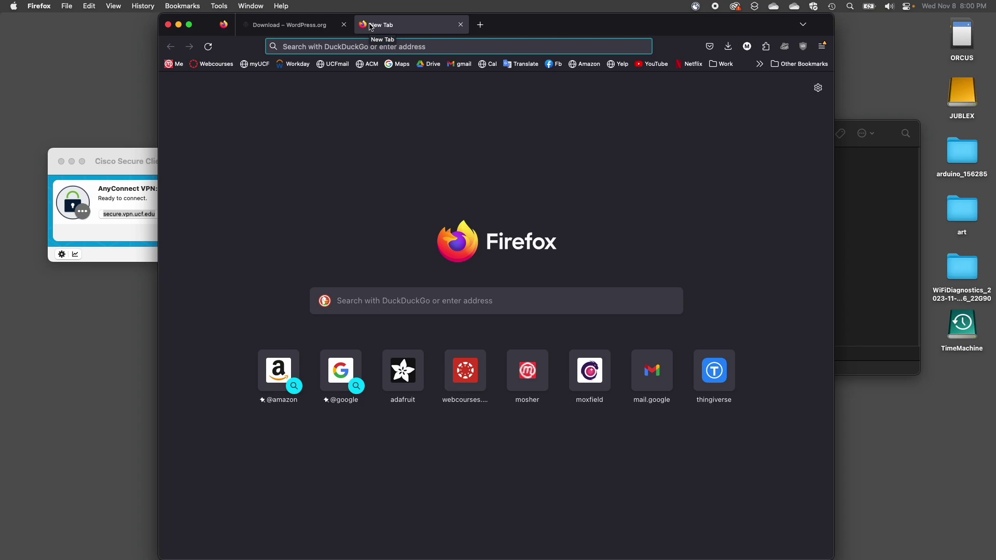
- Load students.gaim.ucf.edu, read the Students Webserver page, and open its Connection Guide
{"action": "type", "text": "students.gaim.ucf.edu/"}
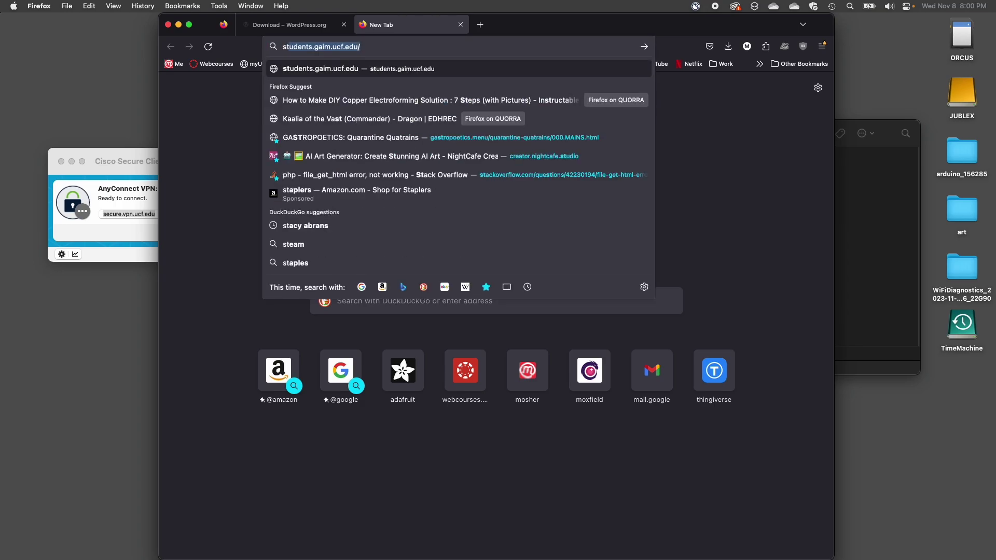
{"action": "key", "text": "Return"}
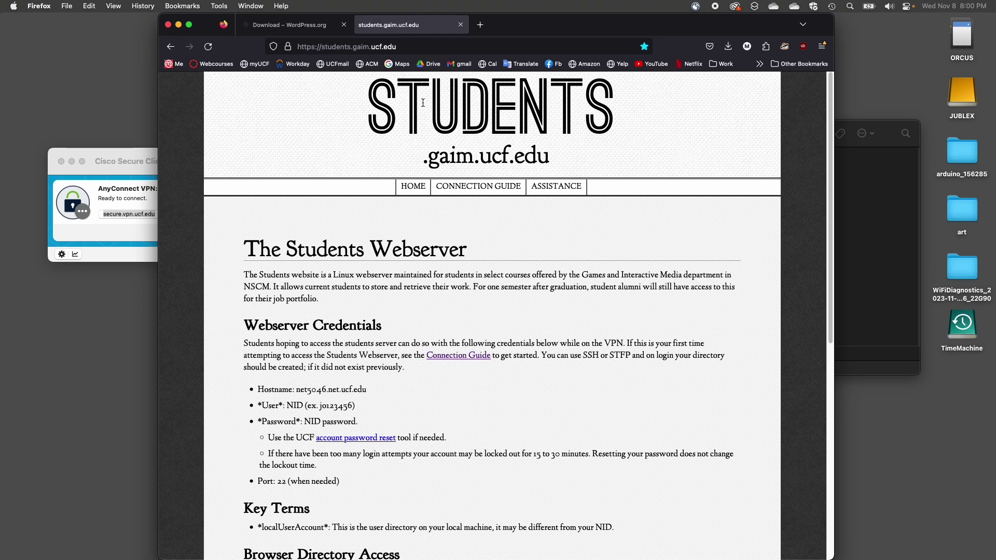
{"action": "scroll", "coordinate": [407, 274], "scroll_direction": "down", "scroll_amount": 4}
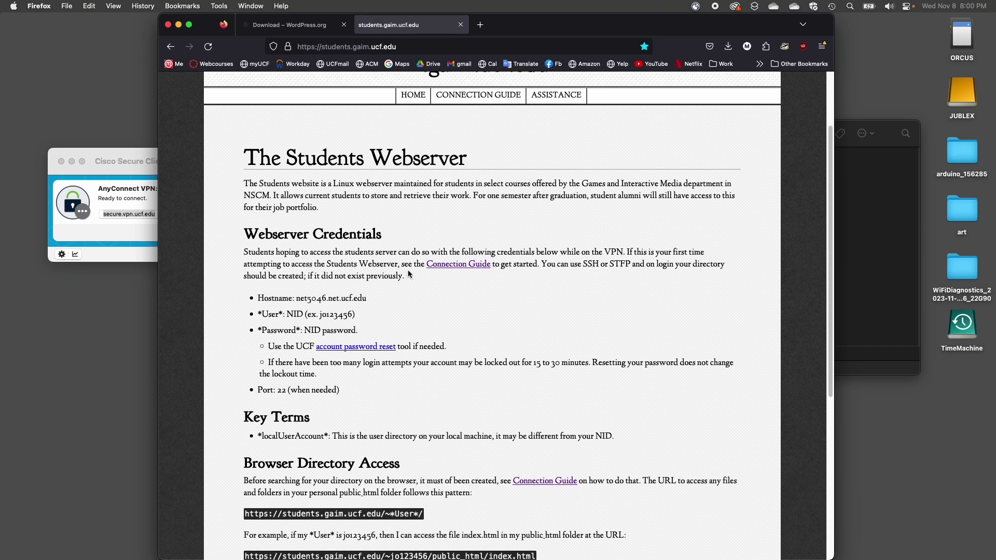
{"action": "scroll", "coordinate": [407, 270], "scroll_direction": "down", "scroll_amount": 7}
{"action": "scroll", "coordinate": [360, 170], "scroll_direction": "up", "scroll_amount": 11}
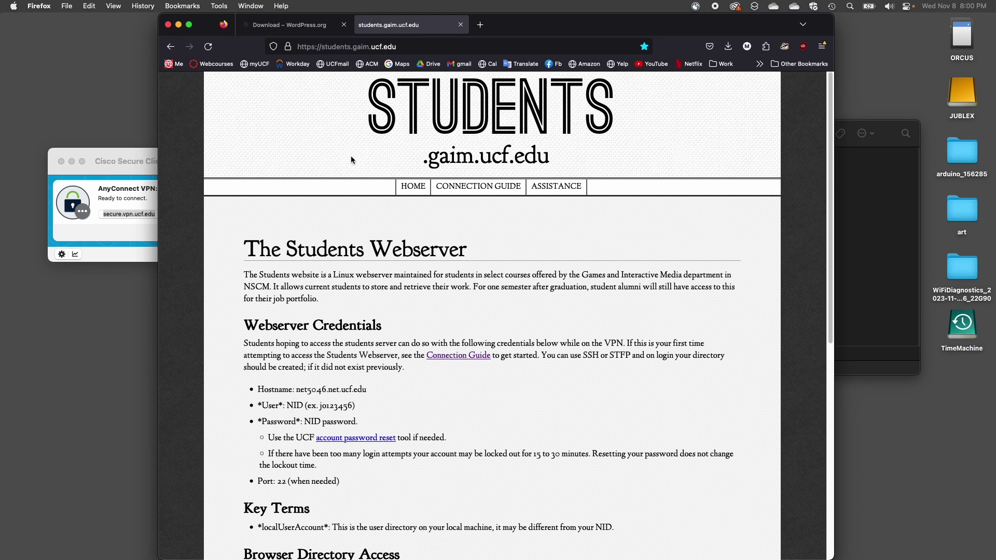
{"action": "scroll", "coordinate": [501, 381], "scroll_direction": "down", "scroll_amount": 3}
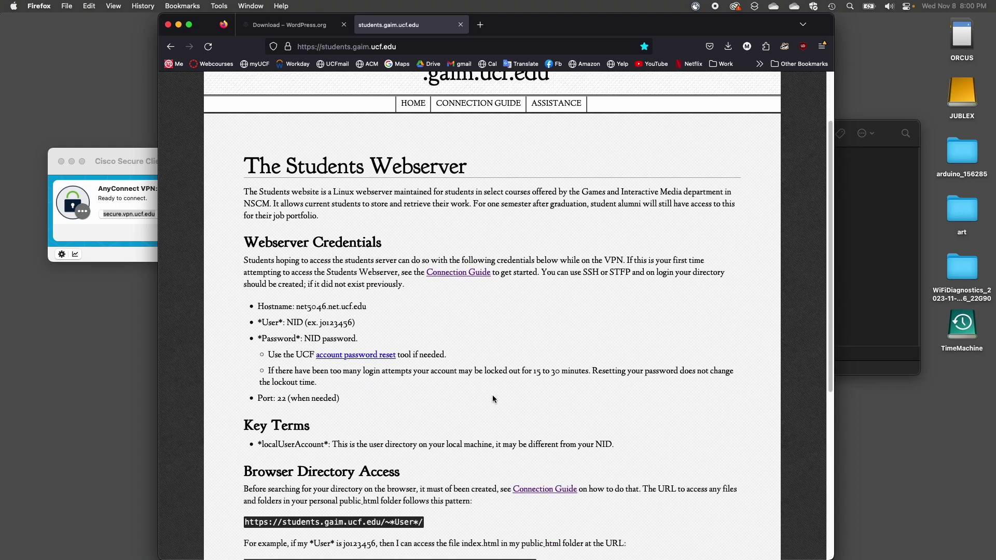
{"action": "scroll", "coordinate": [489, 396], "scroll_direction": "down", "scroll_amount": 5}
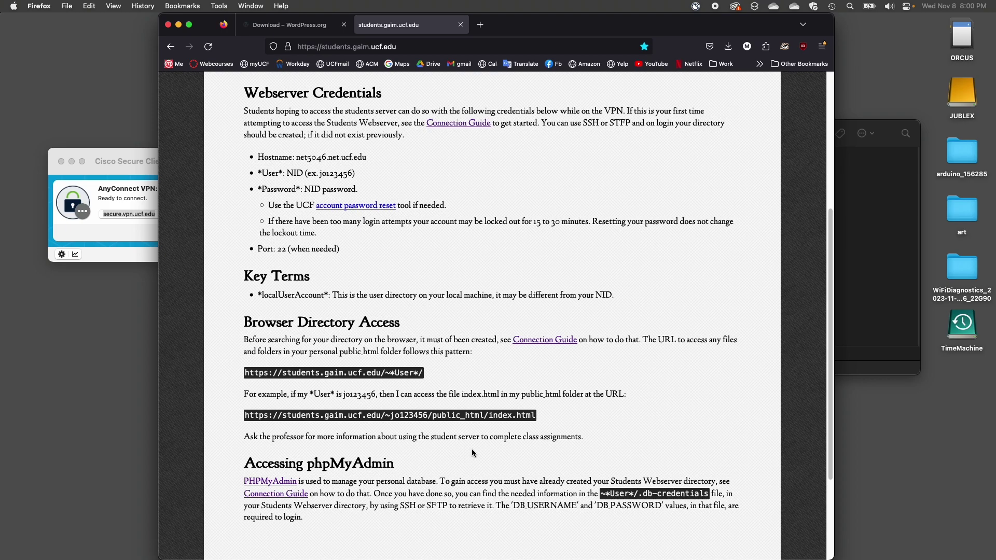
{"action": "left_click", "coordinate": [287, 494]}
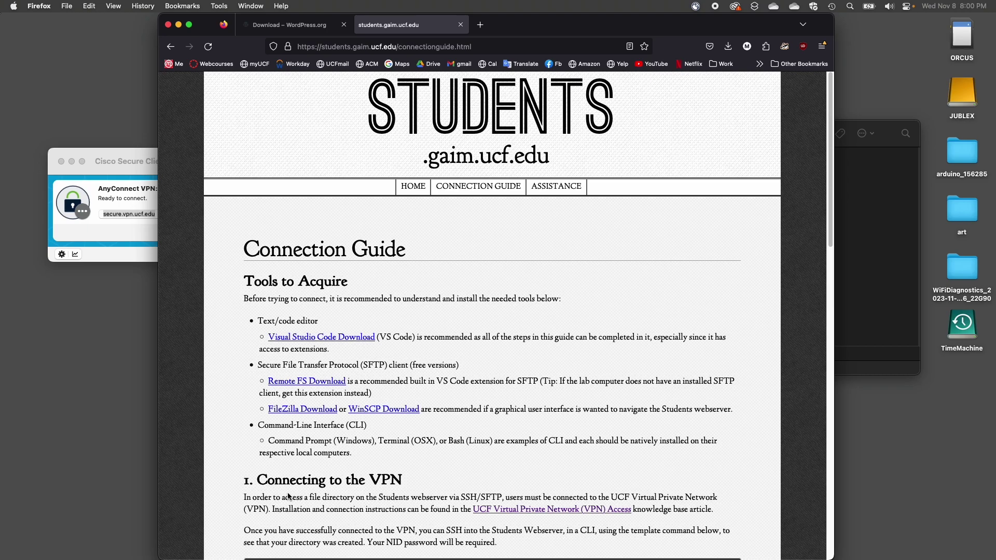
- Read the Connection Guide, jump to Connecting to the VPN, then return to The Students Webserver home page
{"action": "scroll", "coordinate": [288, 496], "scroll_direction": "down", "scroll_amount": 5}
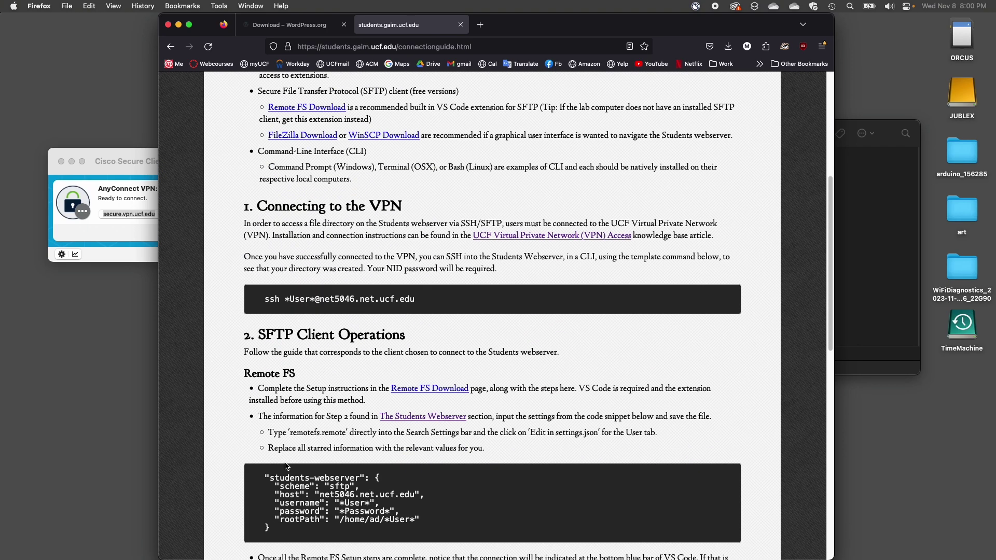
{"action": "scroll", "coordinate": [287, 466], "scroll_direction": "down", "scroll_amount": 12}
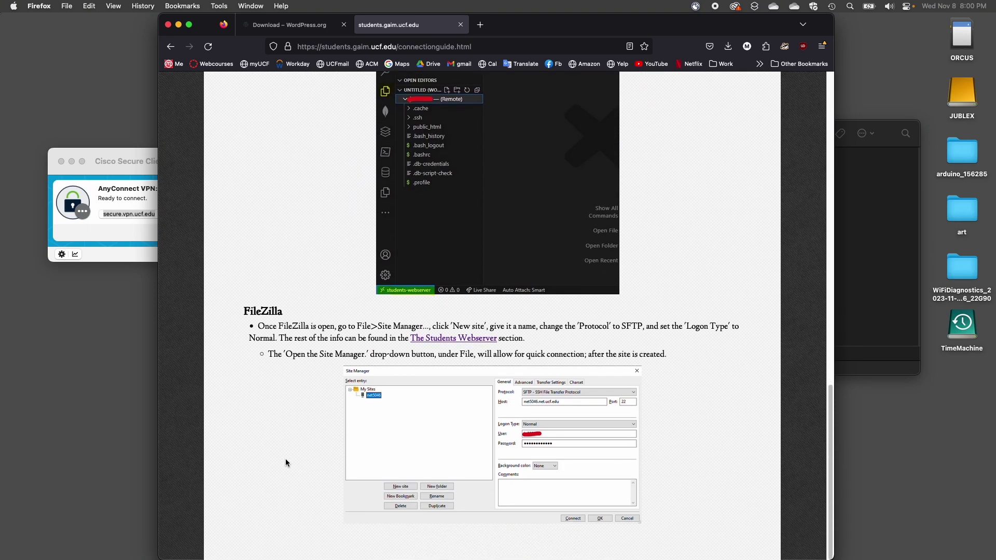
{"action": "scroll", "coordinate": [300, 381], "scroll_direction": "up", "scroll_amount": 17}
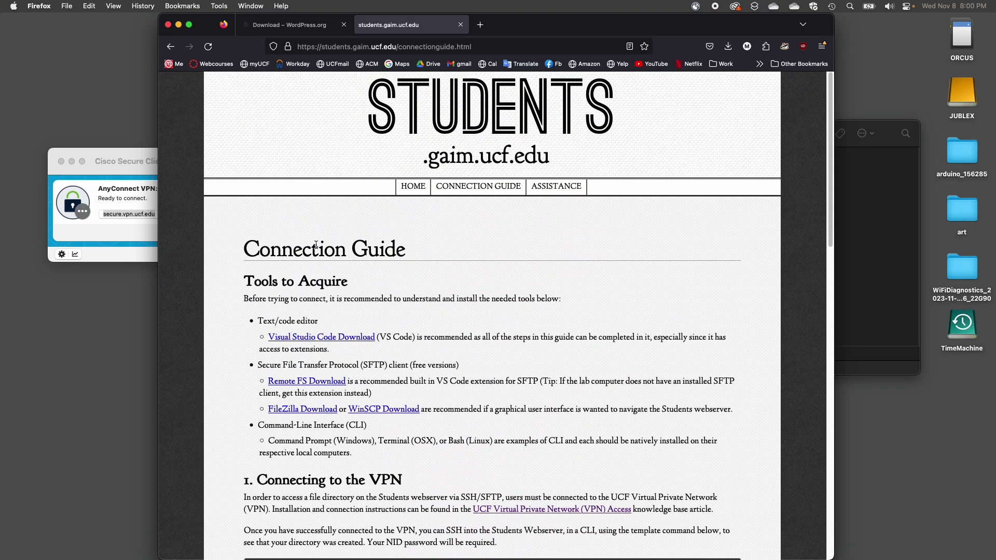
{"action": "left_click", "coordinate": [466, 191]}
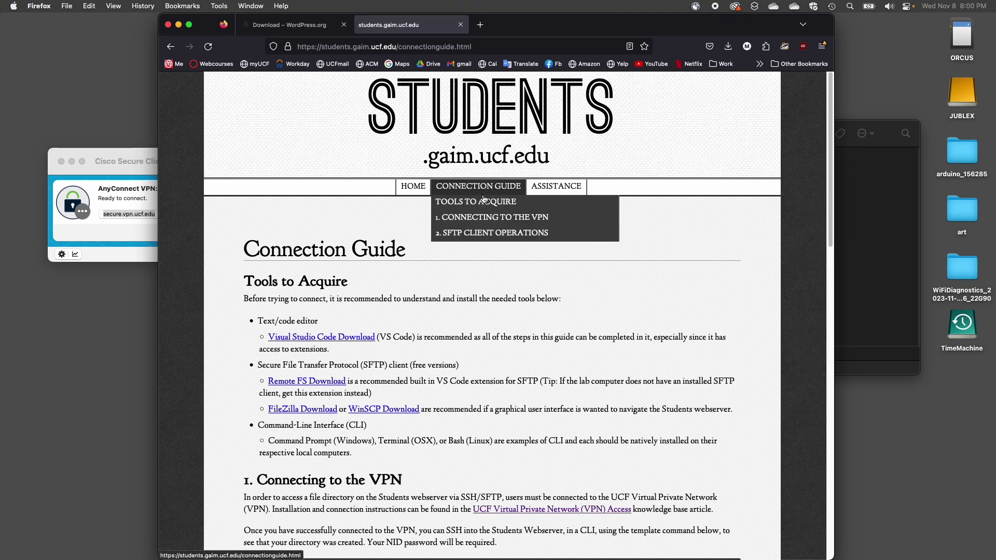
{"action": "left_click", "coordinate": [484, 217]}
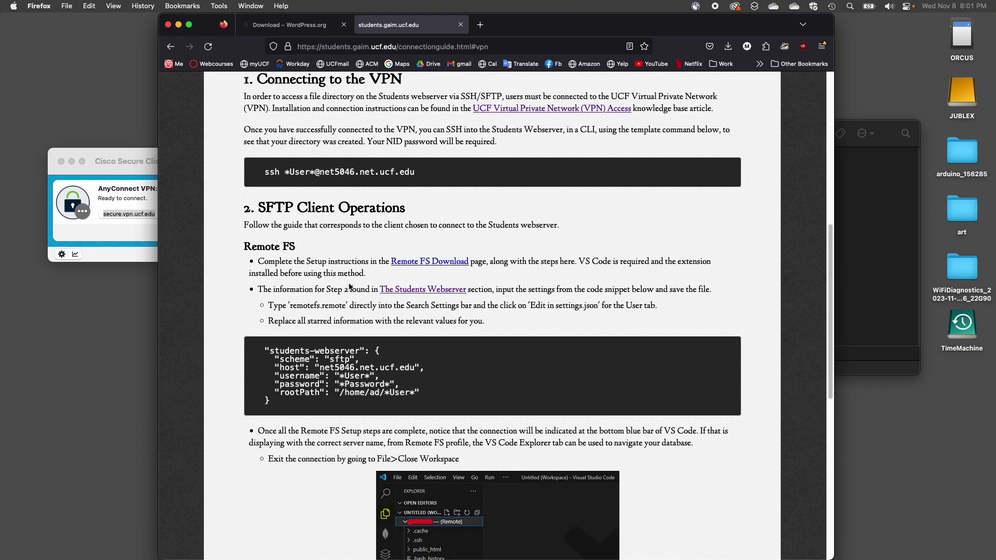
{"action": "left_click", "coordinate": [422, 291]}
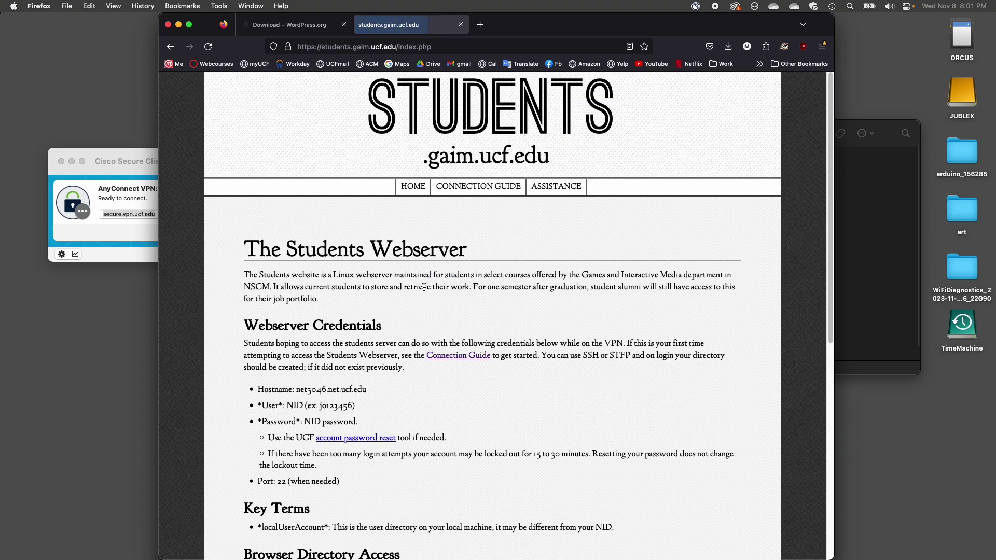
- Read the Students home page, reopen the Connection Guide, and scroll to section 1, Connecting to the VPN
{"action": "scroll", "coordinate": [354, 305], "scroll_direction": "down", "scroll_amount": 10}
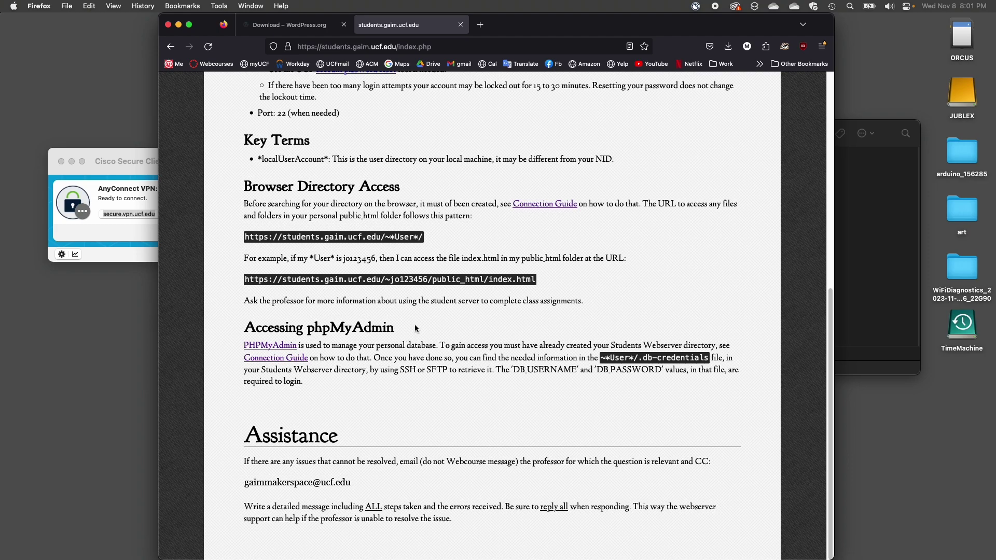
{"action": "scroll", "coordinate": [415, 328], "scroll_direction": "up", "scroll_amount": 5}
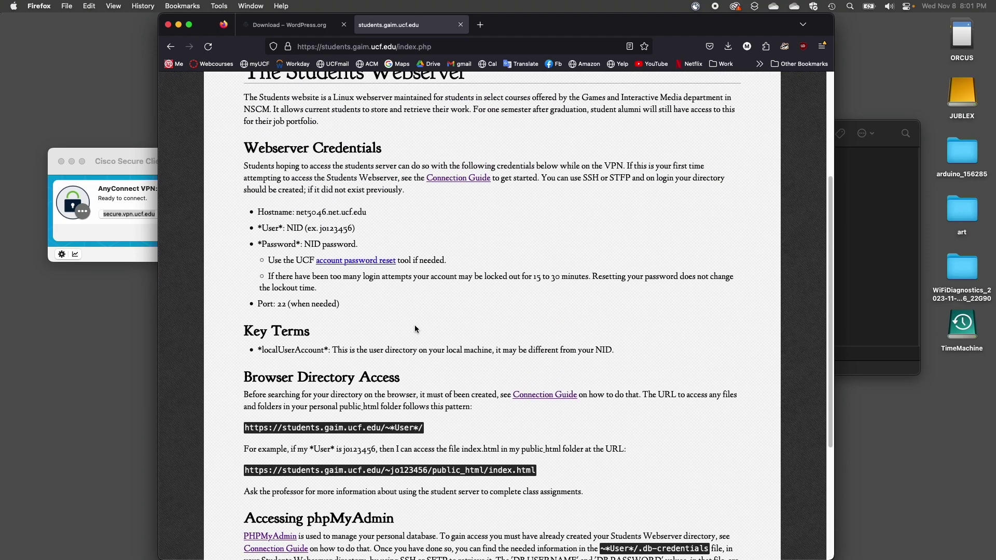
{"action": "scroll", "coordinate": [415, 329], "scroll_direction": "up", "scroll_amount": 4}
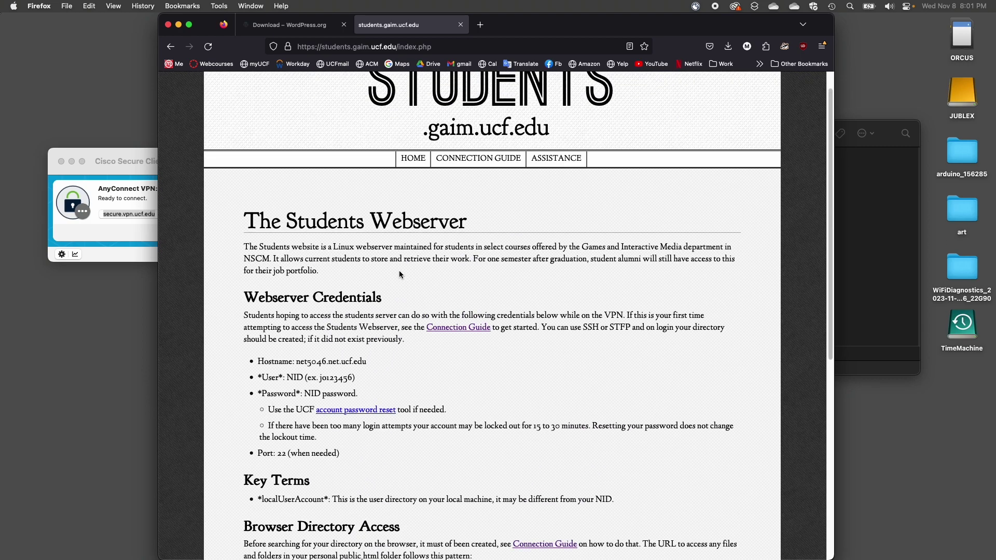
{"action": "scroll", "coordinate": [409, 162], "scroll_direction": "up", "scroll_amount": 1}
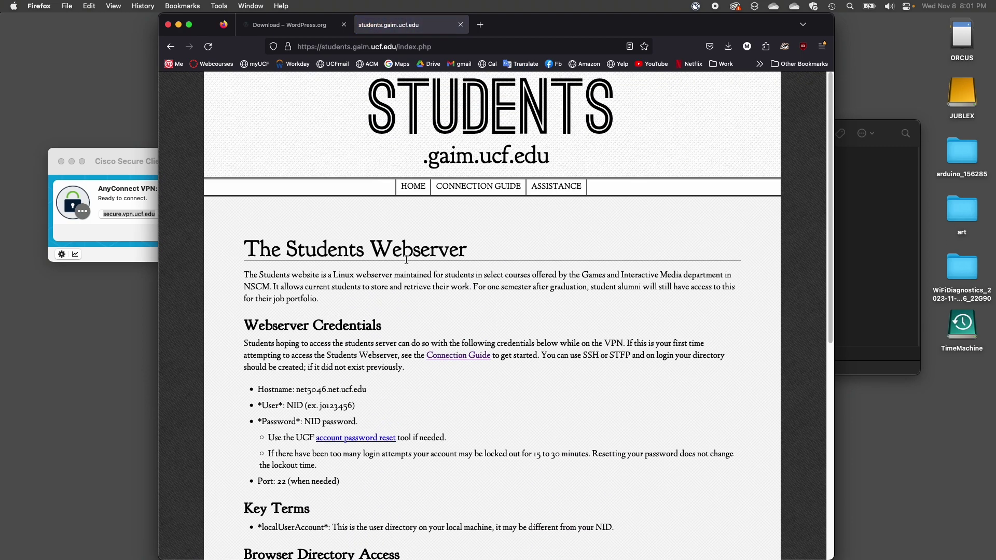
{"action": "scroll", "coordinate": [388, 328], "scroll_direction": "down", "scroll_amount": 5}
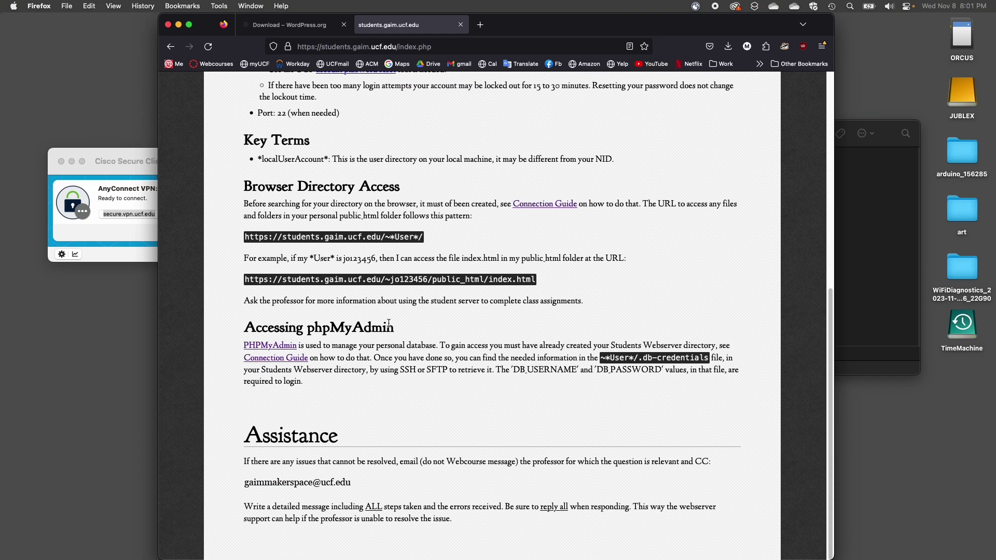
{"action": "left_click", "coordinate": [297, 358]}
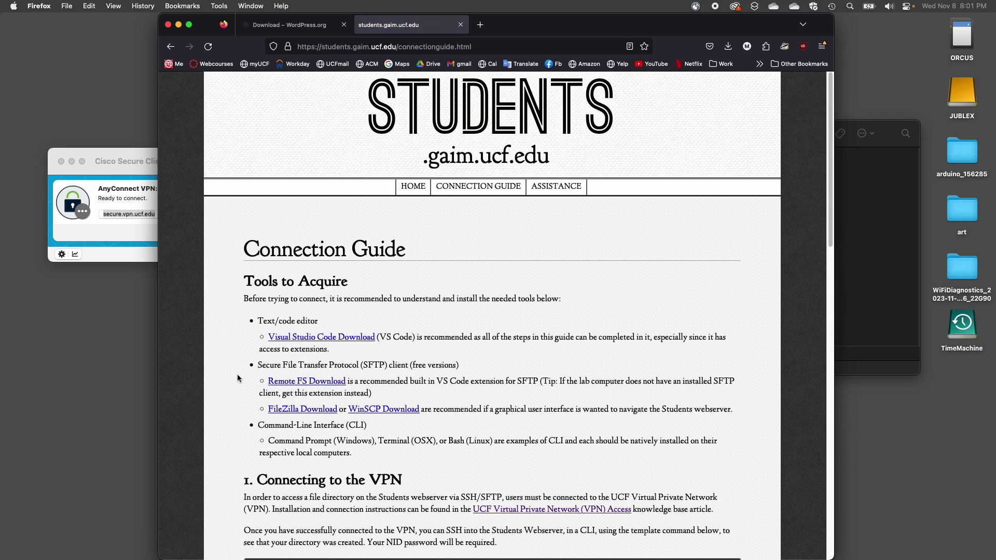
{"action": "scroll", "coordinate": [238, 375], "scroll_direction": "down", "scroll_amount": 2}
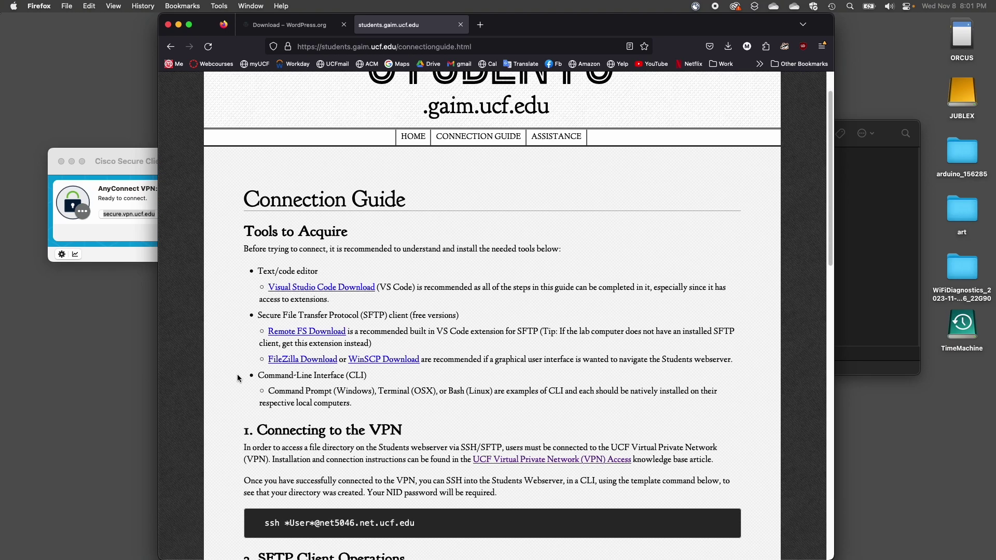
{"action": "scroll", "coordinate": [238, 378], "scroll_direction": "down", "scroll_amount": 2}
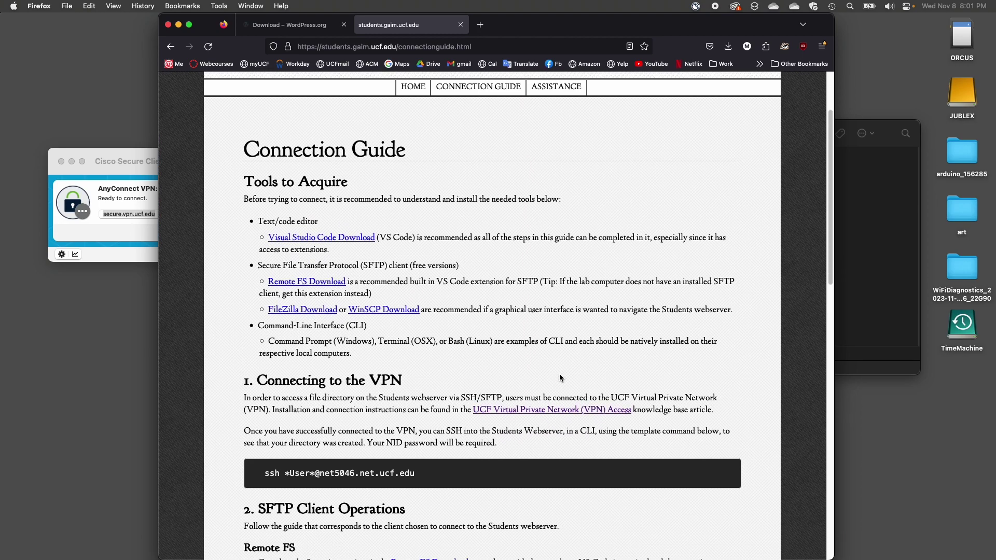
- Open the UCF VPN Access article in a new tab and read through it
{"action": "left_click", "coordinate": [511, 411]}
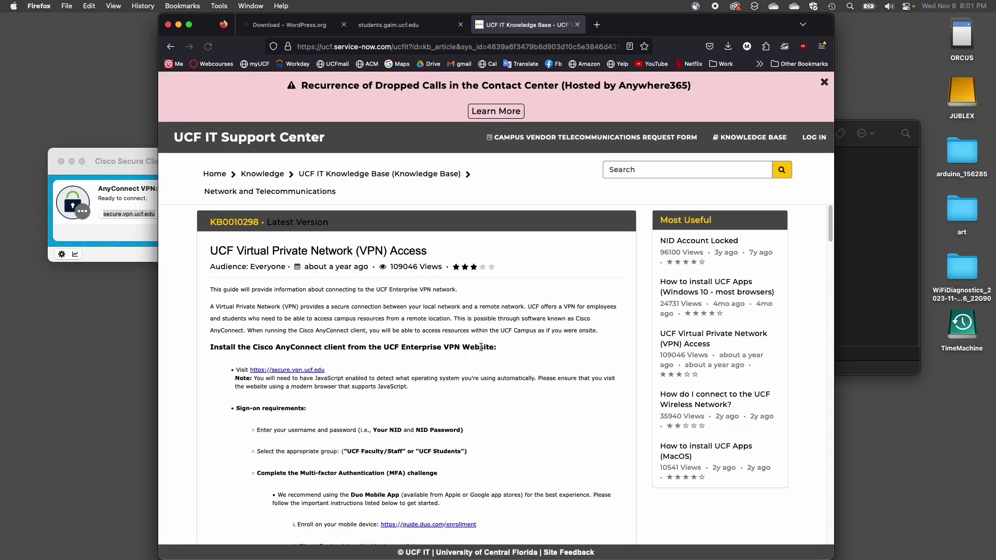
{"action": "scroll", "coordinate": [503, 342], "scroll_direction": "down", "scroll_amount": 5}
{"action": "scroll", "coordinate": [496, 330], "scroll_direction": "up", "scroll_amount": 3}
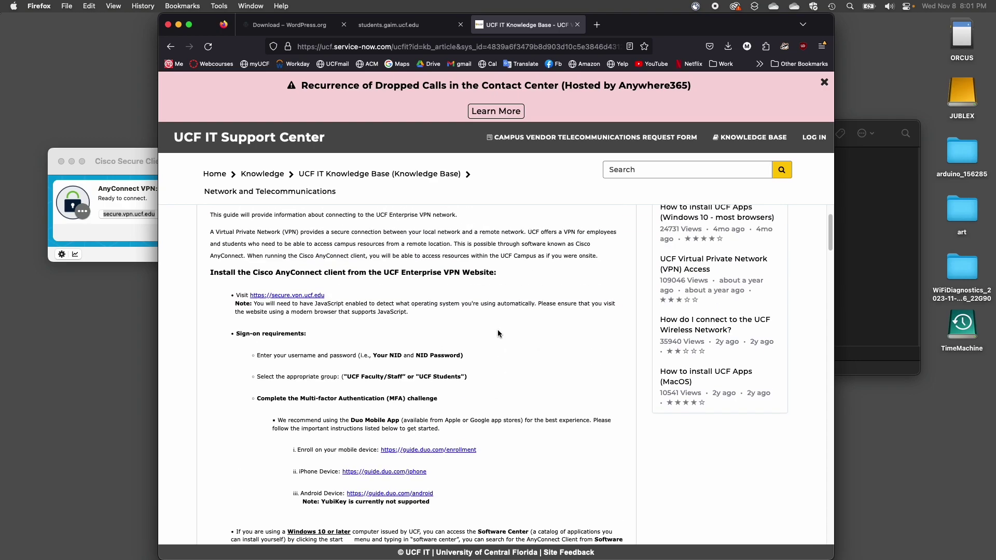
{"action": "scroll", "coordinate": [498, 332], "scroll_direction": "down", "scroll_amount": 10}
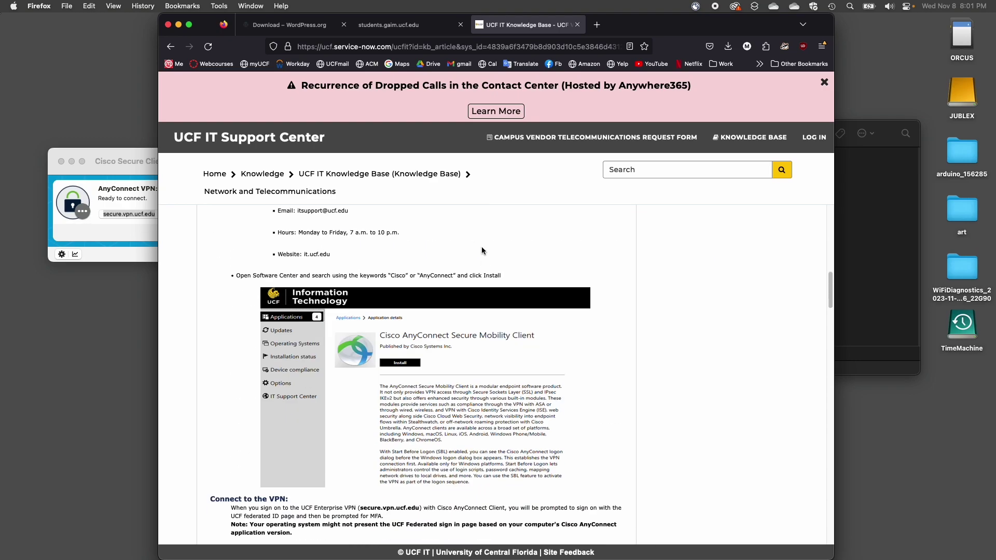
- Check the WordPress tab, return to the Connection Guide tab, and bring Cisco Secure Client forward
{"action": "left_click", "coordinate": [276, 29]}
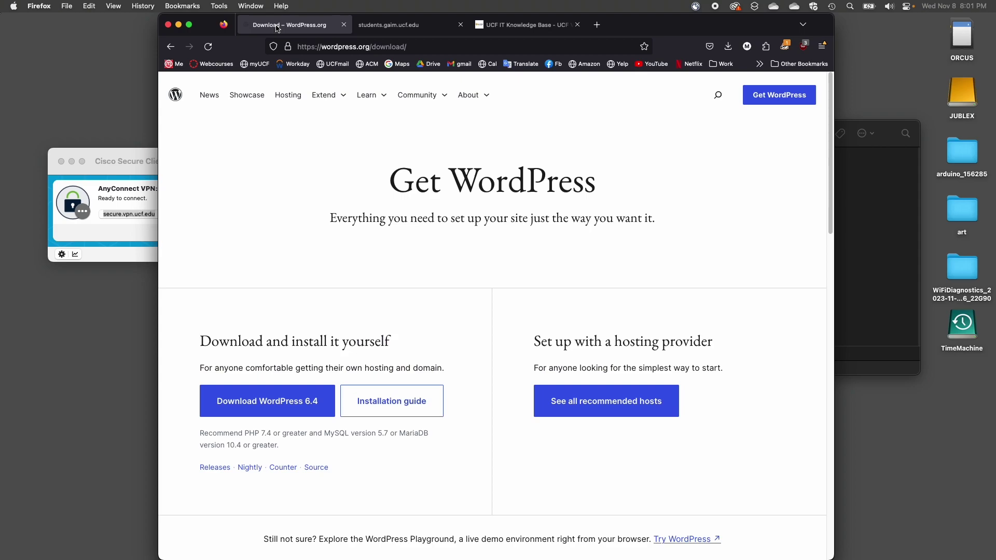
{"action": "left_click", "coordinate": [386, 25]}
{"action": "left_click", "coordinate": [131, 155]}
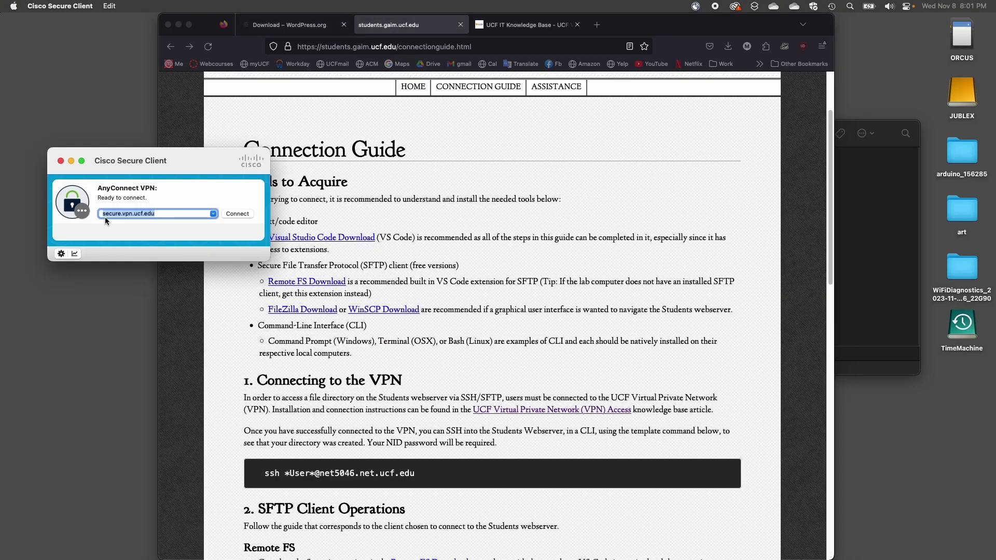
- Connect to secure.vpn.ucf.edu and sign on with the NID username and account password
{"action": "left_click", "coordinate": [235, 214]}
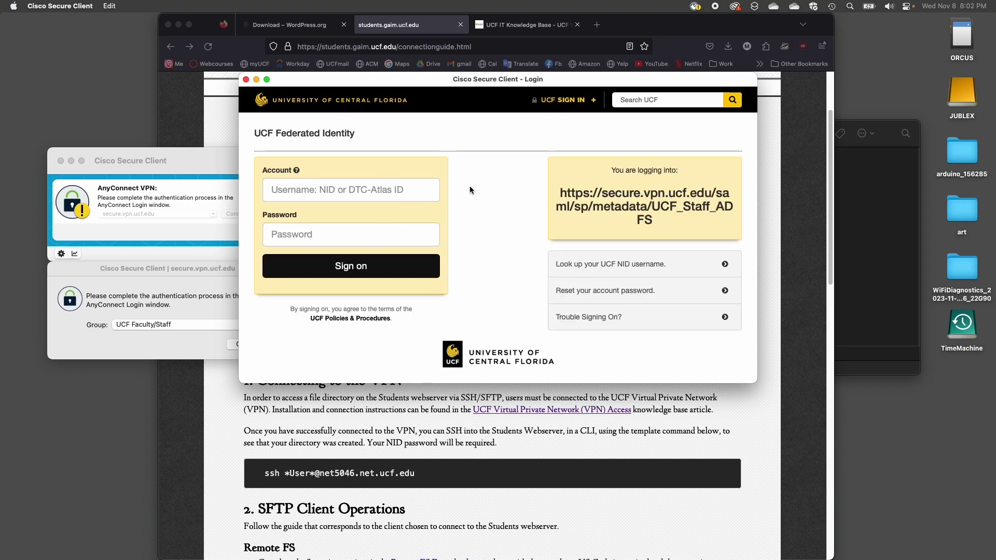
{"action": "left_click", "coordinate": [427, 190]}
{"action": "type", "text": "ma692464"}
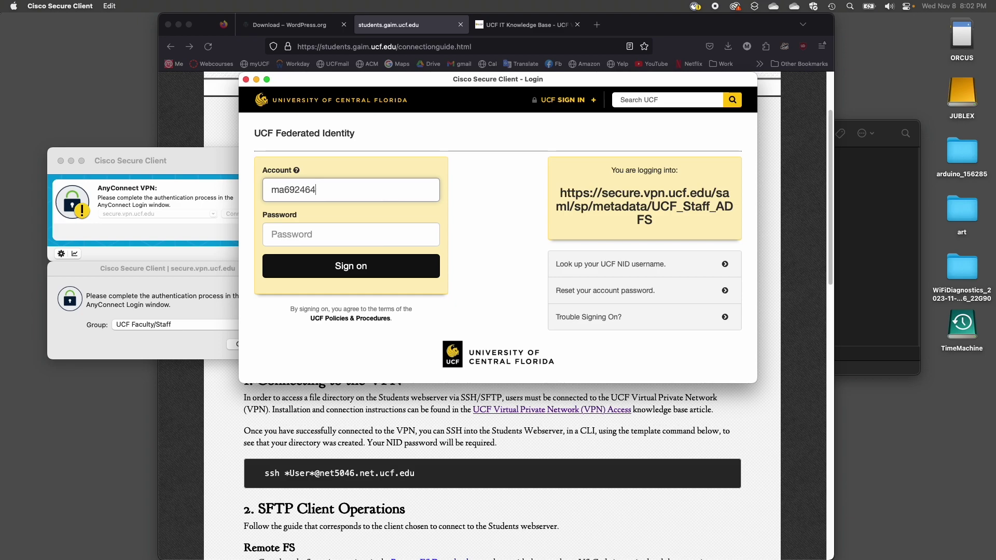
{"action": "key", "text": "Tab"}
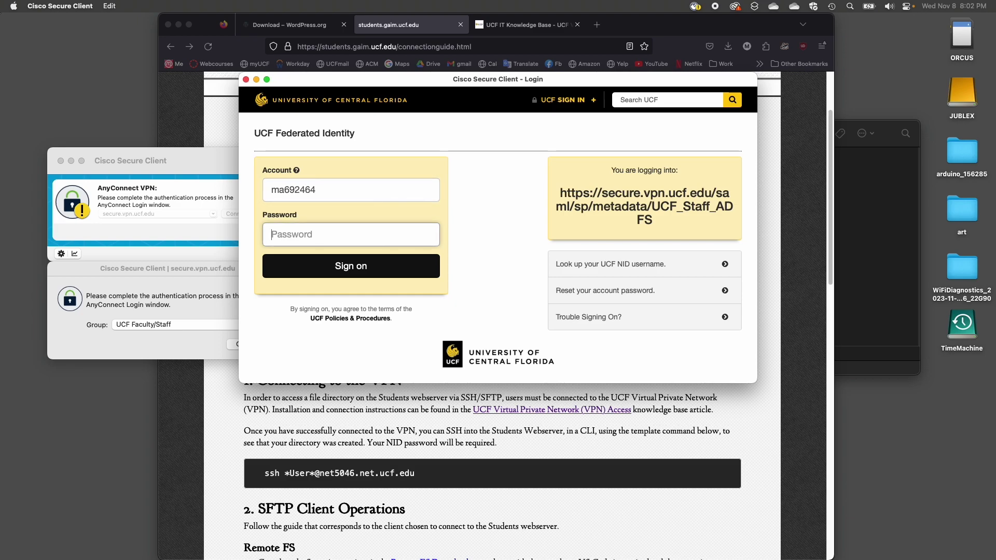
{"action": "type", "text": "••••••••"}
{"action": "left_click", "coordinate": [363, 263]}
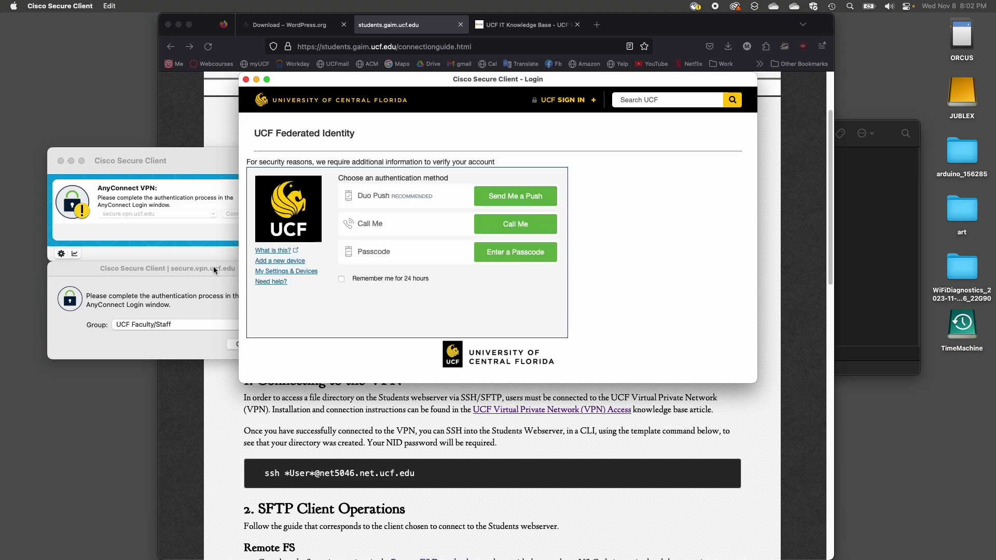
- Keep the UCF Faculty/Staff group, approve via Duo push, and accept the UCF user agreement
{"action": "left_click", "coordinate": [189, 269]}
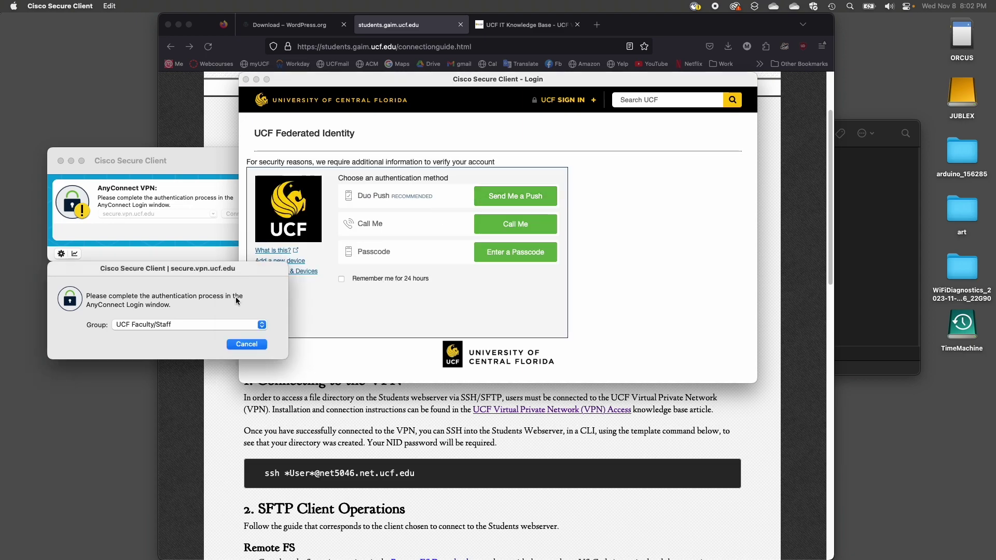
{"action": "left_click", "coordinate": [187, 326]}
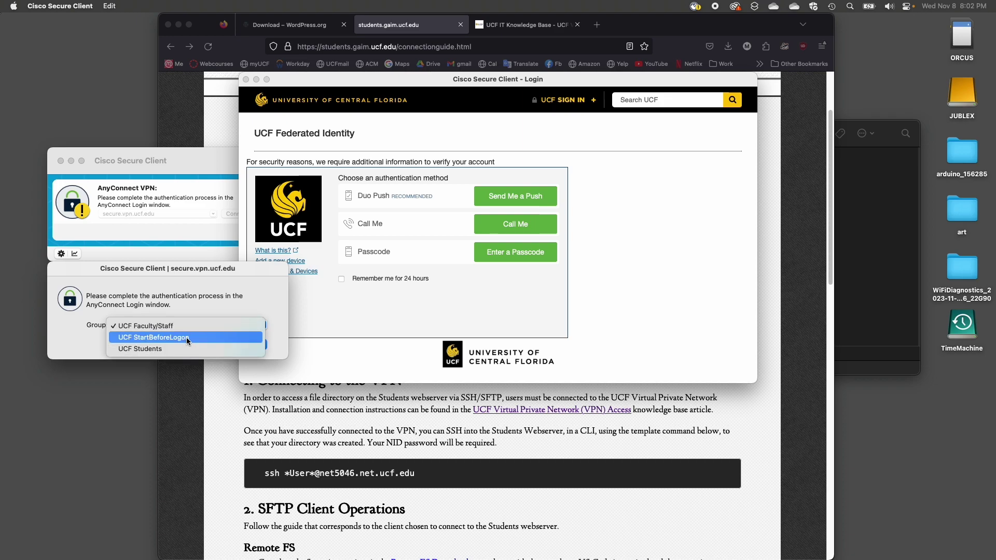
{"action": "left_click", "coordinate": [218, 300]}
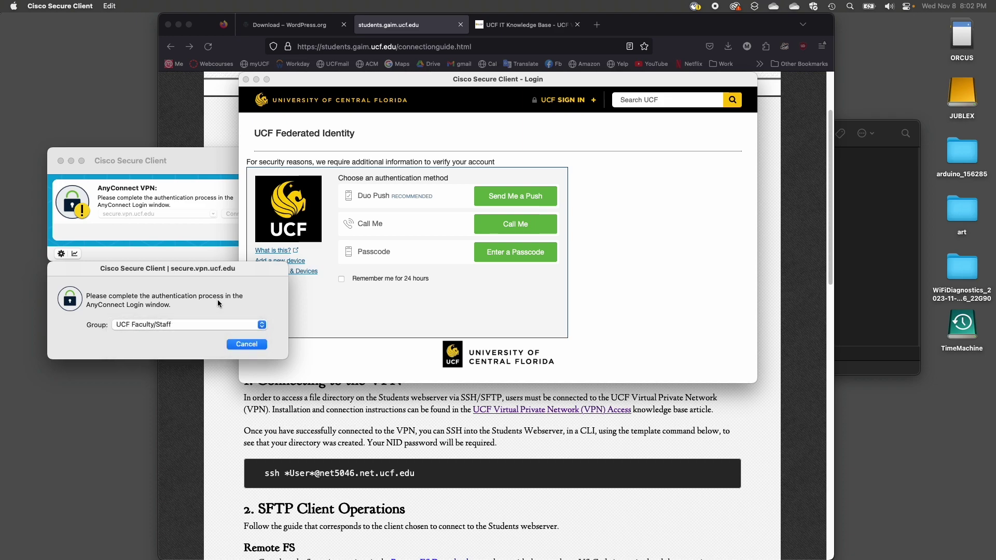
{"action": "left_click", "coordinate": [506, 200]}
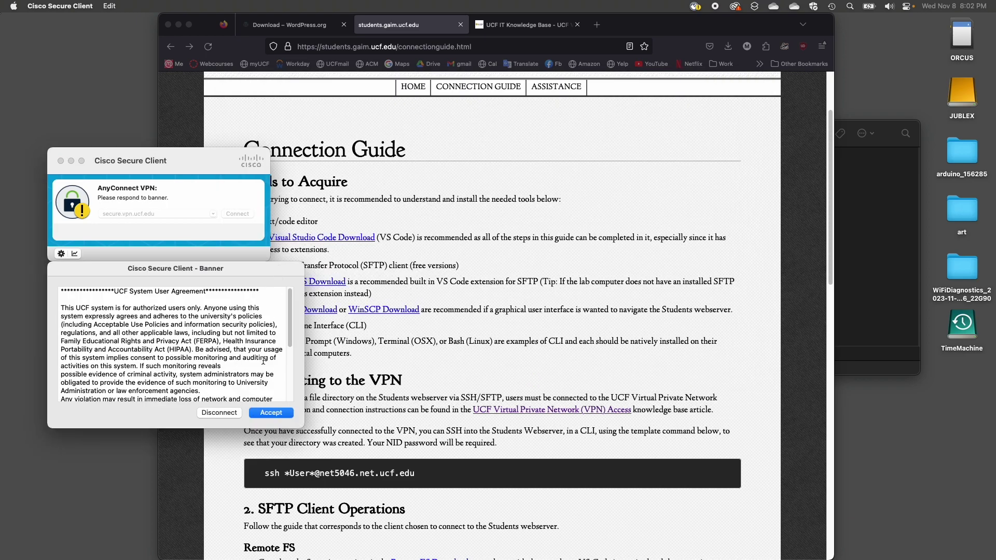
{"action": "left_click", "coordinate": [271, 413]}
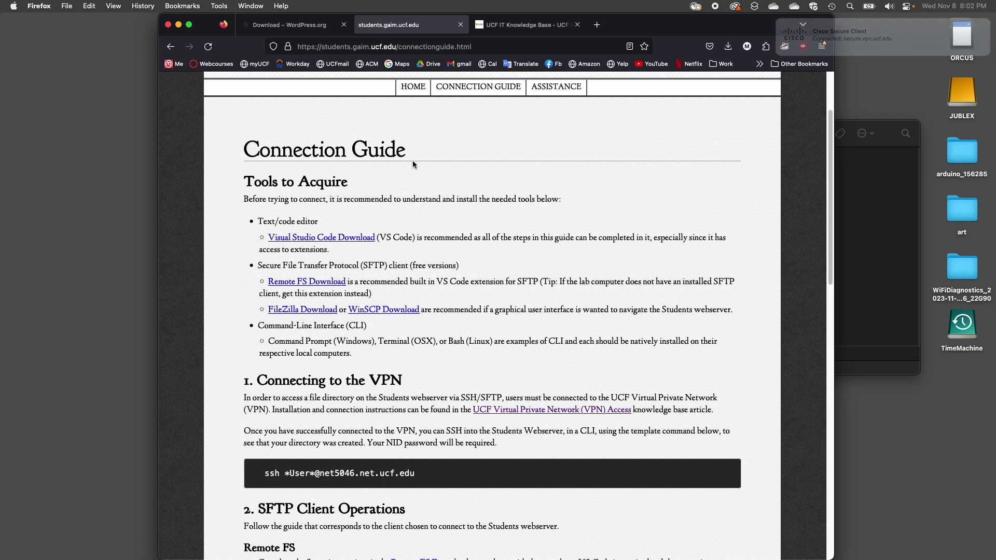
- Launch FileZilla Pro from the Dock's Applications stack and position its window on screen
{"action": "mouse_move", "coordinate": [664, 549]}
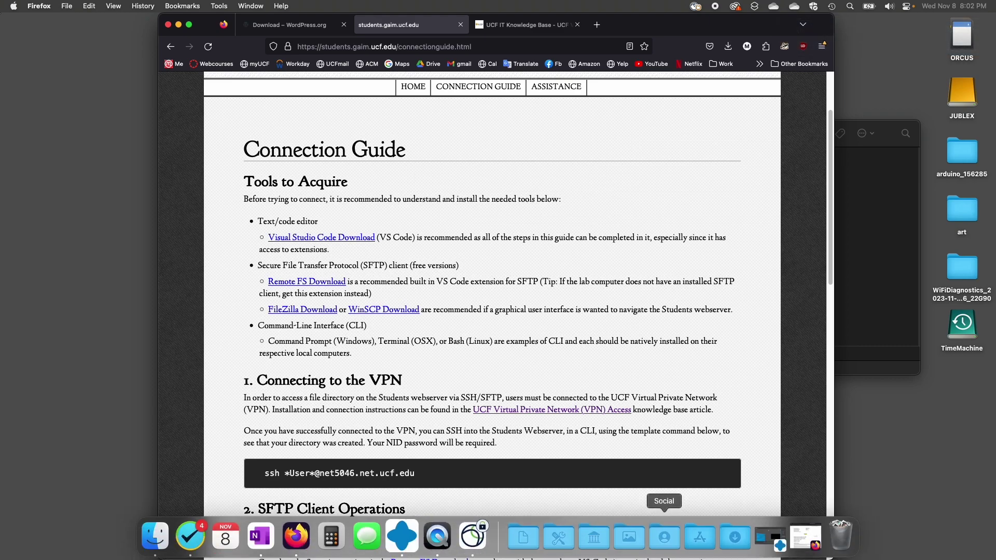
{"action": "left_click", "coordinate": [693, 546]}
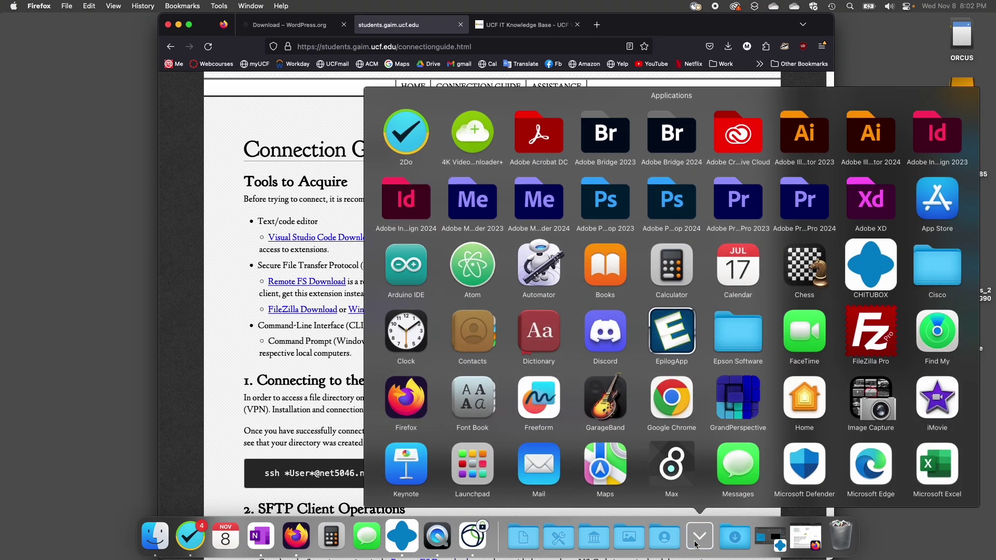
{"action": "left_click", "coordinate": [694, 544]}
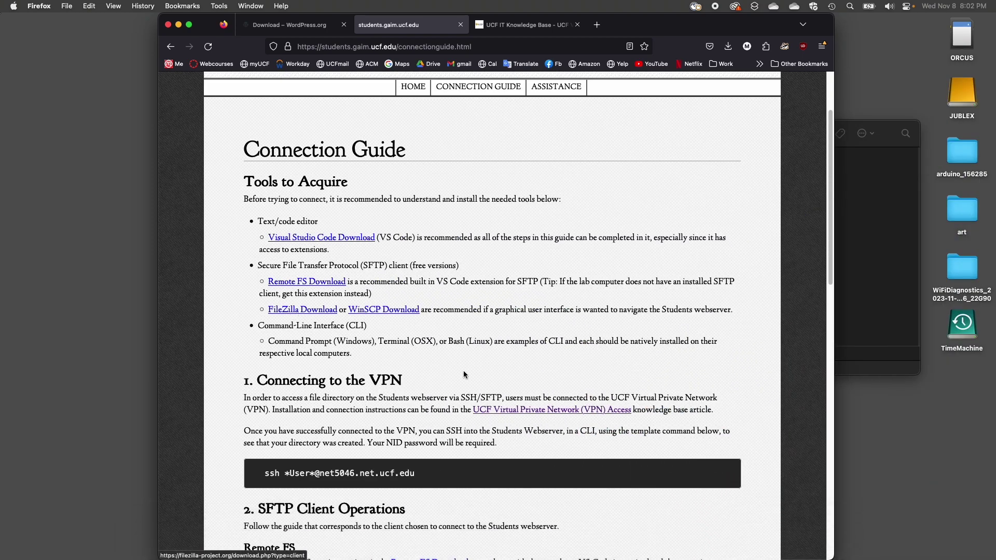
{"action": "mouse_move", "coordinate": [687, 542]}
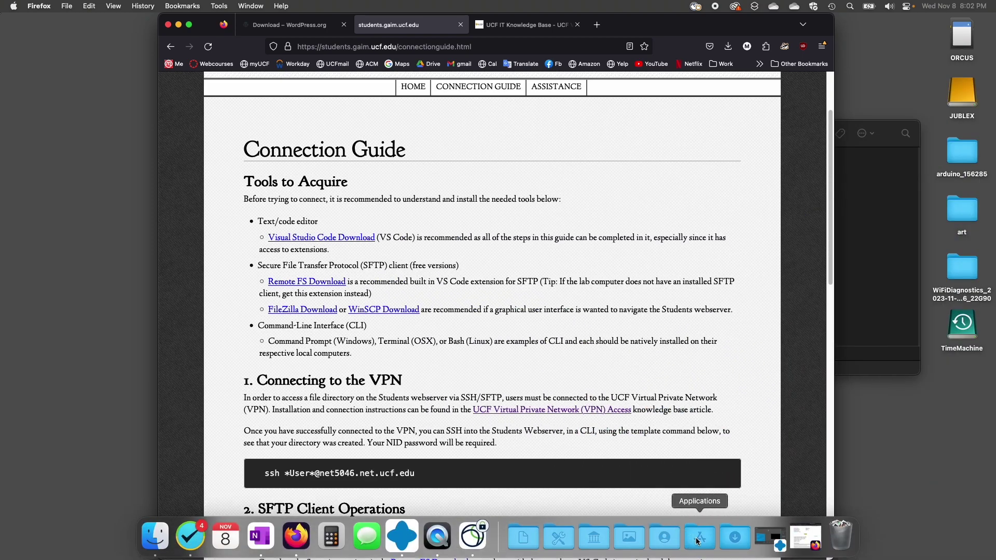
{"action": "left_click", "coordinate": [696, 538]}
{"action": "left_click", "coordinate": [868, 342]}
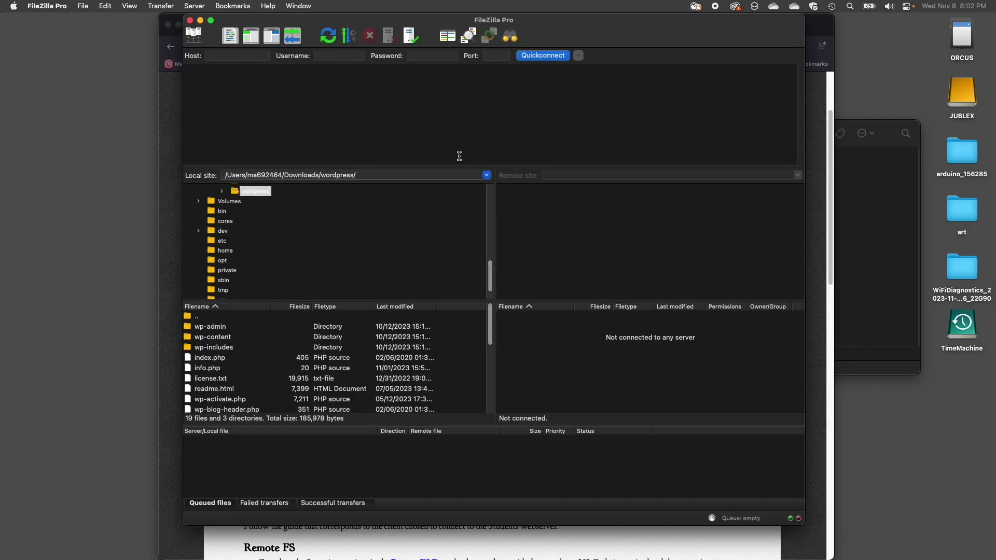
{"action": "left_click_drag", "start_coordinate": [418, 22], "coordinate": [275, 47]}
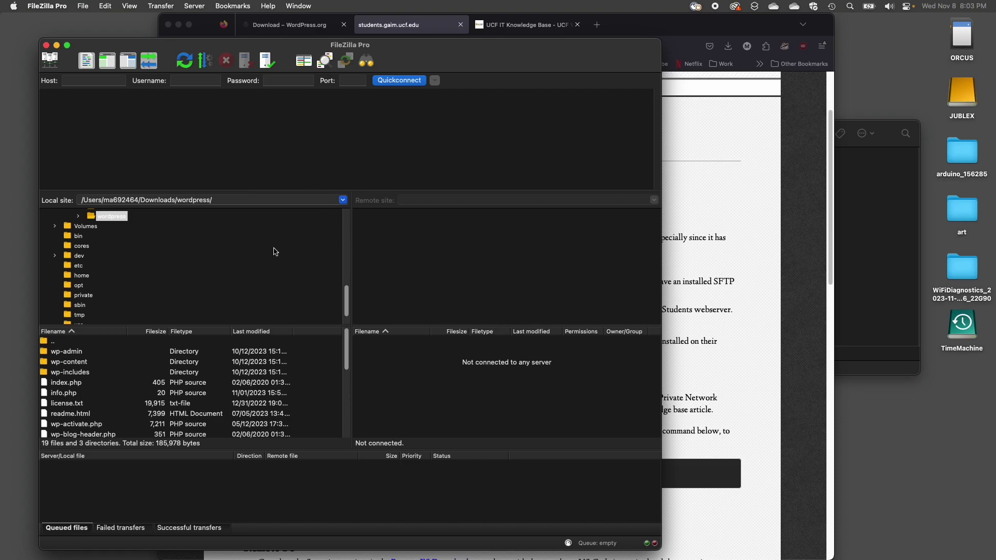
{"action": "left_click", "coordinate": [107, 80]}
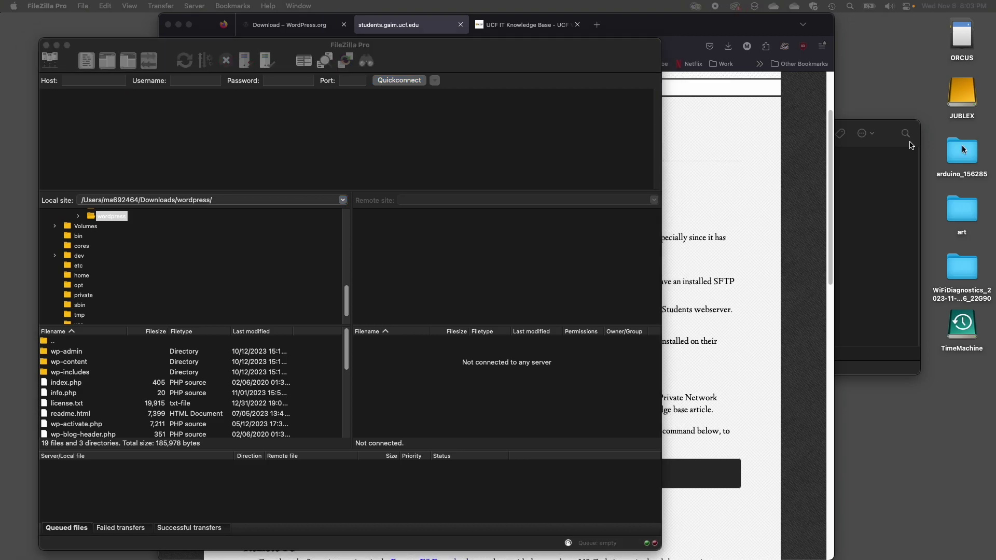
- Connect over SFTP to net5046.net.ucf.edu, port 22, with the student username and password, trusting the host key
{"action": "left_click", "coordinate": [98, 84]}
{"action": "type", "text": "et5046.net.ucf.edu"}
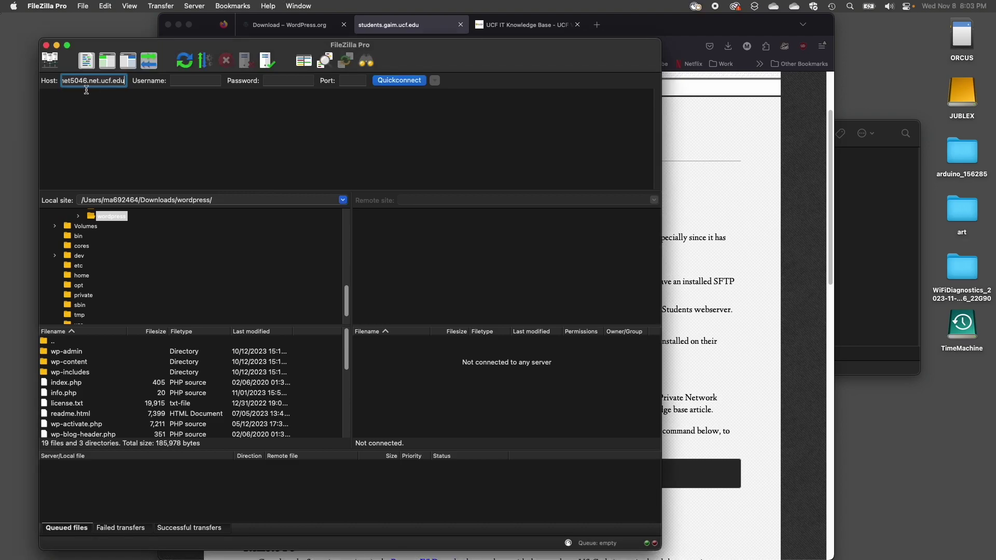
{"action": "key", "text": "Left"}
{"action": "key", "text": "Left"}
{"action": "key", "text": "Left"}
{"action": "key", "text": "Left"}
{"action": "key", "text": "Left"}
{"action": "key", "text": "Left"}
{"action": "key", "text": "Left"}
{"action": "key", "text": "Left"}
{"action": "key", "text": "Right"}
{"action": "key", "text": "Right"}
{"action": "key", "text": "Right"}
{"action": "key", "text": "Right"}
{"action": "key", "text": "Right"}
{"action": "key", "text": "Right"}
{"action": "key", "text": "Right"}
{"action": "key", "text": "Right"}
{"action": "left_click", "coordinate": [178, 81]}
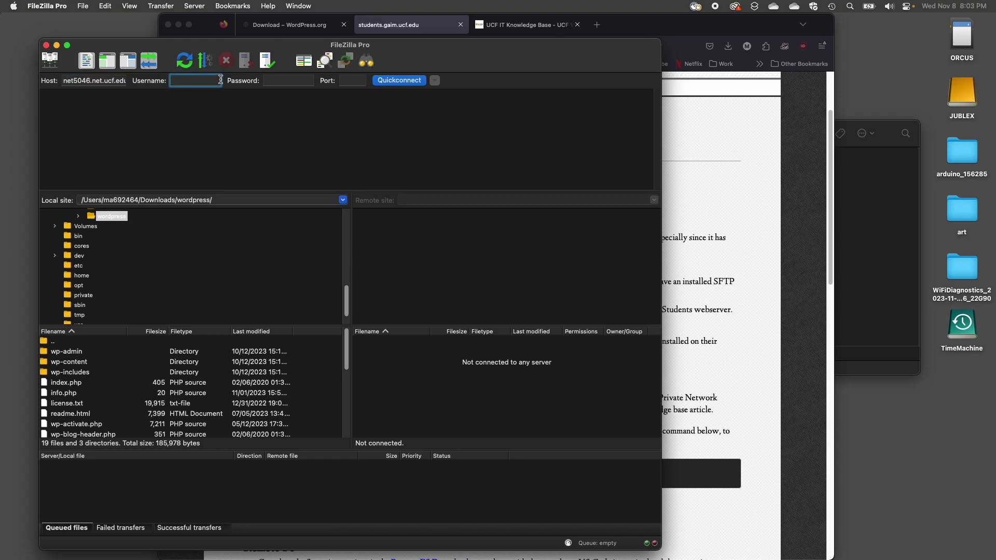
{"action": "type", "text": "ma692464"}
{"action": "left_click", "coordinate": [283, 82]}
{"action": "type", "text": "••••••••••••"}
{"action": "left_click", "coordinate": [361, 79]}
{"action": "type", "text": "22"}
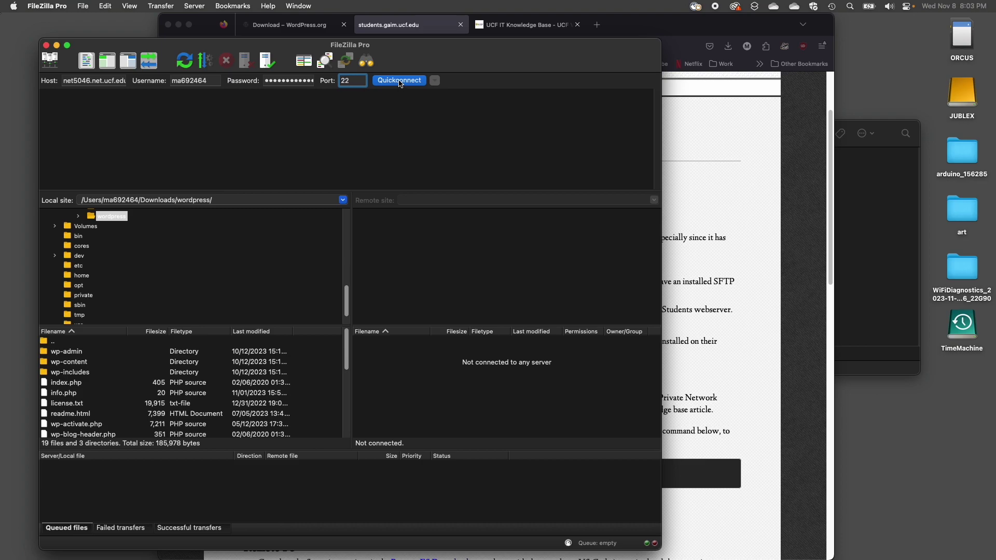
{"action": "left_click", "coordinate": [400, 81]}
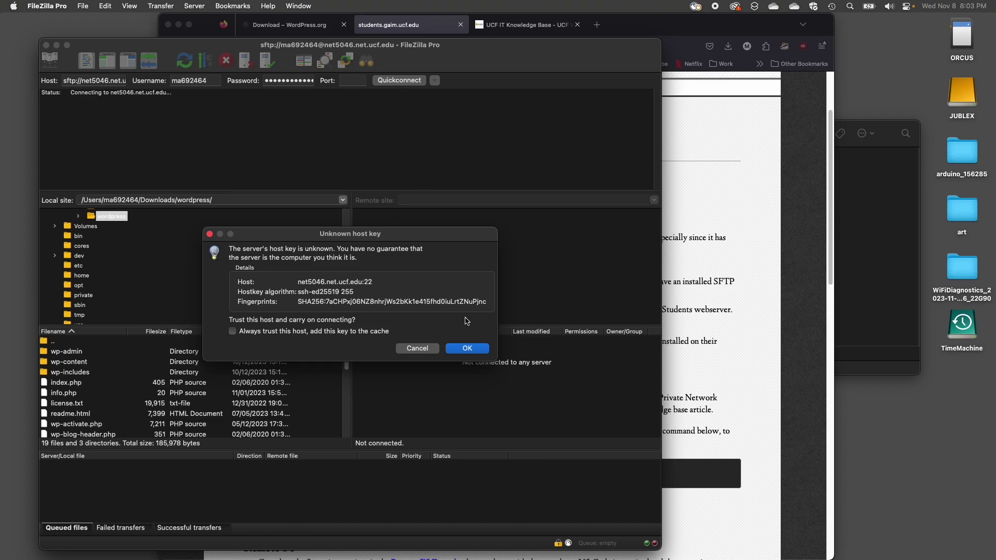
{"action": "left_click", "coordinate": [467, 347]}
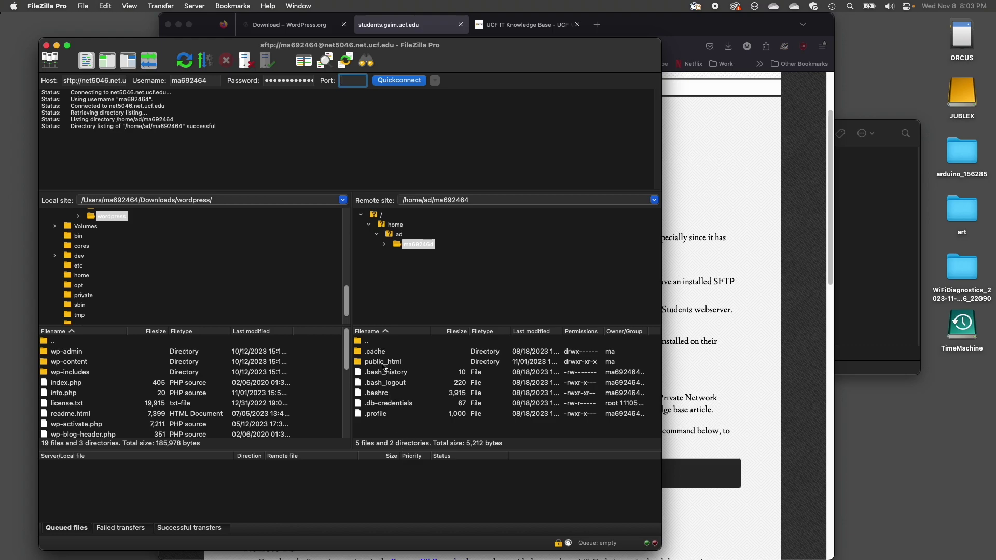
{"action": "right_click", "coordinate": [405, 431]}
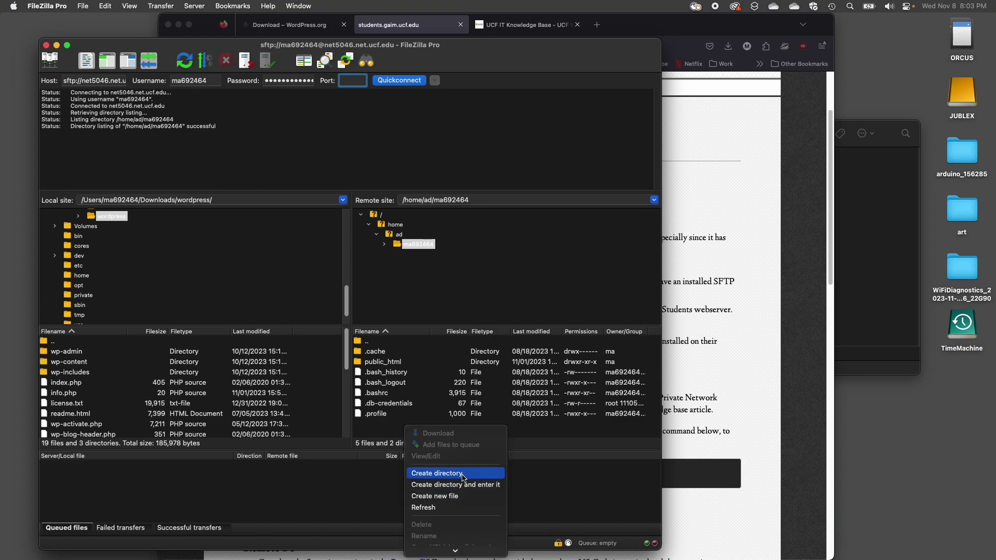
{"action": "left_click", "coordinate": [385, 434]}
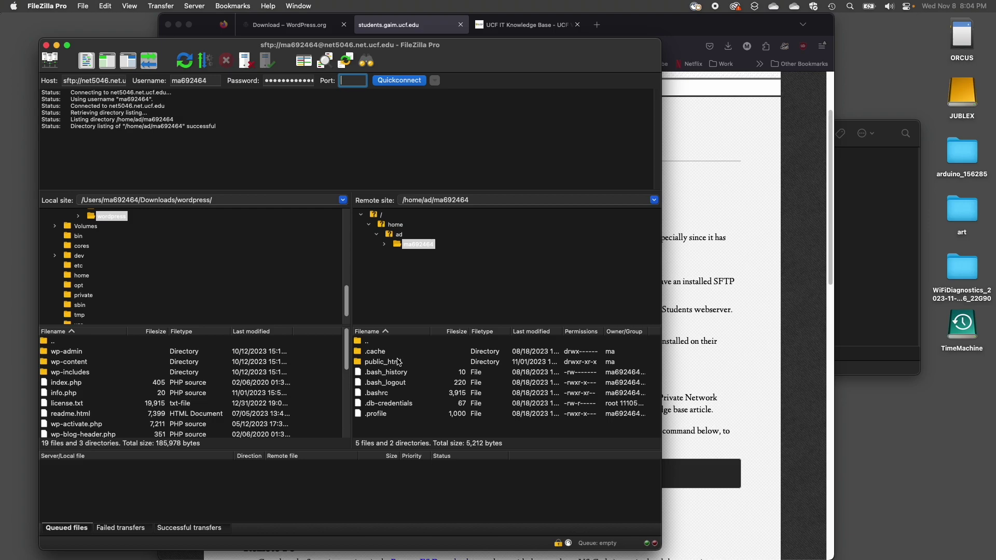
{"action": "left_click", "coordinate": [404, 404]}
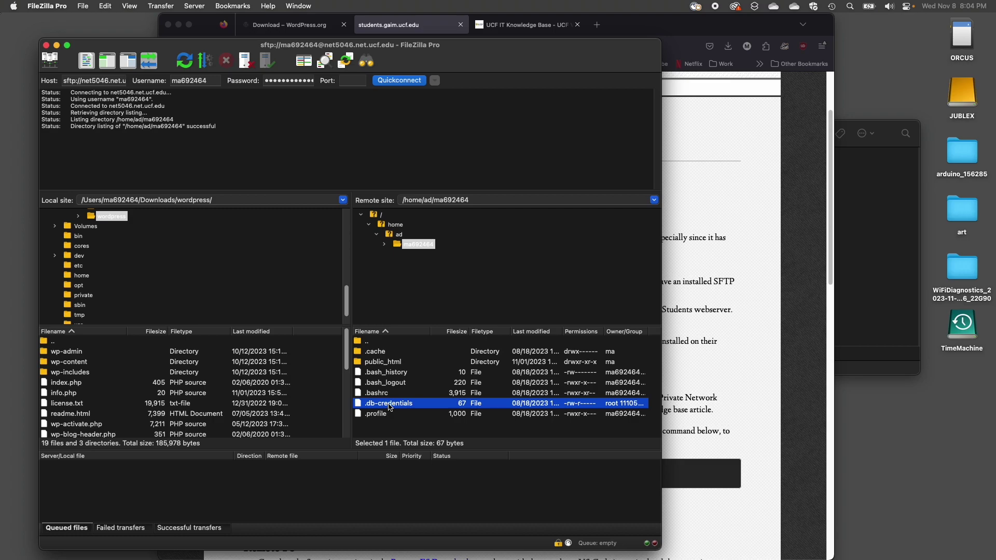
- Download the 67-byte .db-credentials file from the server's home folder into the local wordpress folder
{"action": "double_click", "coordinate": [390, 404]}
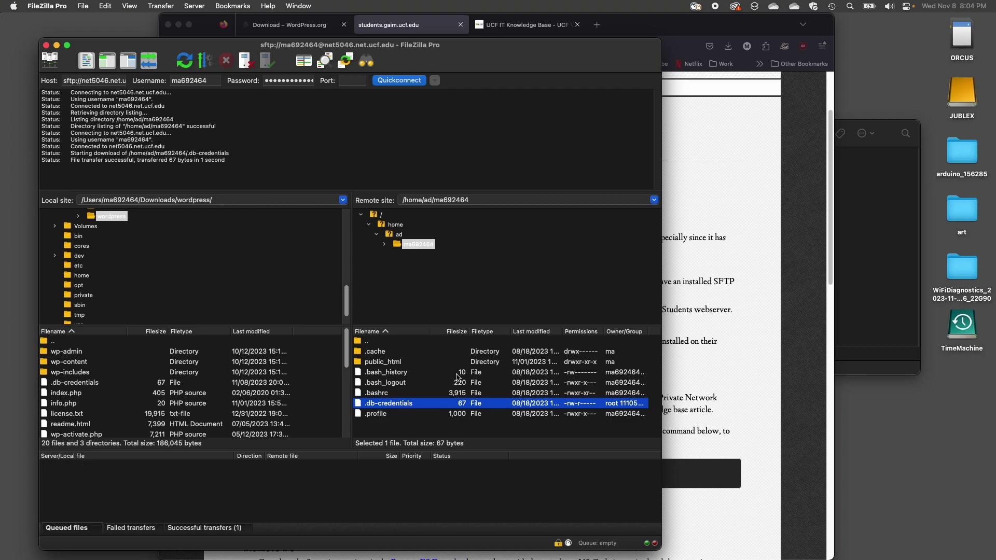
{"action": "left_click_drag", "start_coordinate": [406, 406], "coordinate": [378, 406]}
{"action": "mouse_move", "coordinate": [181, 395]}
{"action": "left_mouse_down"}
{"action": "mouse_move", "coordinate": [383, 399]}
{"action": "mouse_move", "coordinate": [184, 396]}
{"action": "left_mouse_up"}
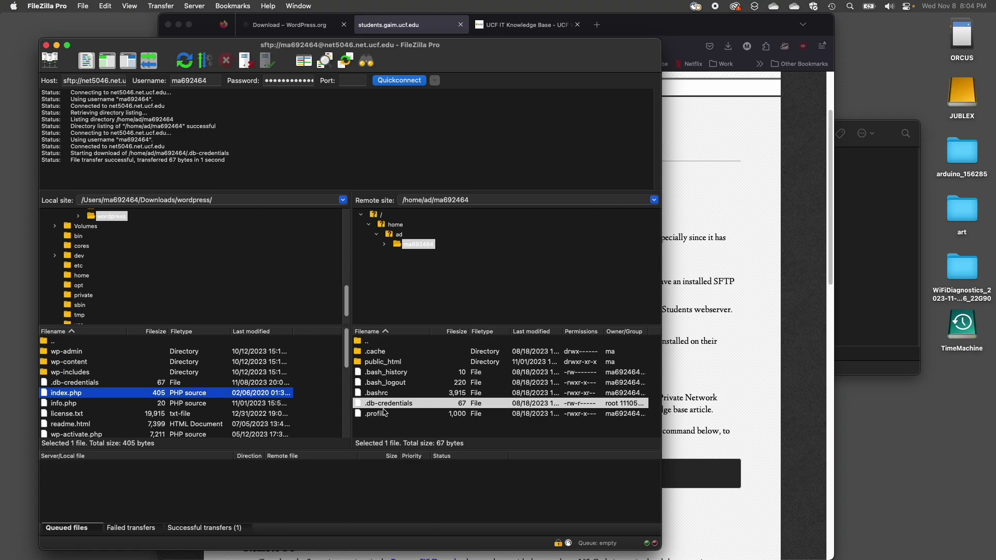
{"action": "left_click", "coordinate": [394, 422]}
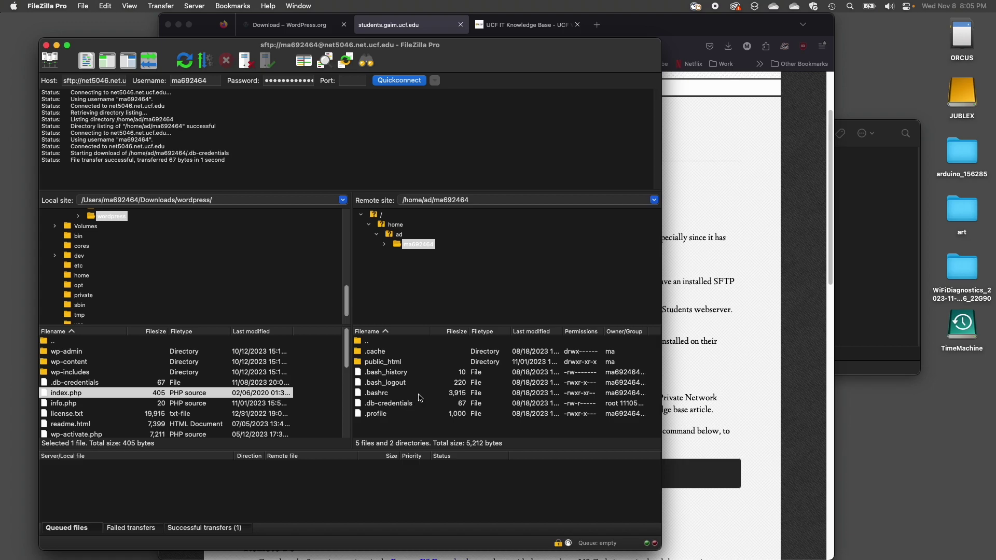
- In Finder's local wordpress folder, preview wp-config-demo.php, wp-config.php and wp-config-sample.php
{"action": "left_click", "coordinate": [865, 278]}
{"action": "left_click", "coordinate": [417, 297]}
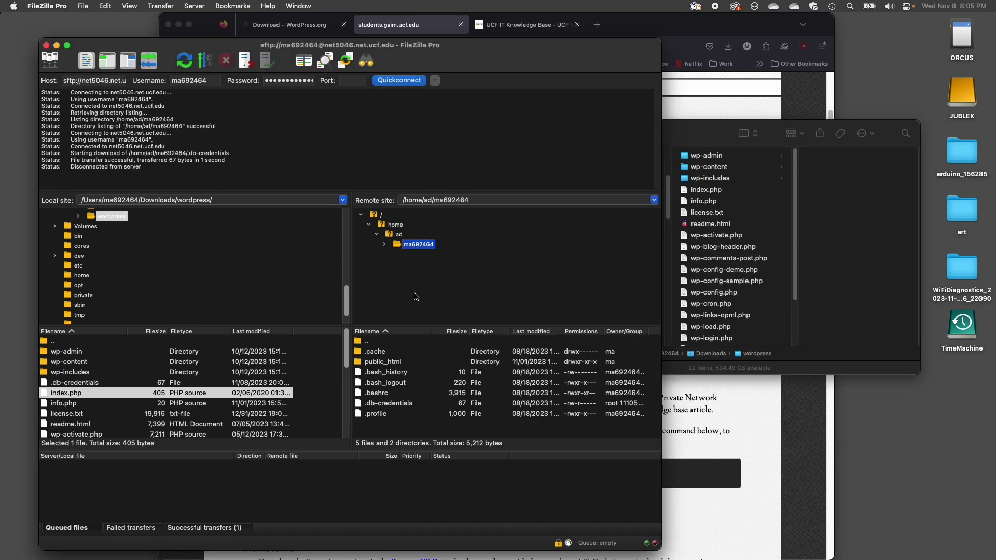
{"action": "left_click", "coordinate": [858, 262]}
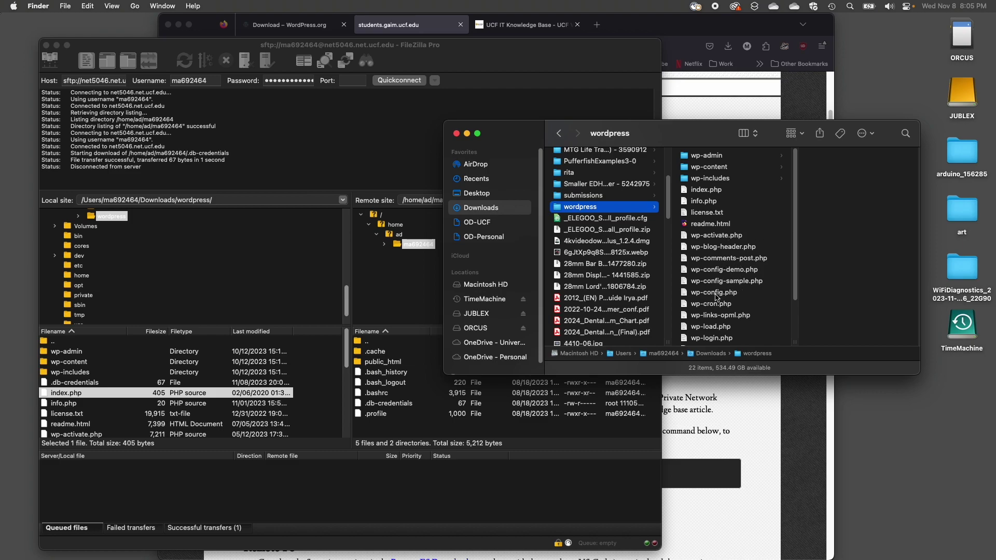
{"action": "left_click", "coordinate": [721, 274]}
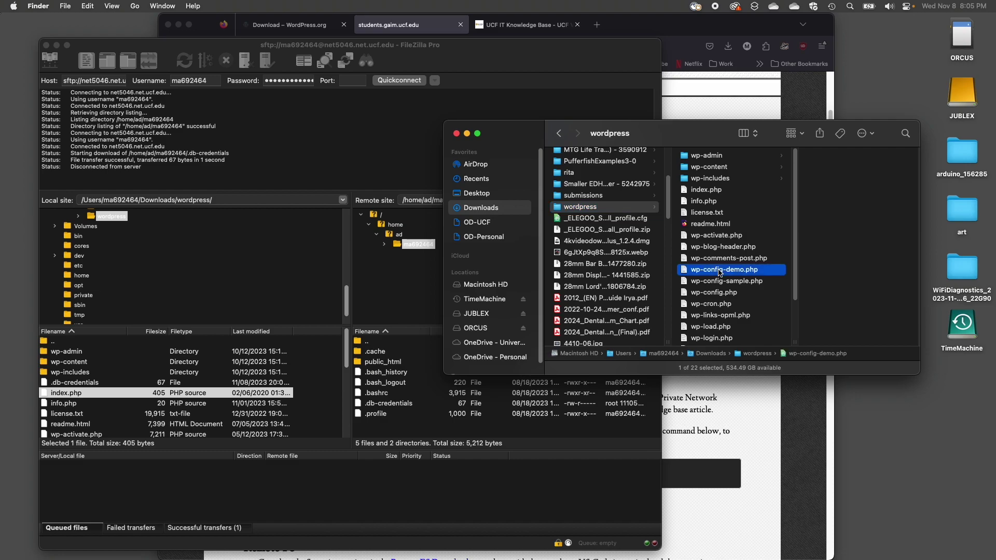
{"action": "left_click", "coordinate": [722, 295]}
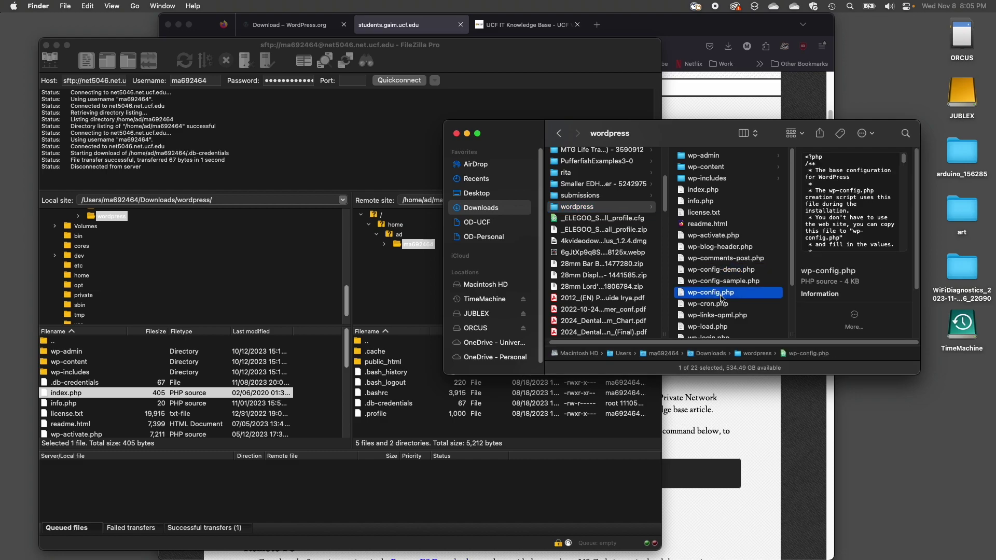
{"action": "left_click", "coordinate": [723, 283]}
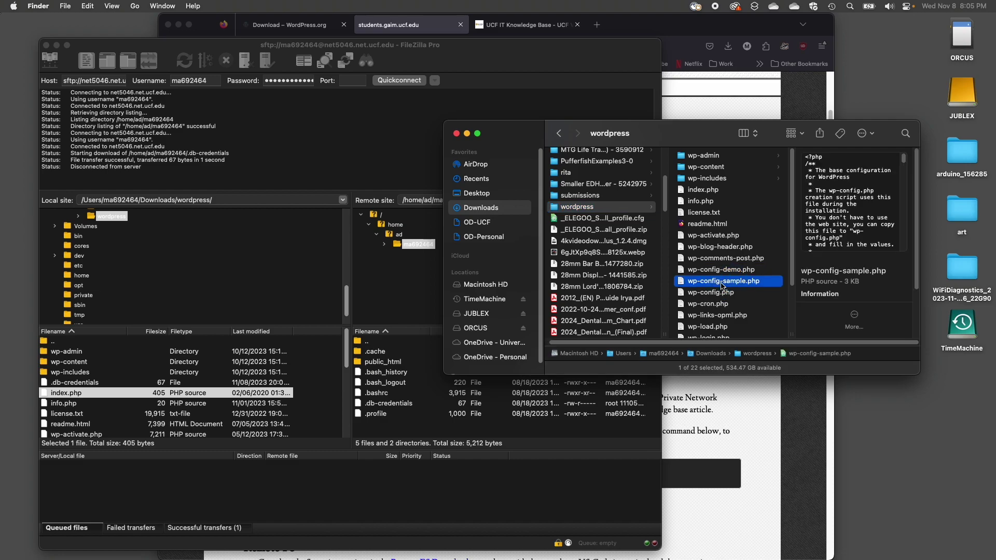
- Open wp-config-sample.php in Atom and highlight its username_here, database_name_here and password_here placeholders
{"action": "double_click", "coordinate": [720, 285]}
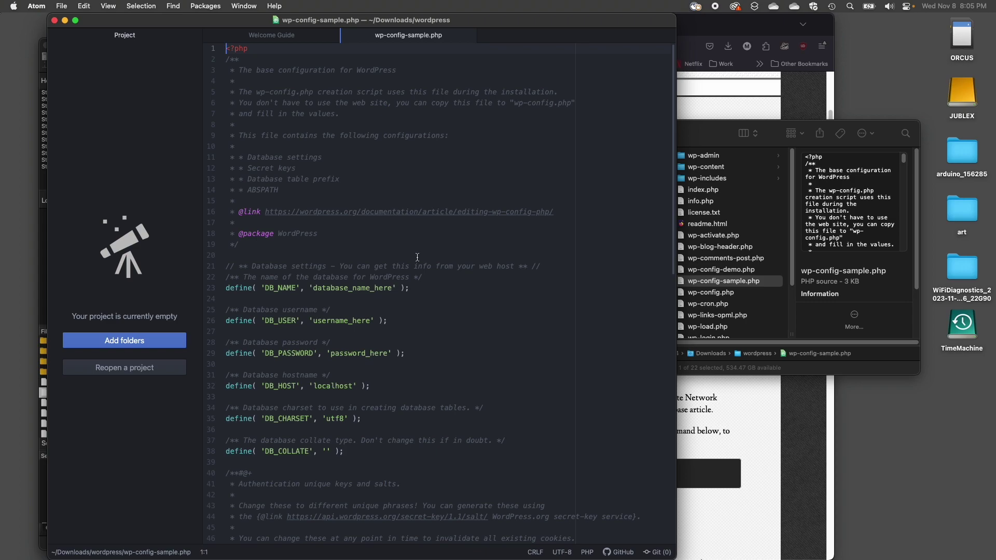
{"action": "mouse_move", "coordinate": [675, 111]}
{"action": "left_mouse_down"}
{"action": "mouse_move", "coordinate": [672, 408]}
{"action": "mouse_move", "coordinate": [670, 155]}
{"action": "mouse_move", "coordinate": [655, 113]}
{"action": "left_mouse_up"}
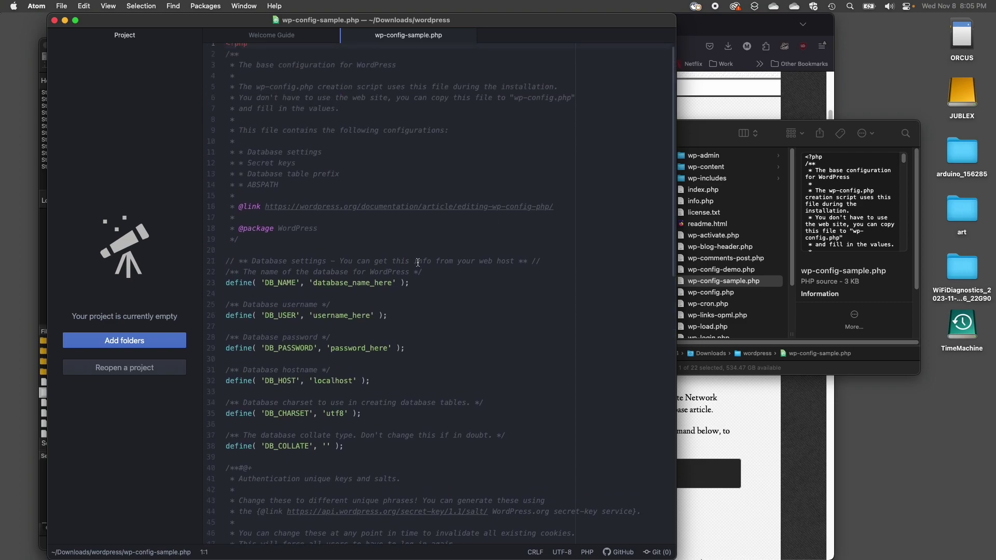
{"action": "left_click_drag", "start_coordinate": [370, 316], "coordinate": [313, 319]}
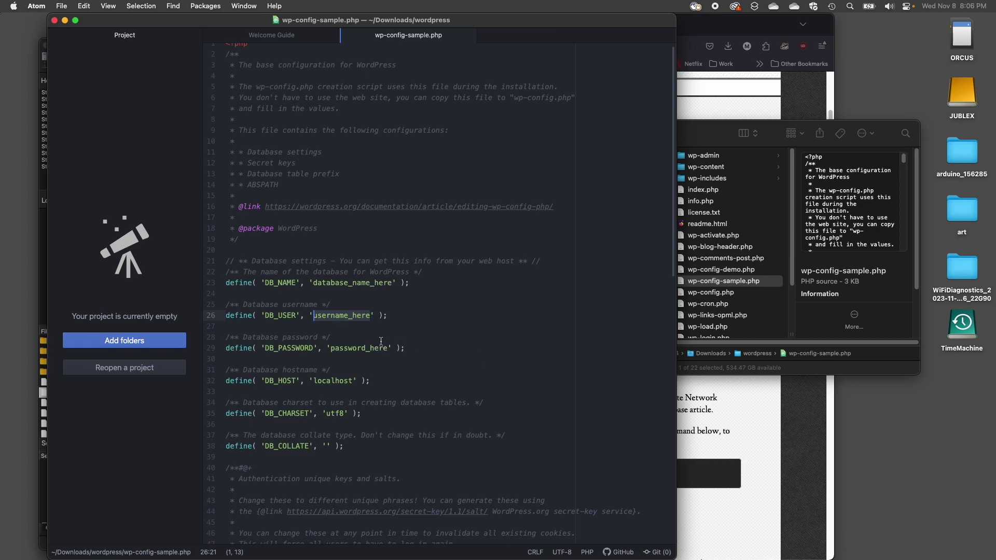
{"action": "left_click_drag", "start_coordinate": [393, 283], "coordinate": [315, 285]}
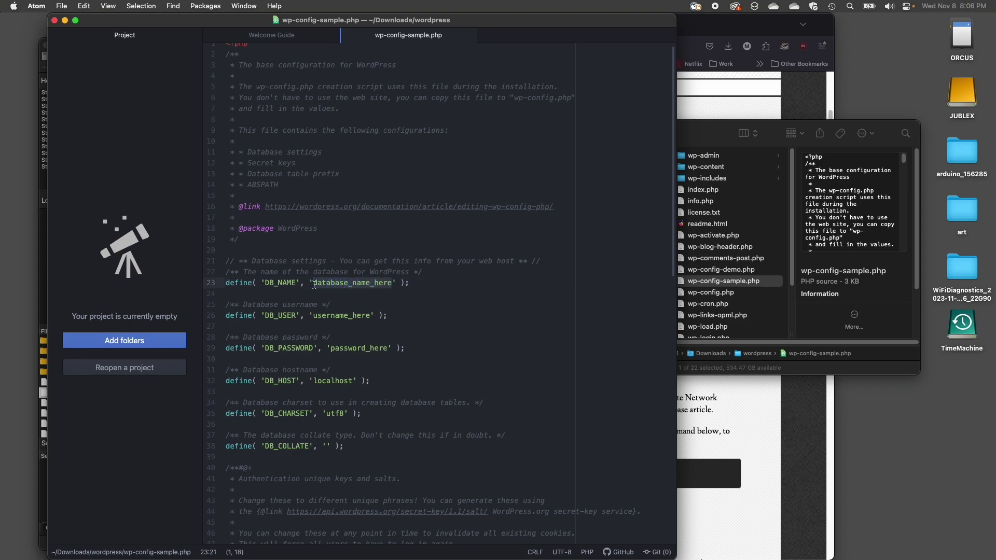
{"action": "left_click_drag", "start_coordinate": [390, 348], "coordinate": [332, 348]}
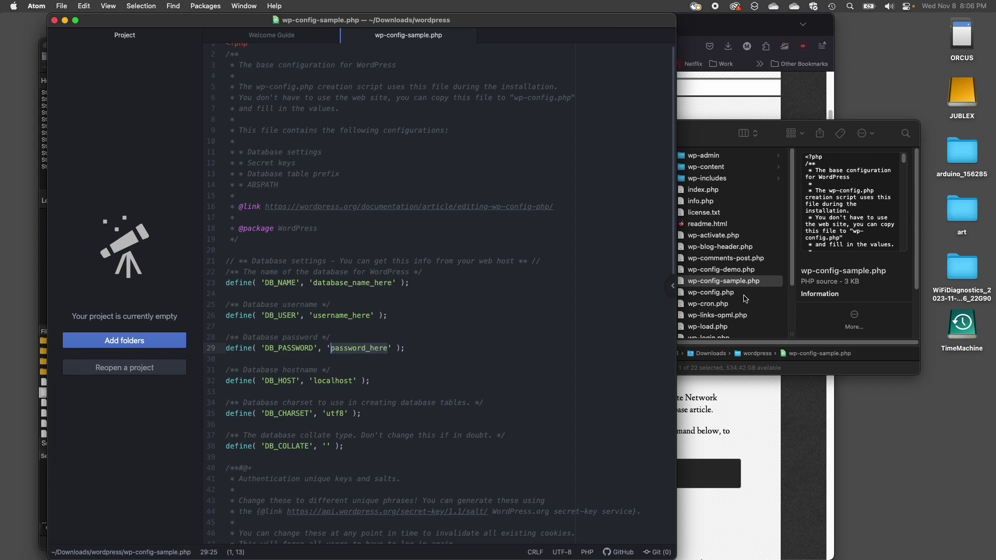
{"action": "left_click", "coordinate": [737, 280]}
{"action": "left_click", "coordinate": [726, 271]}
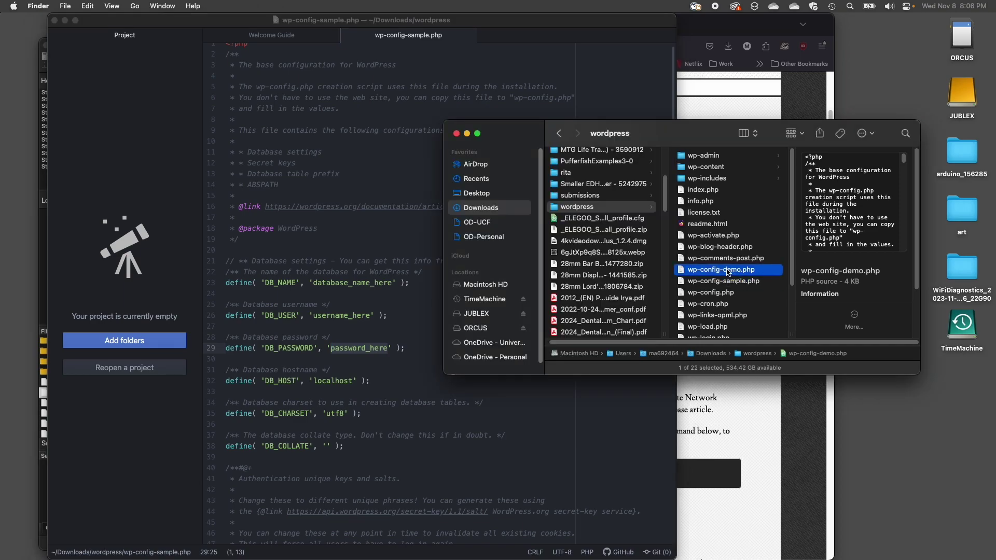
- Open wp-config-demo.php in Atom and review its SSL reverse proxy block on lines 24–29
{"action": "double_click", "coordinate": [726, 272]}
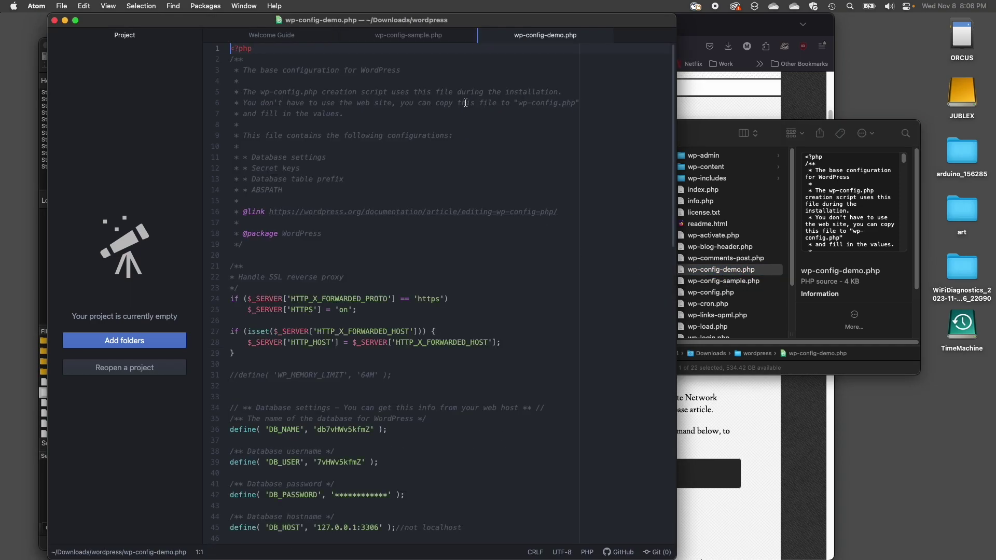
{"action": "scroll", "coordinate": [449, 183], "scroll_direction": "down", "scroll_amount": 8}
{"action": "scroll", "coordinate": [363, 218], "scroll_direction": "up", "scroll_amount": 2}
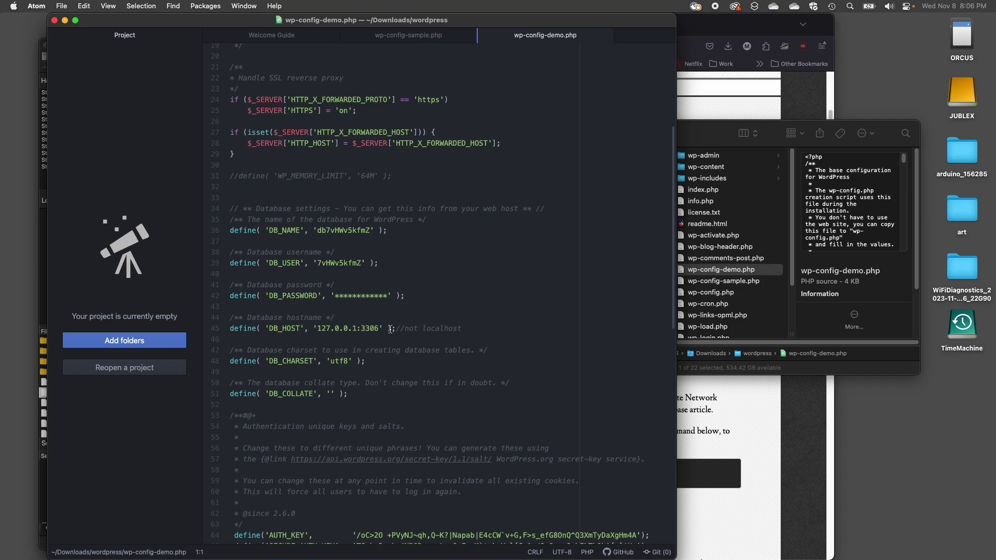
{"action": "scroll", "coordinate": [435, 312], "scroll_direction": "up", "scroll_amount": 5}
{"action": "left_click", "coordinate": [231, 299]}
{"action": "left_click_drag", "start_coordinate": [231, 299], "coordinate": [353, 361]}
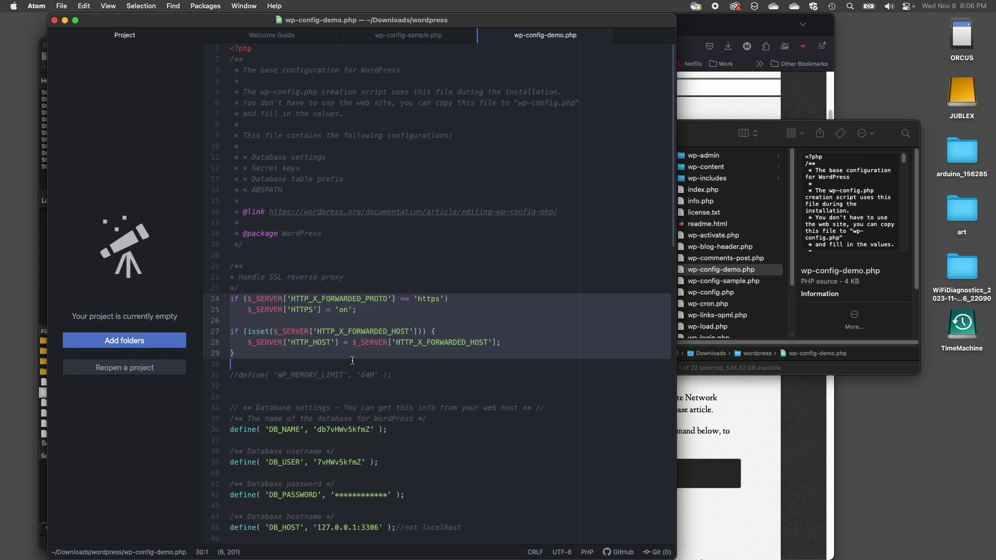
{"action": "left_click", "coordinate": [301, 350]}
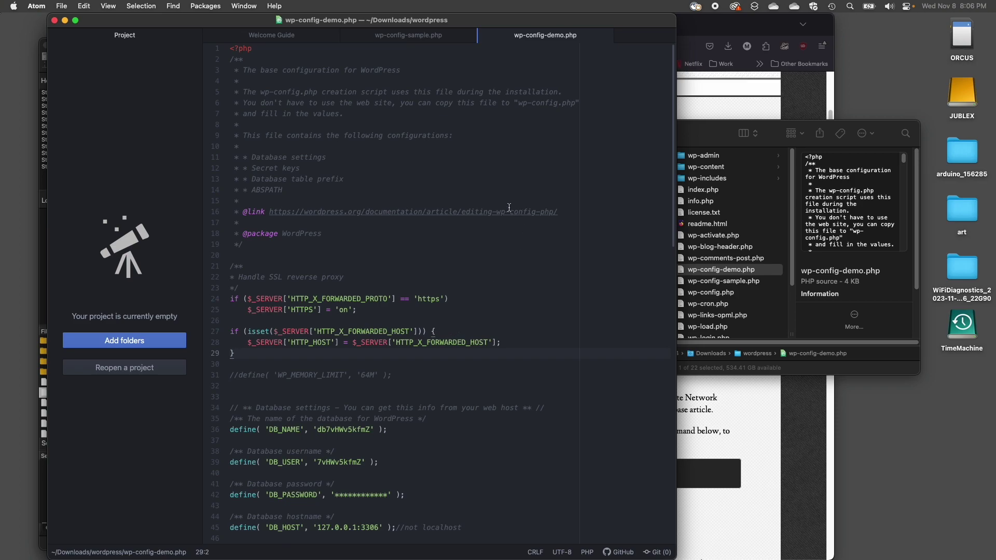
- Back in wp-config-sample.php, select the secret-key generator URL on line 44
{"action": "scroll", "coordinate": [449, 295], "scroll_direction": "down", "scroll_amount": 10}
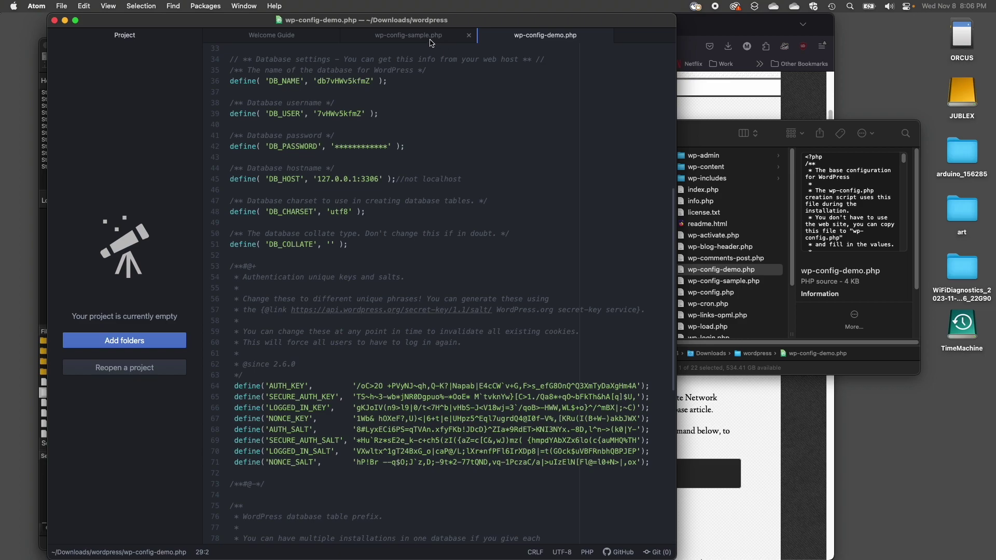
{"action": "left_click", "coordinate": [434, 42]}
{"action": "scroll", "coordinate": [355, 232], "scroll_direction": "down", "scroll_amount": 8}
{"action": "scroll", "coordinate": [356, 232], "scroll_direction": "up", "scroll_amount": 1}
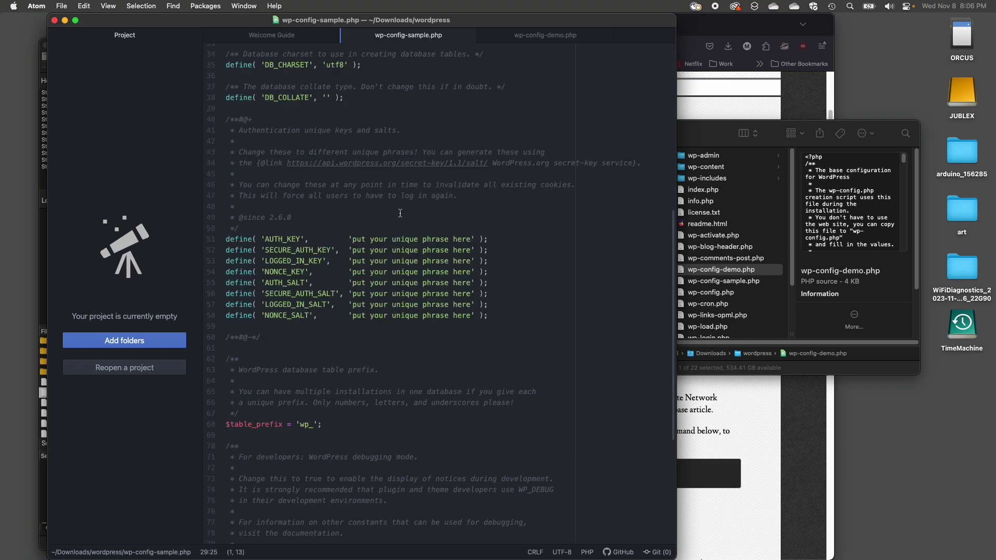
{"action": "left_click_drag", "start_coordinate": [291, 165], "coordinate": [488, 160]}
{"action": "key", "text": "super+c"}
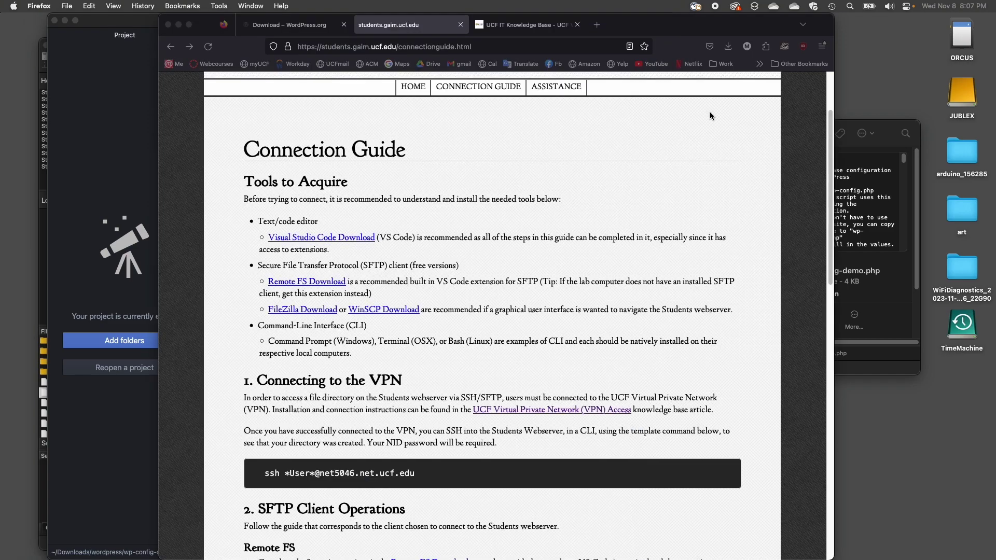
- Load the secret-key generator URL in Firefox and copy the eight generated key and salt lines
{"action": "left_click", "coordinate": [709, 111]}
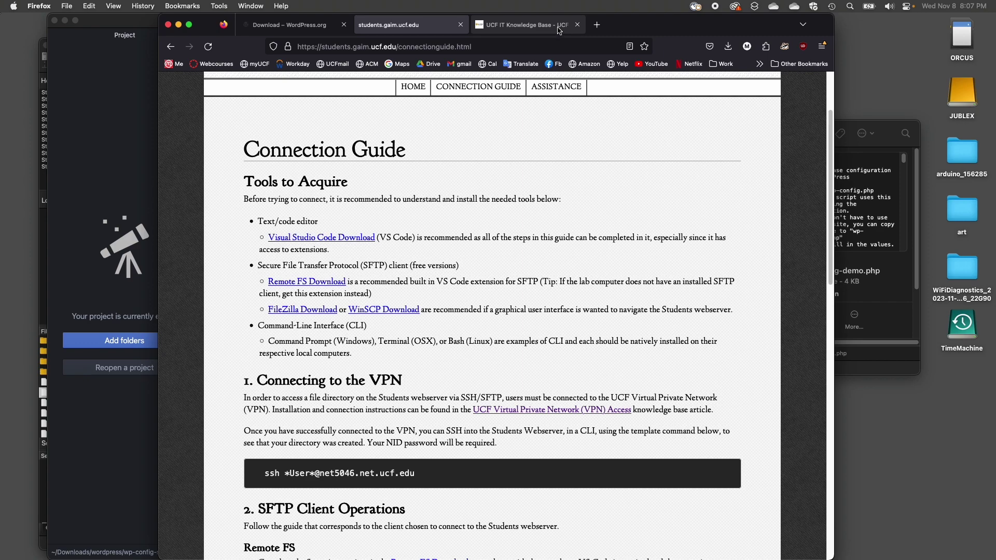
{"action": "left_click", "coordinate": [550, 24]}
{"action": "left_click", "coordinate": [475, 47]}
{"action": "key", "text": "super+v"}
{"action": "key", "text": "Return"}
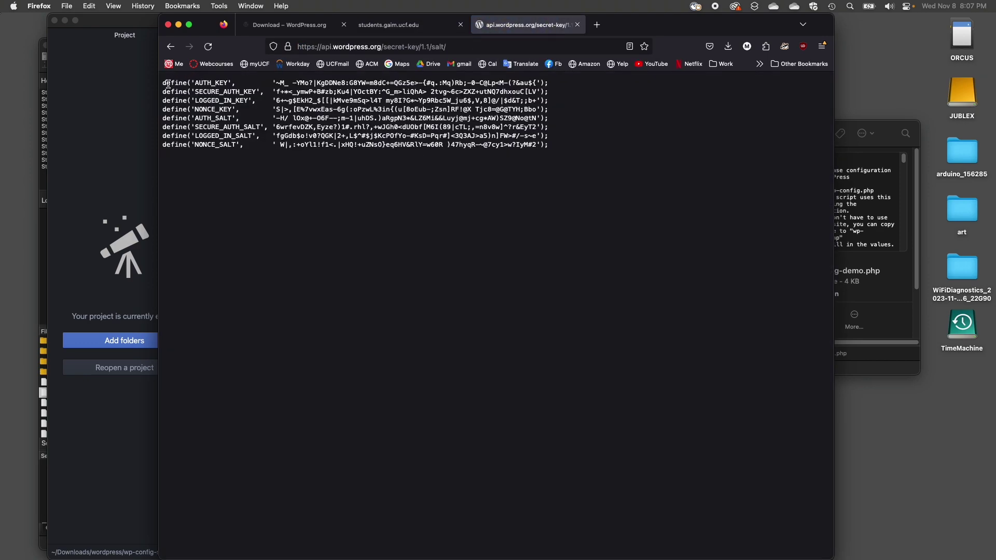
{"action": "left_click_drag", "start_coordinate": [162, 82], "coordinate": [658, 144]}
{"action": "key", "text": "super+c"}
- Return to wp-config-demo.php in Atom and review its authentication keys and salts section
{"action": "key", "text": "ctrl+Up"}
{"action": "left_click", "coordinate": [285, 287]}
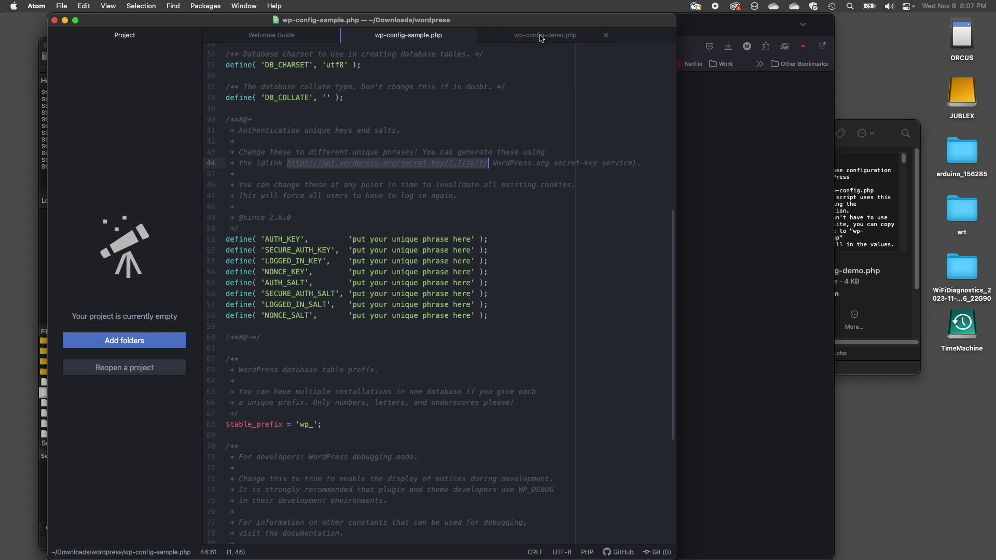
{"action": "left_click", "coordinate": [541, 36]}
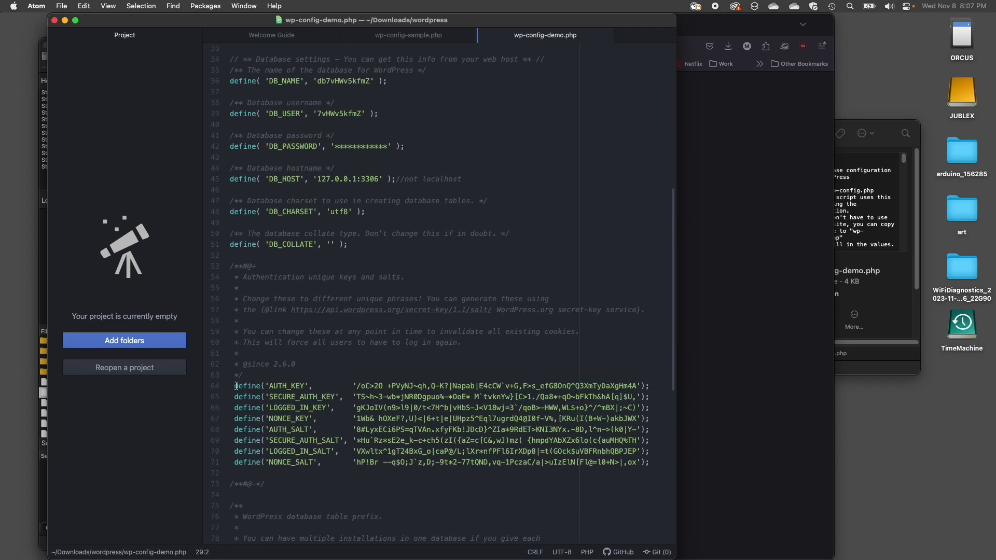
{"action": "left_click_drag", "start_coordinate": [234, 387], "coordinate": [420, 472]}
{"action": "scroll", "coordinate": [410, 415], "scroll_direction": "down", "scroll_amount": 4}
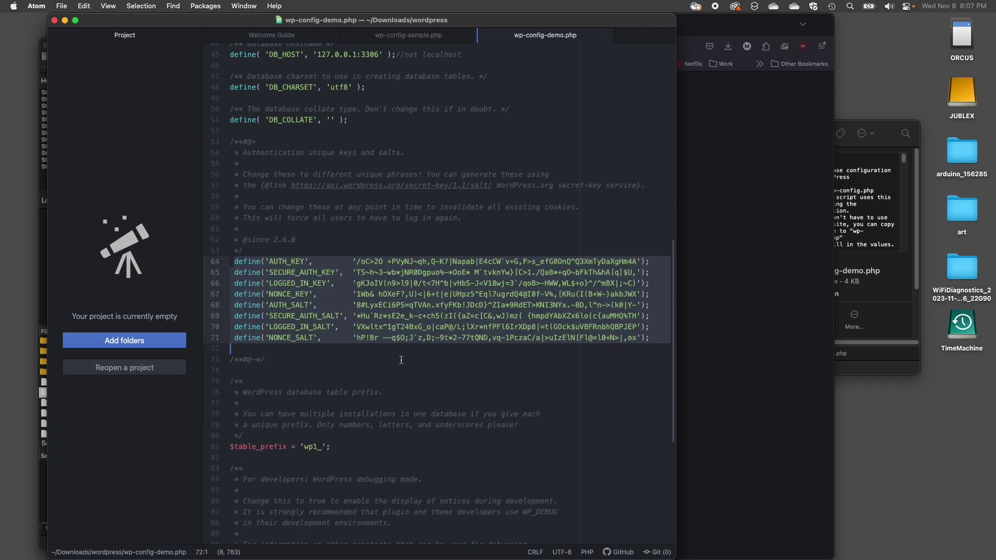
{"action": "scroll", "coordinate": [401, 360], "scroll_direction": "down", "scroll_amount": 8}
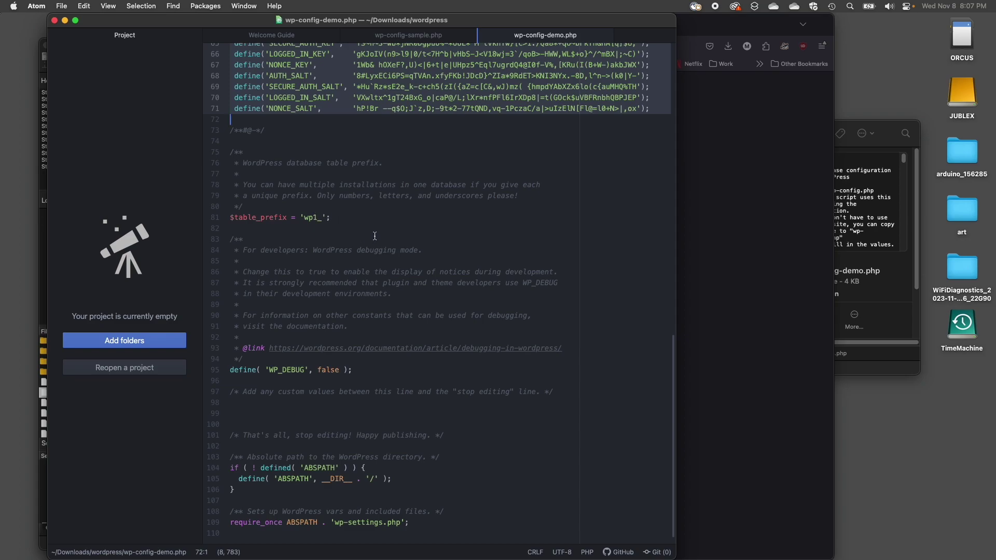
{"action": "left_click", "coordinate": [317, 218]}
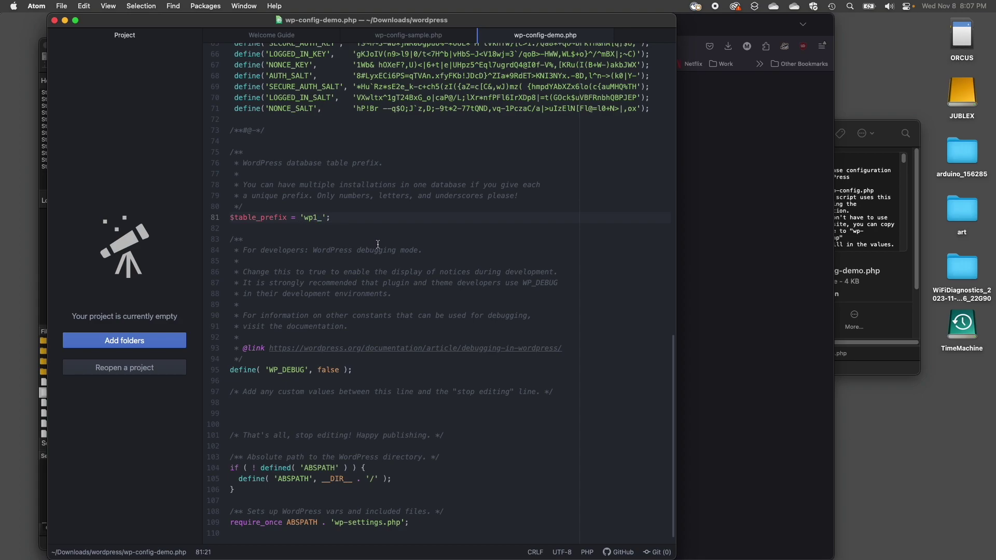
{"action": "key", "text": "ctrl+shift+Tab"}
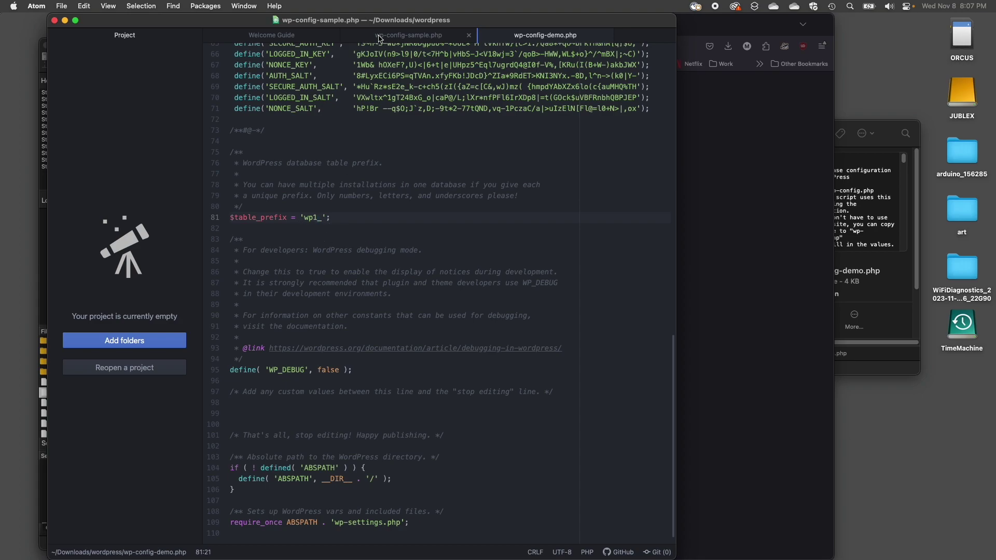
{"action": "left_click", "coordinate": [545, 35]}
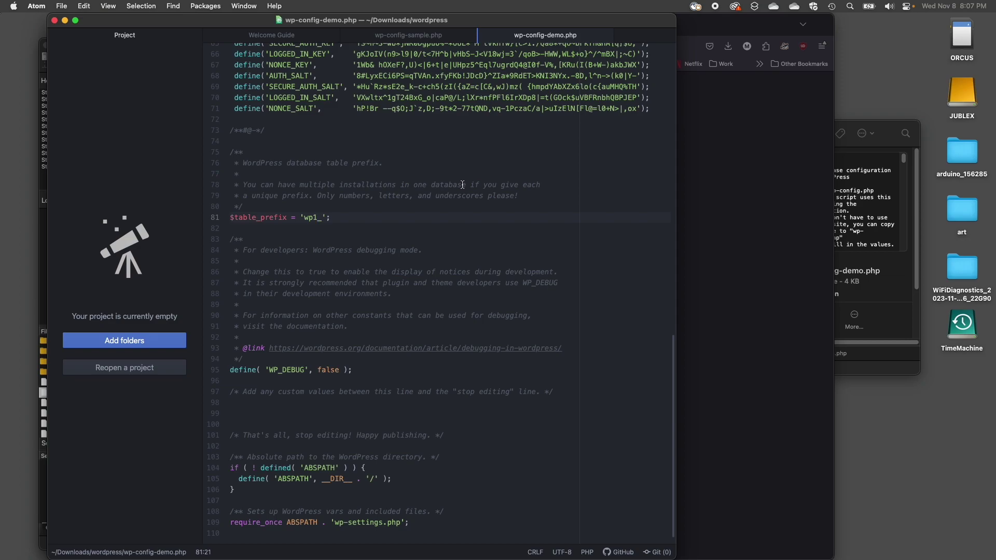
{"action": "scroll", "coordinate": [462, 185], "scroll_direction": "up", "scroll_amount": 6}
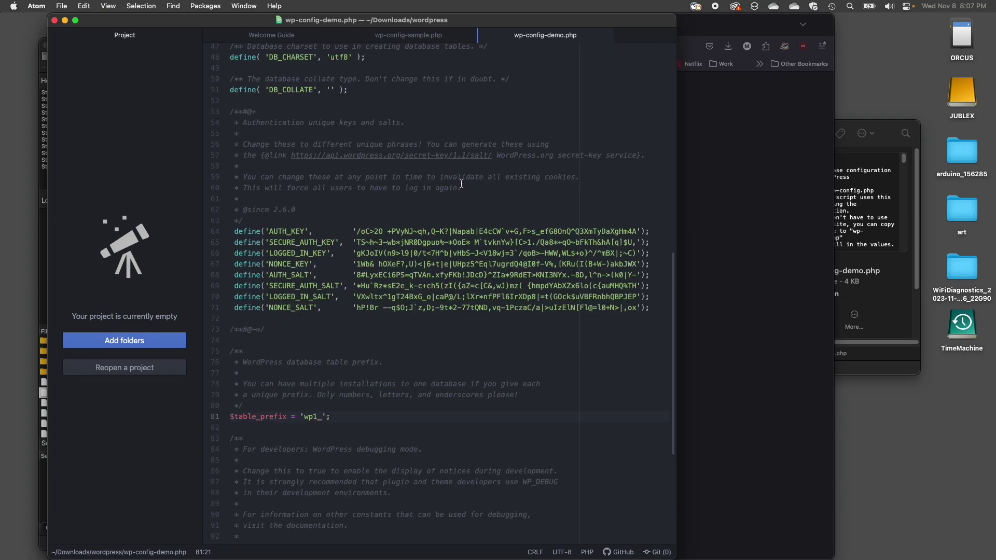
{"action": "left_click", "coordinate": [333, 415]}
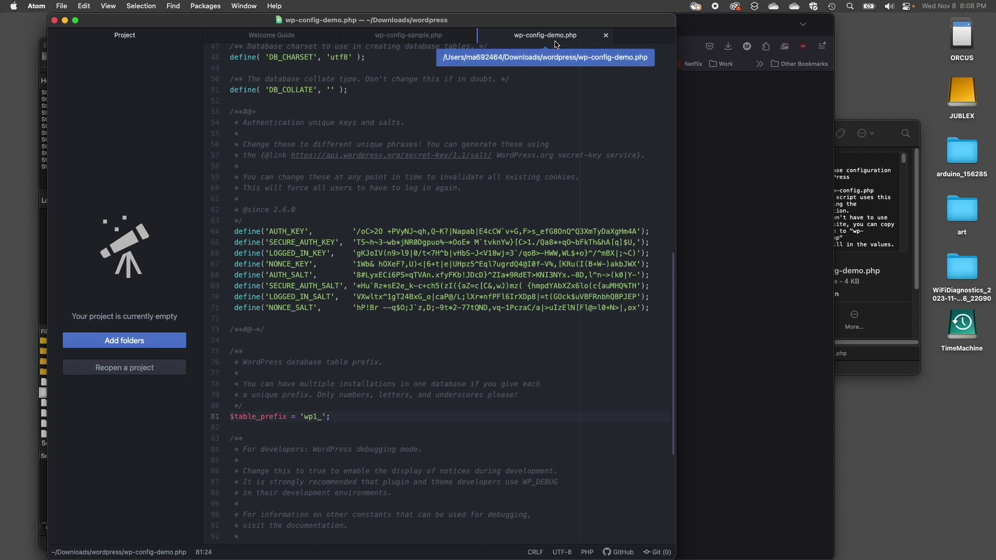
- Check wp-config.php in the local wordpress folder and the salt-key page, then return to FileZilla Pro
{"action": "left_click", "coordinate": [897, 126]}
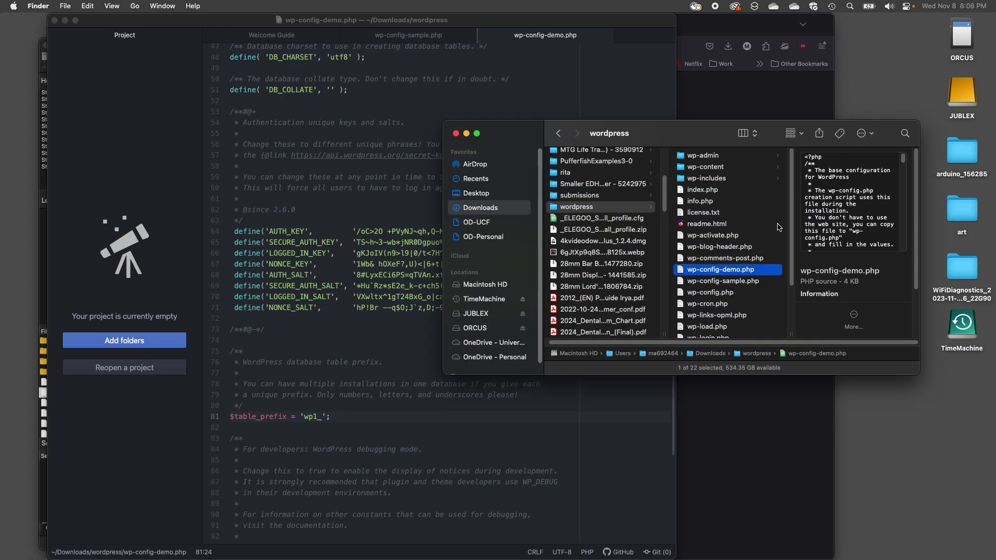
{"action": "left_click", "coordinate": [726, 293]}
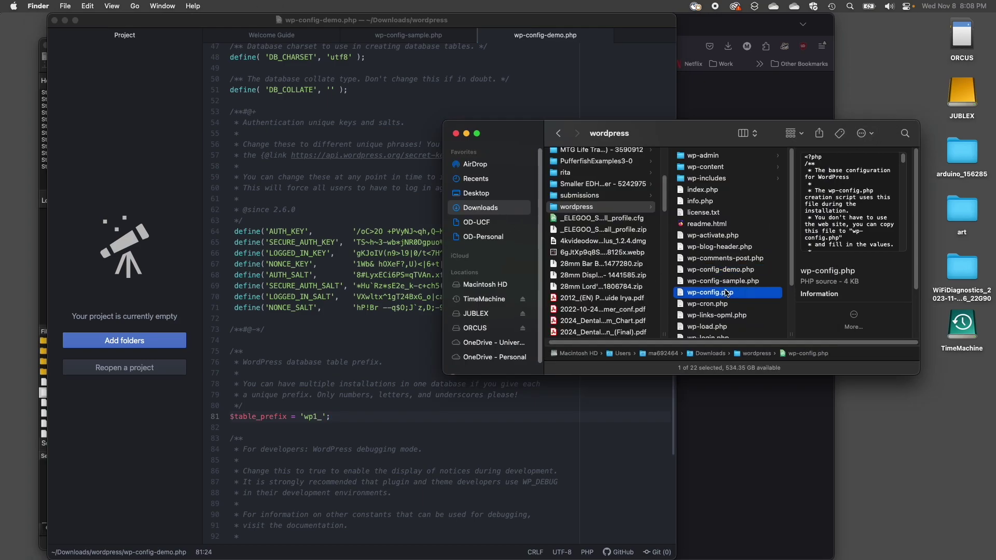
{"action": "left_click", "coordinate": [696, 96]}
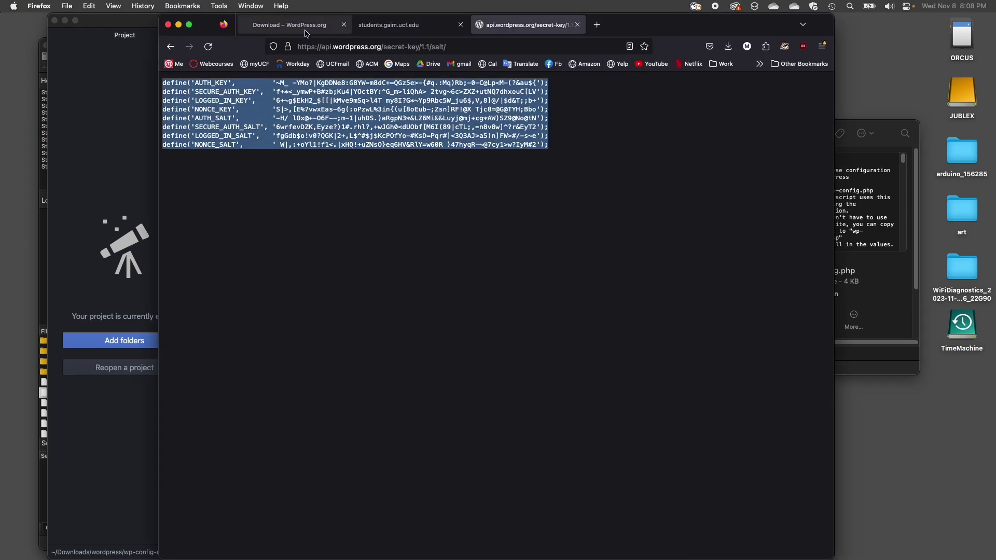
{"action": "left_click", "coordinate": [45, 231]}
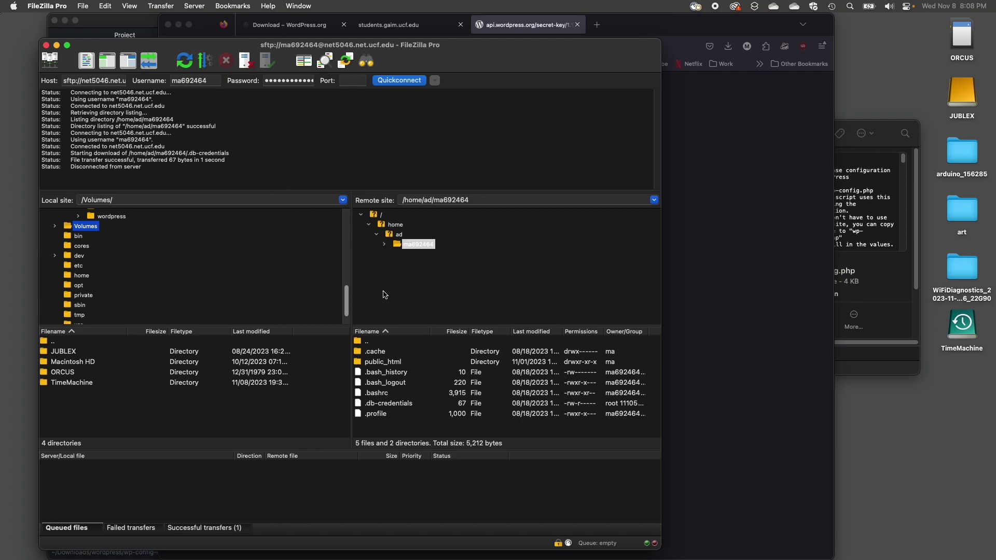
- Create a new wordpress directory inside the server's public_html folder and open it
{"action": "double_click", "coordinate": [357, 362]}
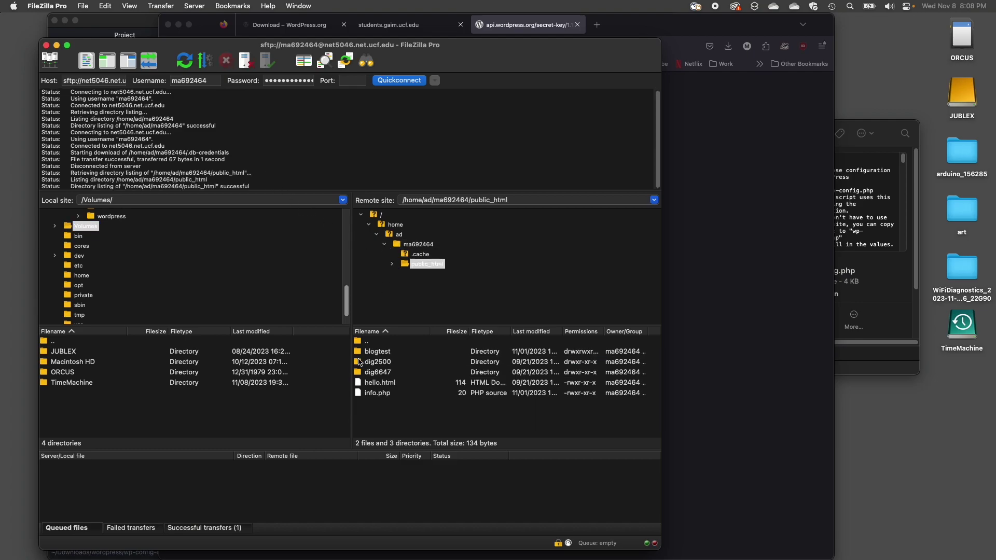
{"action": "right_click", "coordinate": [378, 414]}
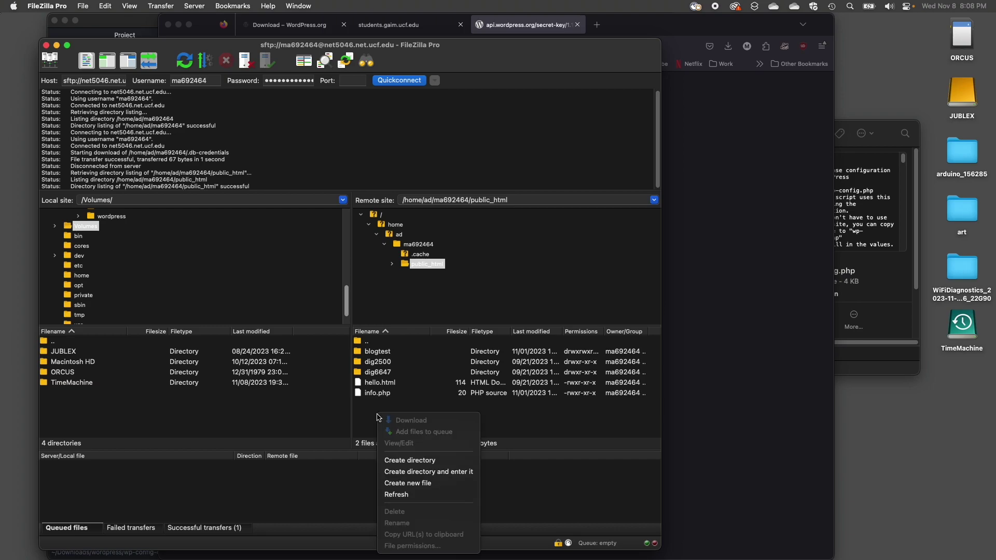
{"action": "left_click", "coordinate": [448, 465]}
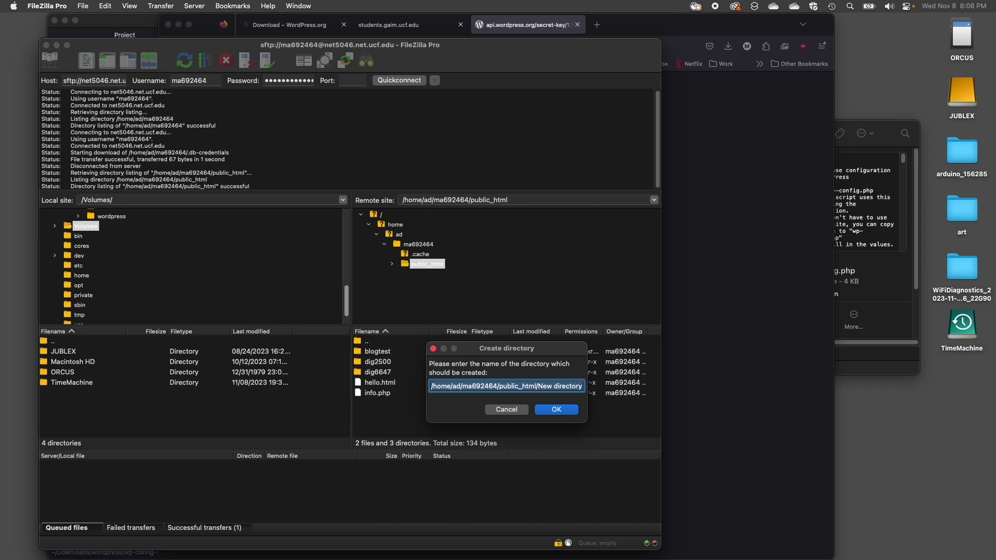
{"action": "type", "text": "wordpress"}
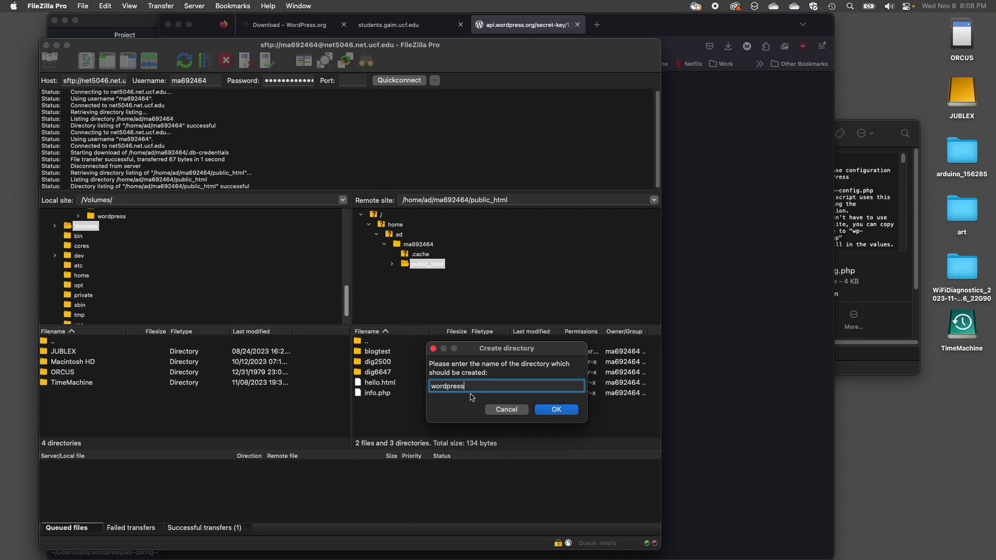
{"action": "left_click", "coordinate": [556, 411]}
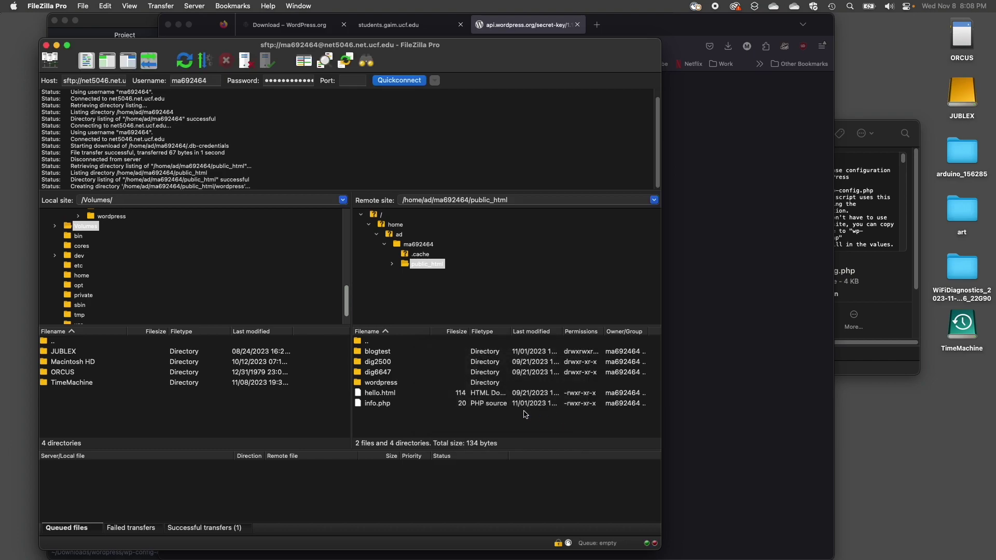
{"action": "double_click", "coordinate": [360, 385]}
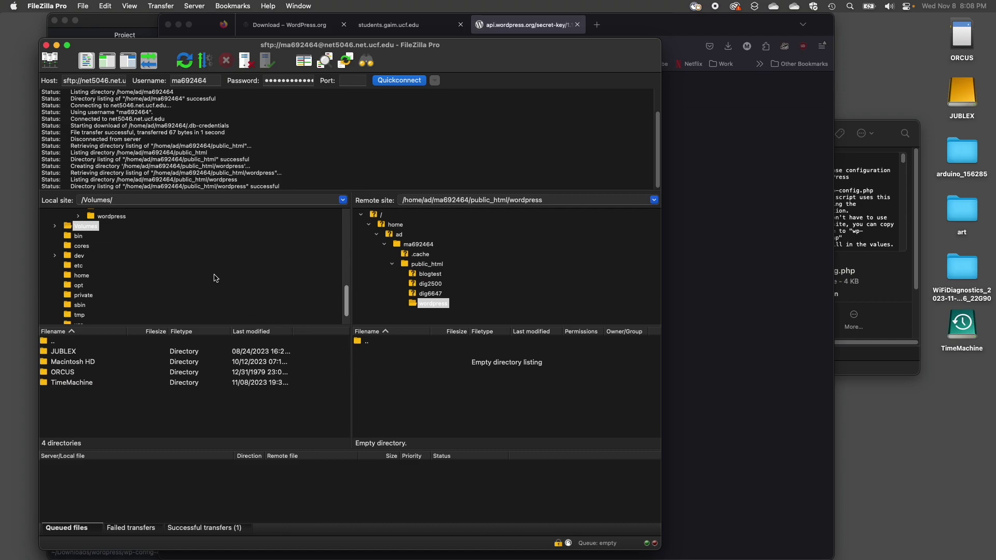
- Upload all 20 files and 3 folders from local Downloads/wordpress into the server's public_html/wordpress
{"action": "scroll", "coordinate": [156, 245], "scroll_direction": "up", "scroll_amount": 1}
{"action": "scroll", "coordinate": [158, 247], "scroll_direction": "up", "scroll_amount": 10}
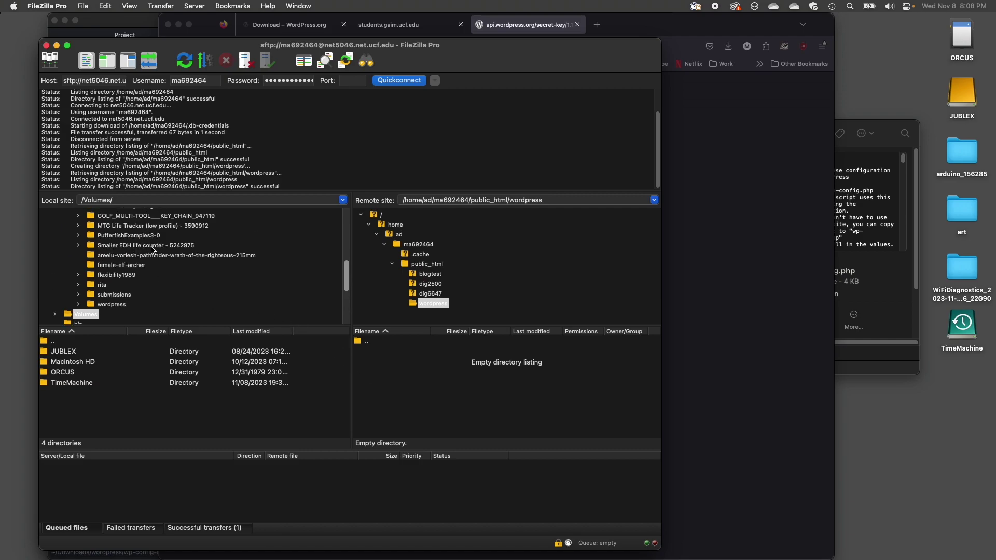
{"action": "scroll", "coordinate": [153, 268], "scroll_direction": "up", "scroll_amount": 5}
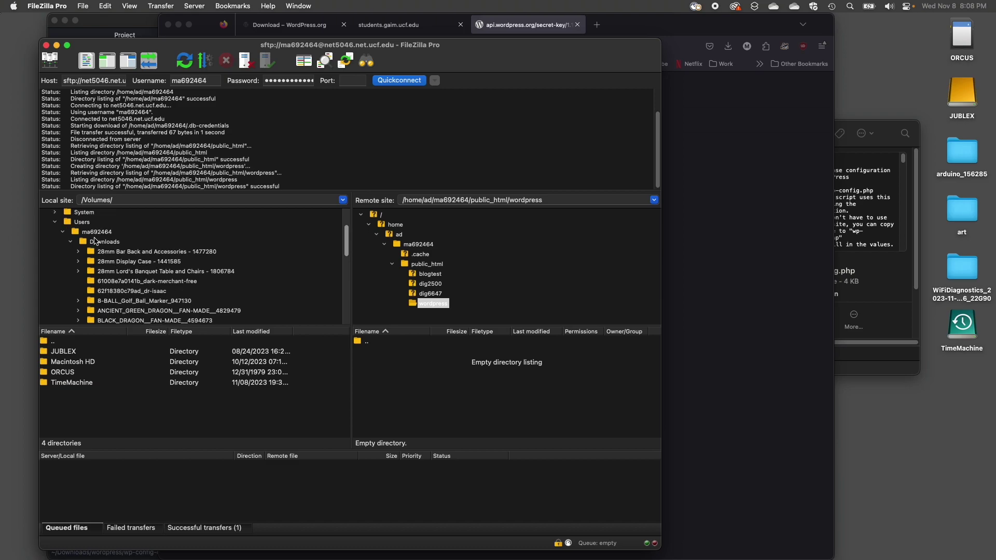
{"action": "scroll", "coordinate": [138, 274], "scroll_direction": "down", "scroll_amount": 8}
{"action": "scroll", "coordinate": [138, 273], "scroll_direction": "down", "scroll_amount": 3}
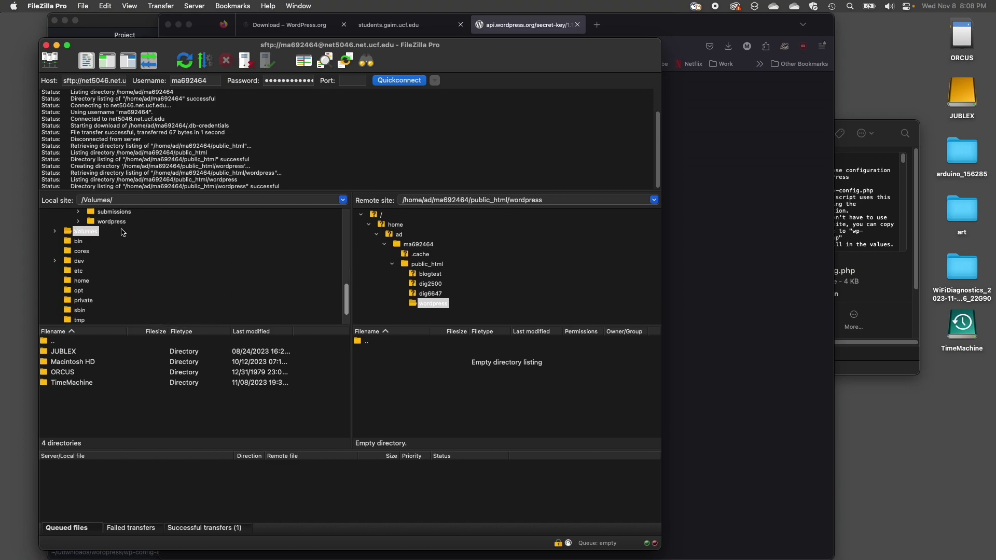
{"action": "left_click", "coordinate": [79, 224]}
{"action": "left_click", "coordinate": [101, 224]}
{"action": "left_click", "coordinate": [85, 353]}
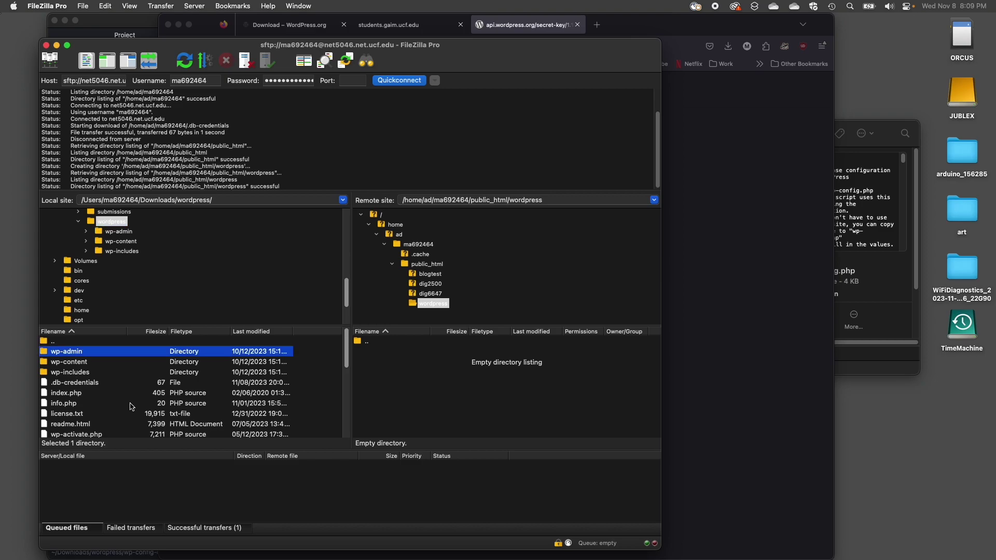
{"action": "scroll", "coordinate": [130, 406], "scroll_direction": "down", "scroll_amount": 5}
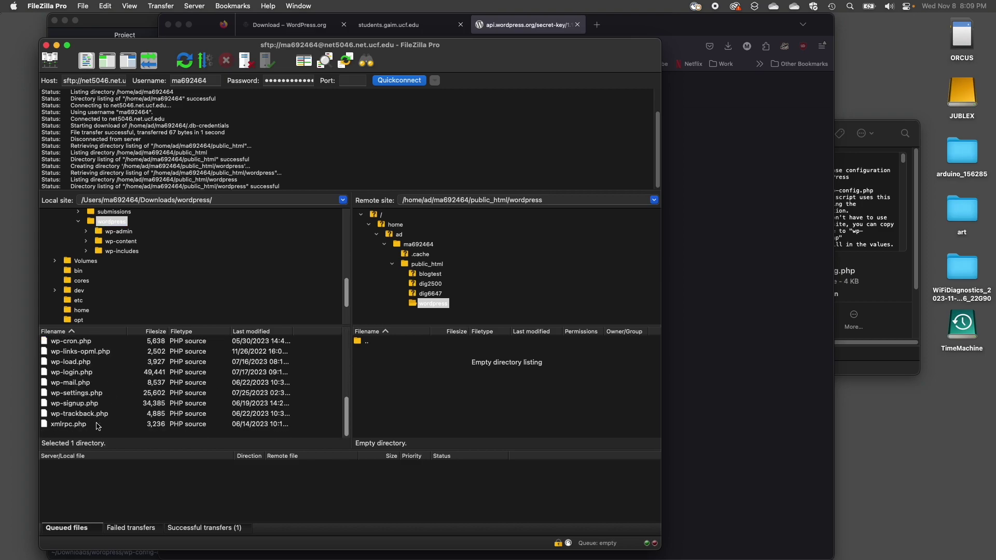
{"action": "key", "text": "super+a"}
{"action": "scroll", "coordinate": [117, 388], "scroll_direction": "up", "scroll_amount": 3}
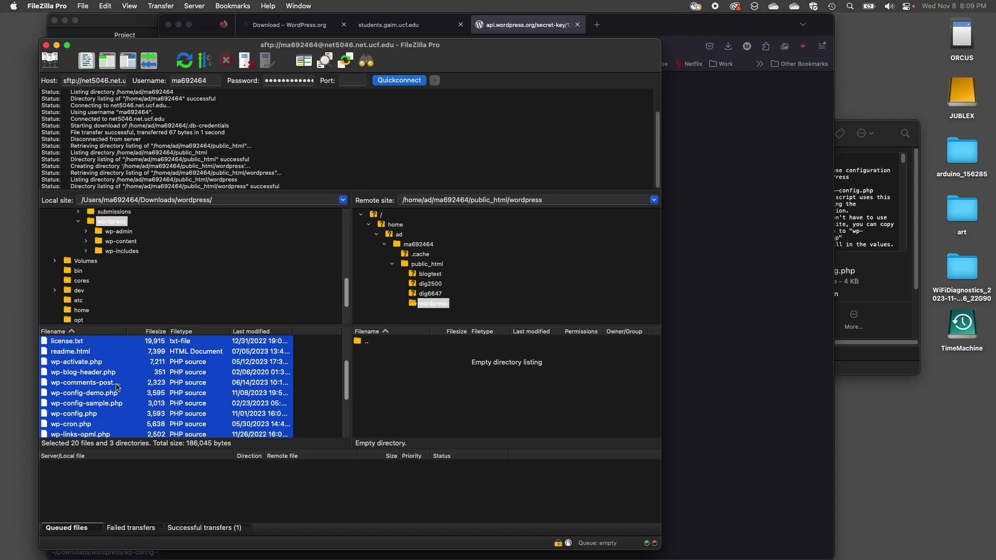
{"action": "scroll", "coordinate": [135, 384], "scroll_direction": "up", "scroll_amount": 3}
{"action": "left_click_drag", "start_coordinate": [85, 387], "coordinate": [462, 385]}
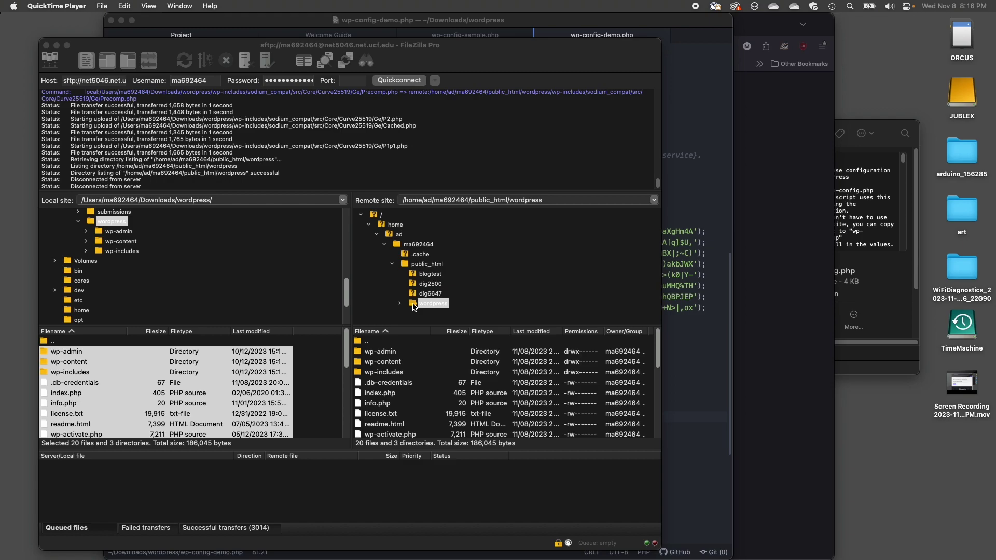
- Give the server's wordpress folder and everything inside it 755 permissions, recursing into subdirectories
{"action": "right_click", "coordinate": [415, 306]}
{"action": "left_click", "coordinate": [409, 307]}
{"action": "right_click", "coordinate": [414, 307]}
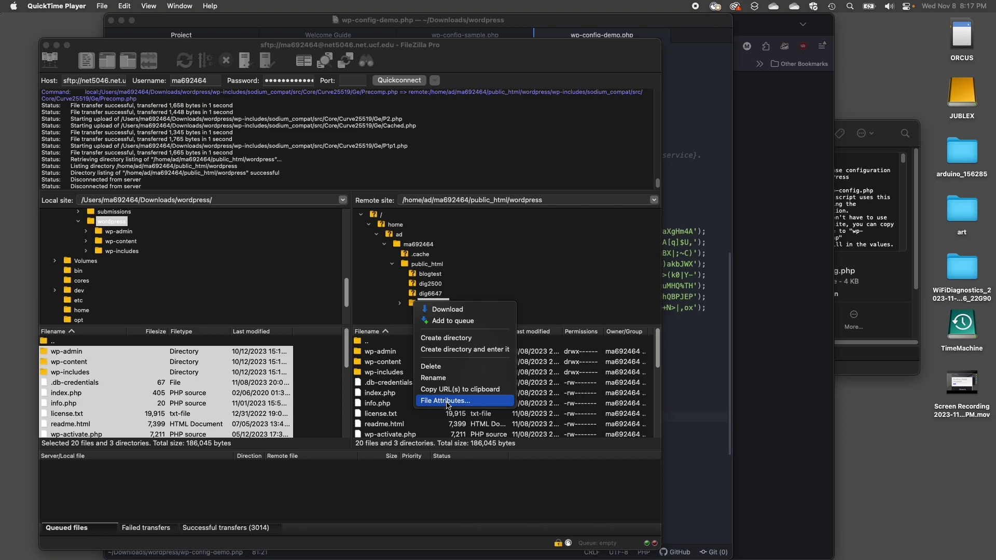
{"action": "left_click", "coordinate": [448, 403]}
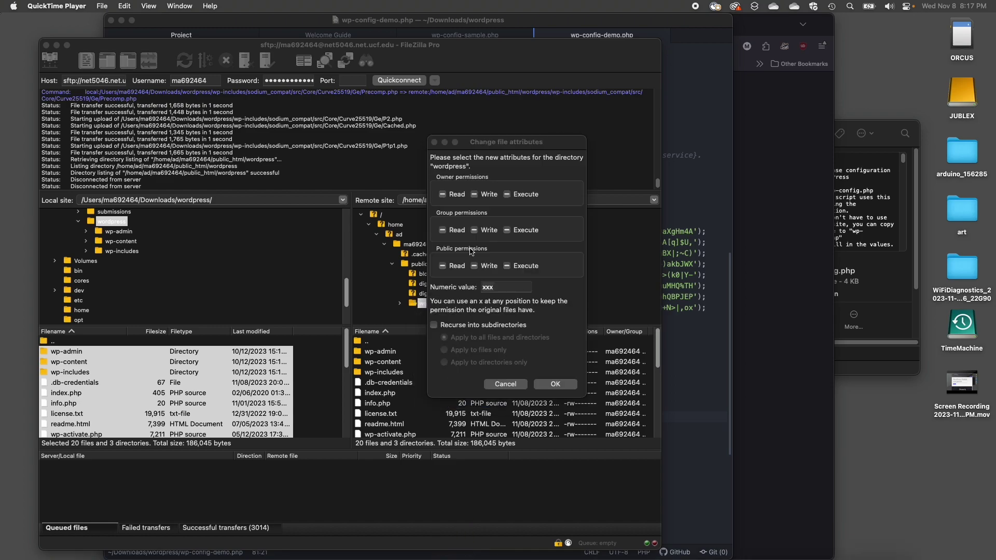
{"action": "left_click", "coordinate": [499, 289]}
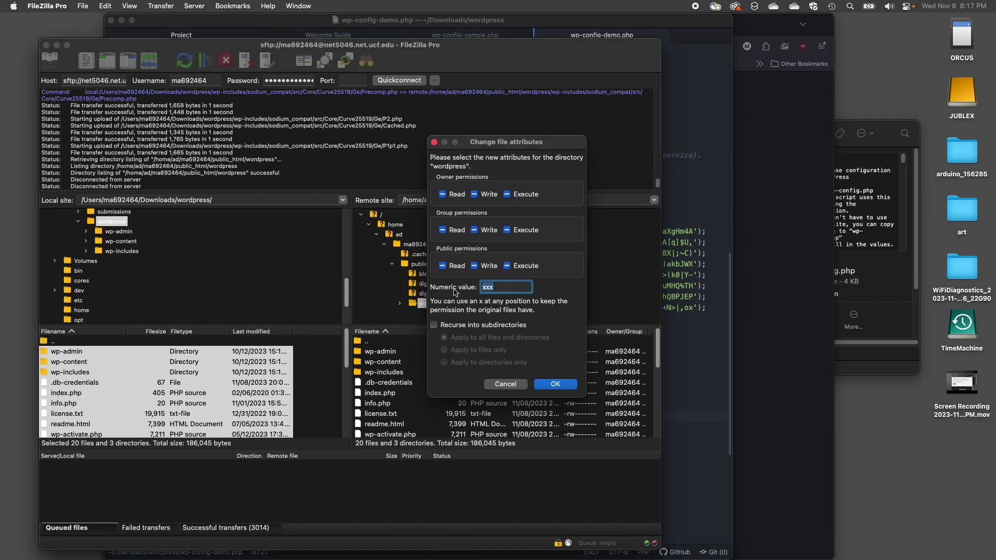
{"action": "type", "text": "755"}
{"action": "left_click", "coordinate": [435, 326]}
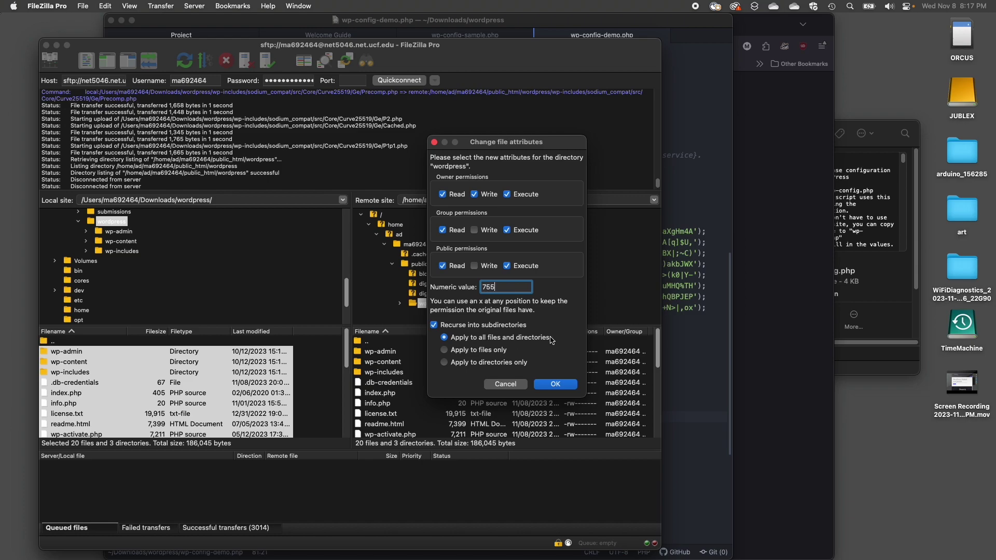
{"action": "left_click", "coordinate": [556, 385]}
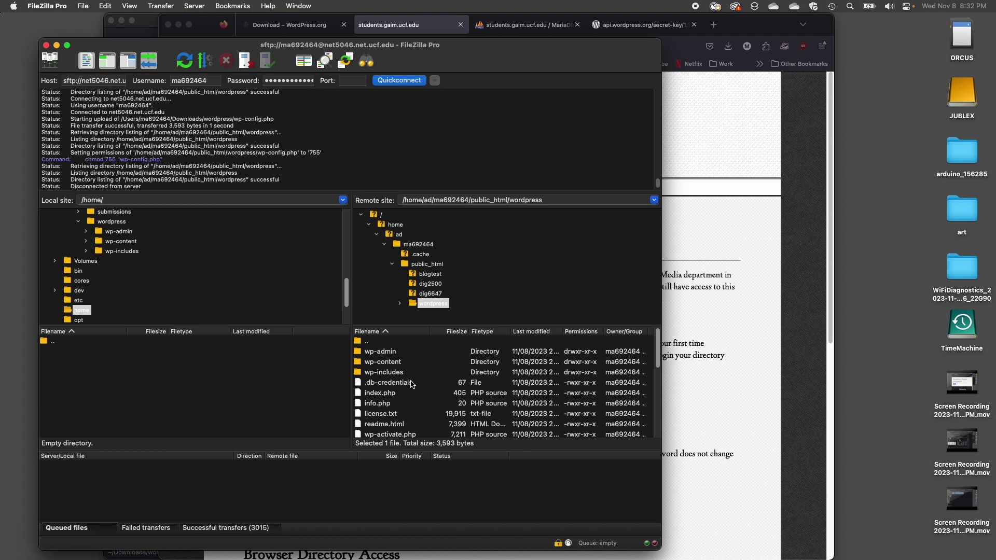
- Browse to the student's ~username directory on students.gaim.ucf.edu and open the wordpress/ installer
{"action": "left_click", "coordinate": [746, 394]}
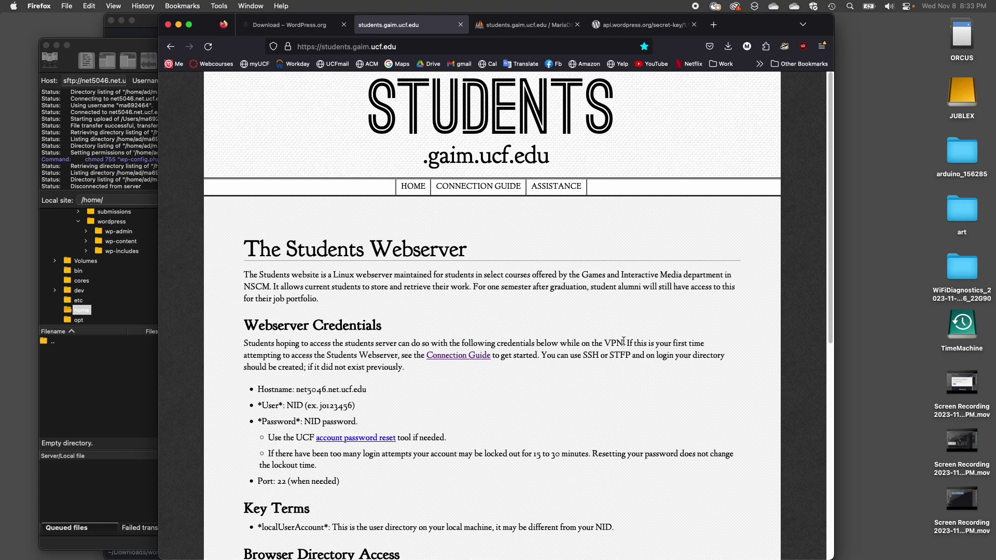
{"action": "left_click", "coordinate": [417, 46]}
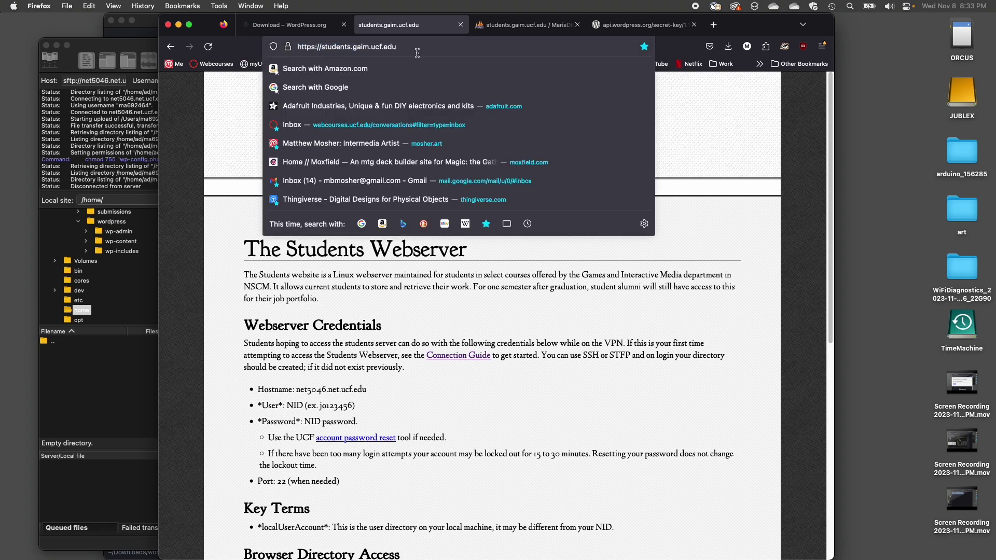
{"action": "type", "text": "/"}
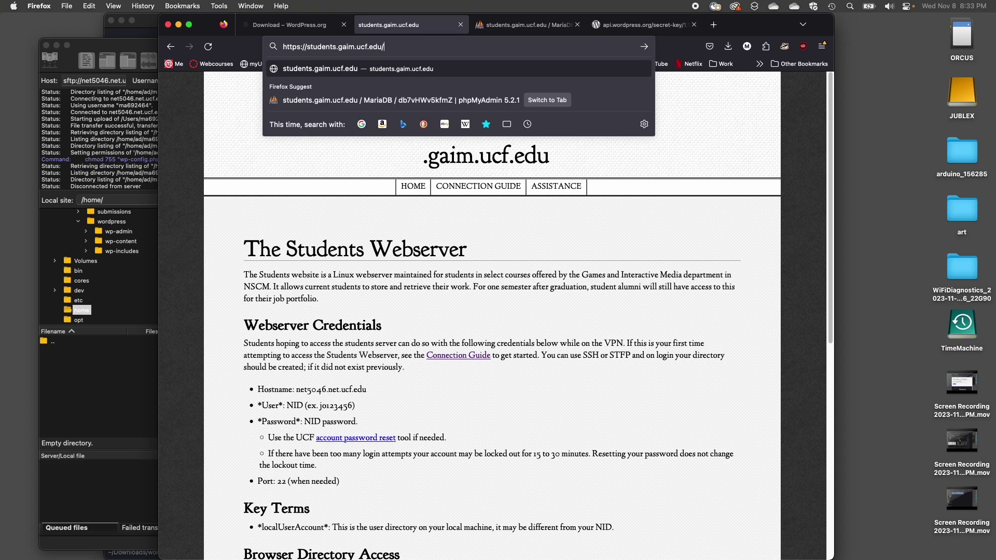
{"action": "key", "text": "shift"}
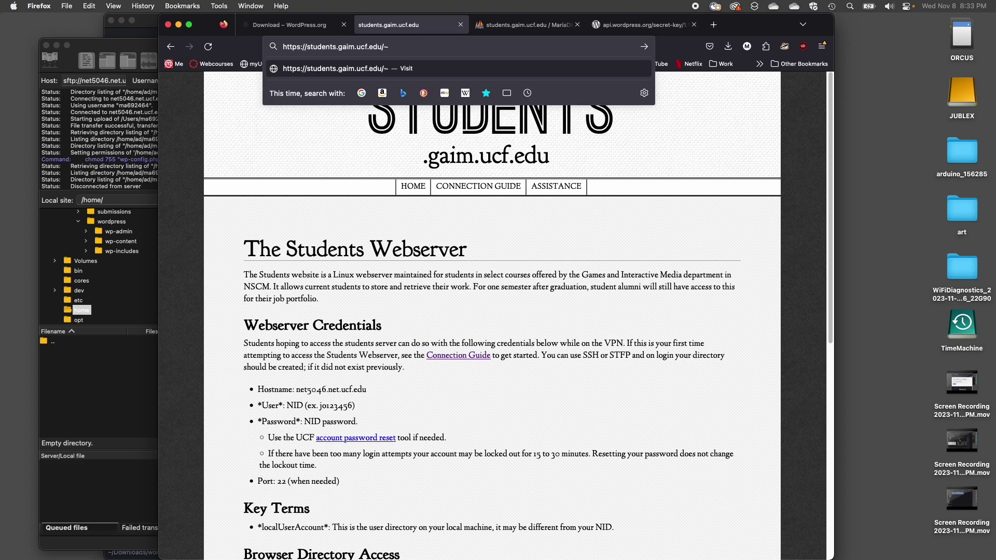
{"action": "type", "text": "ma692464"}
{"action": "key", "text": "Return"}
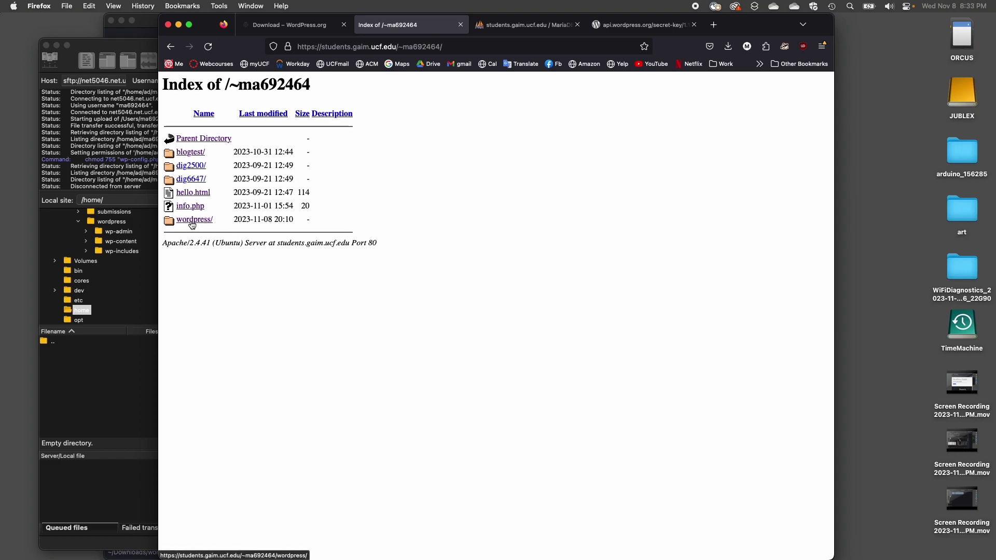
{"action": "left_click", "coordinate": [191, 221]}
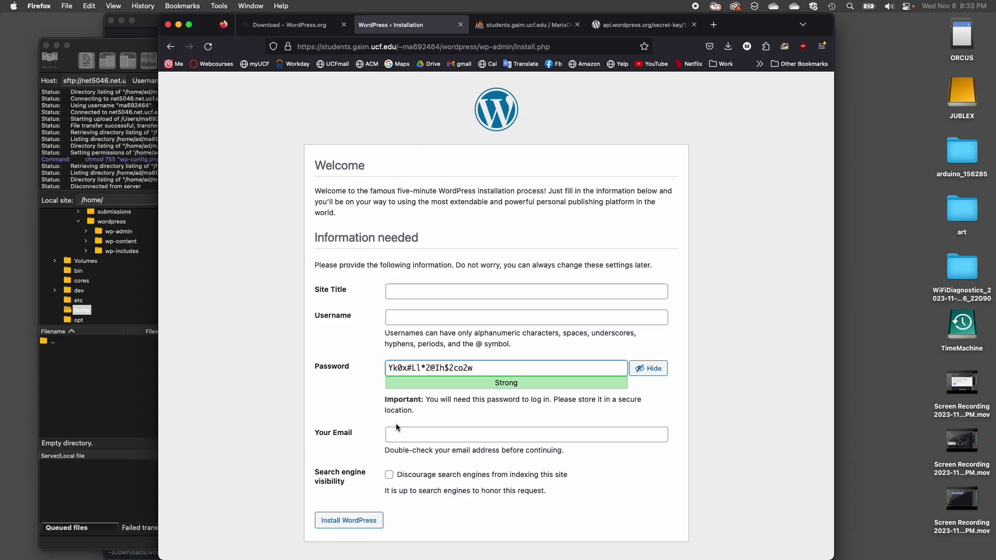
- Enter the site title 'My Test Blog' and the admin username, and copy the generated password
{"action": "left_click", "coordinate": [438, 295]}
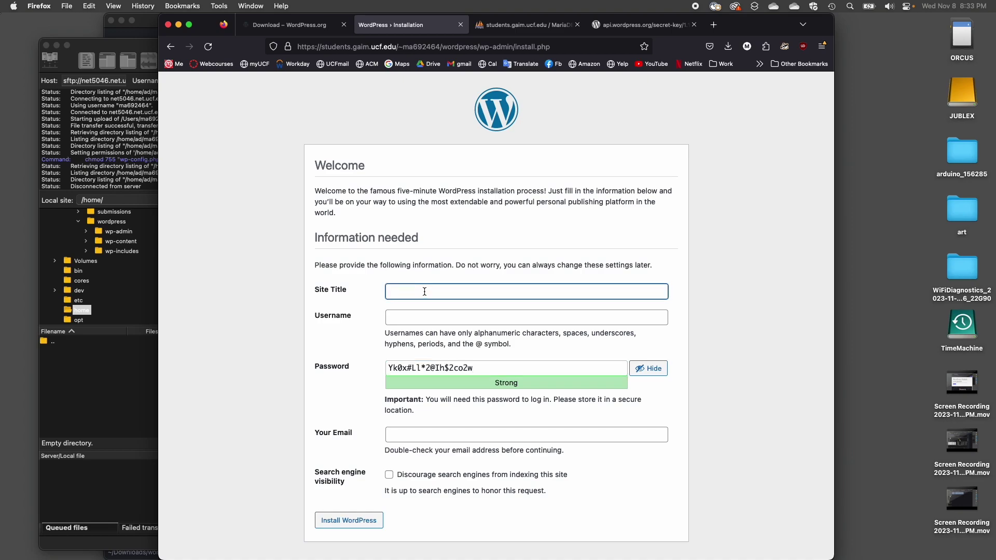
{"action": "type", "text": "M"}
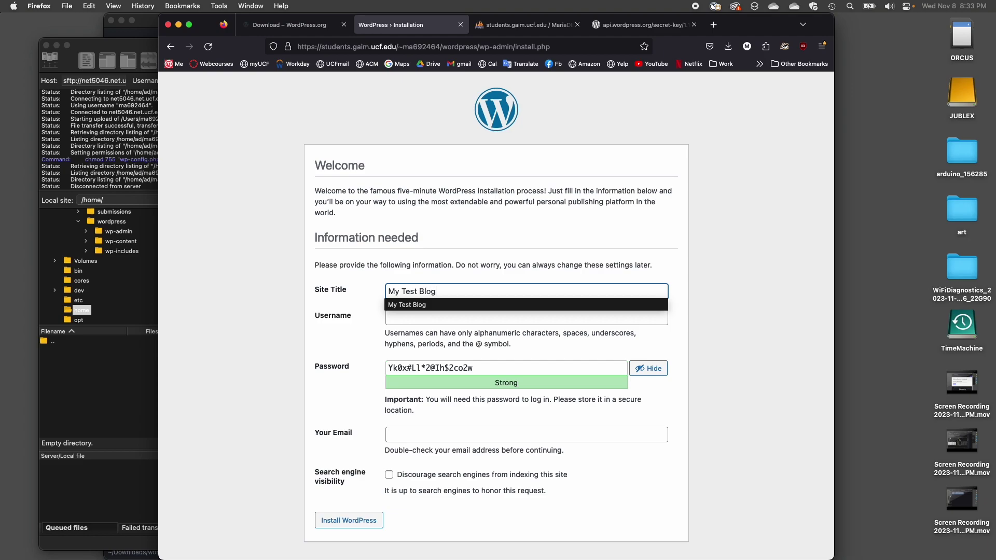
{"action": "type", "text": "y Test Blog"}
{"action": "left_click", "coordinate": [439, 316]}
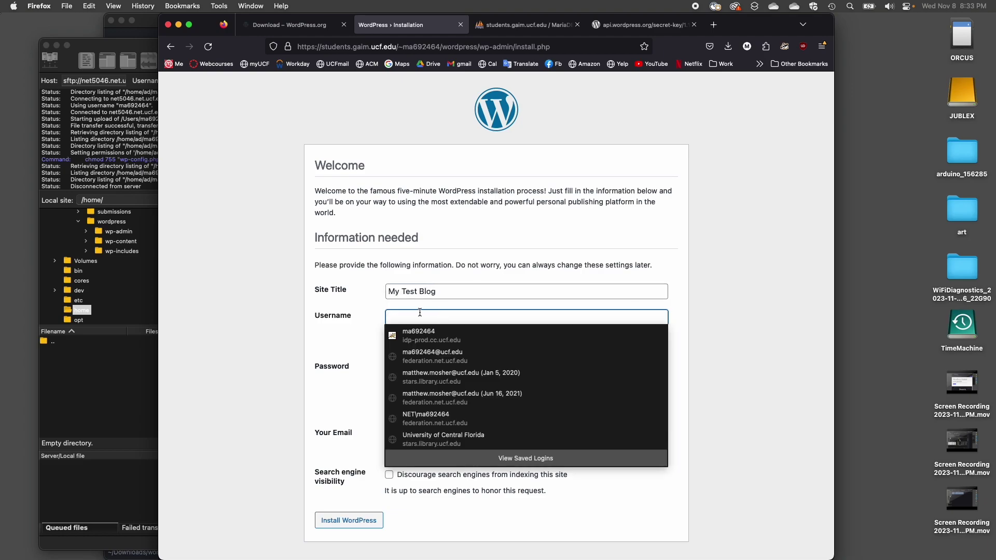
{"action": "type", "text": "m"}
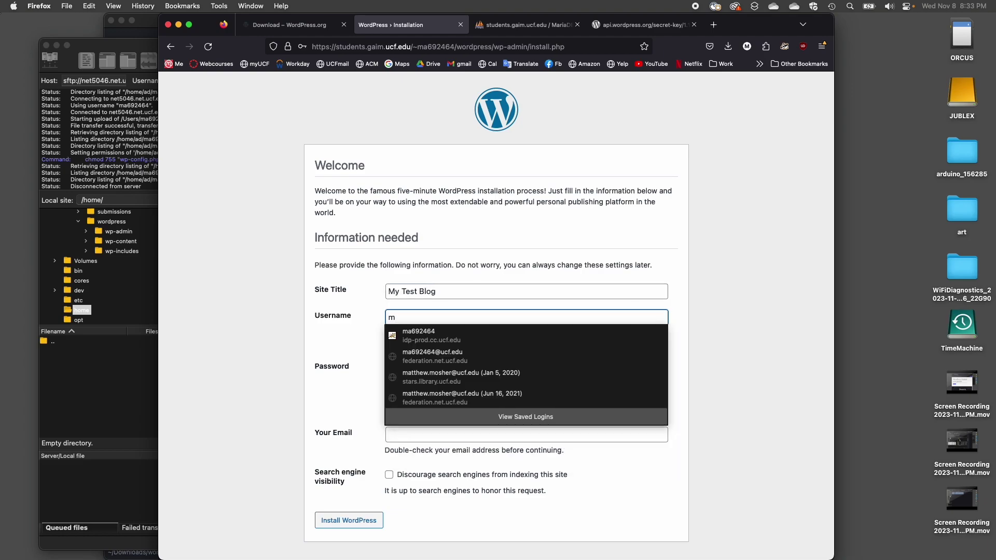
{"action": "type", "text": "bmosher"}
{"action": "left_click", "coordinate": [358, 327]}
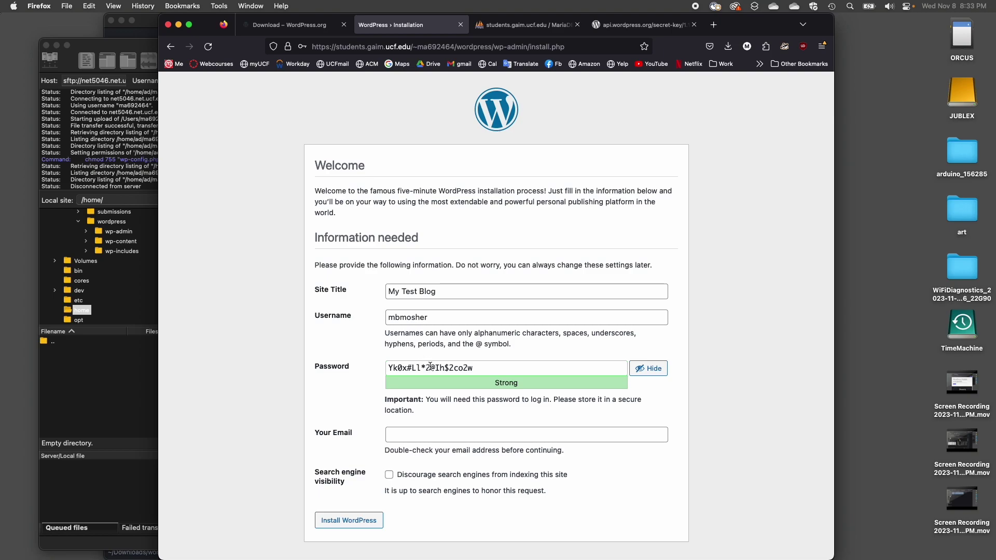
{"action": "left_click_drag", "start_coordinate": [476, 369], "coordinate": [362, 368]}
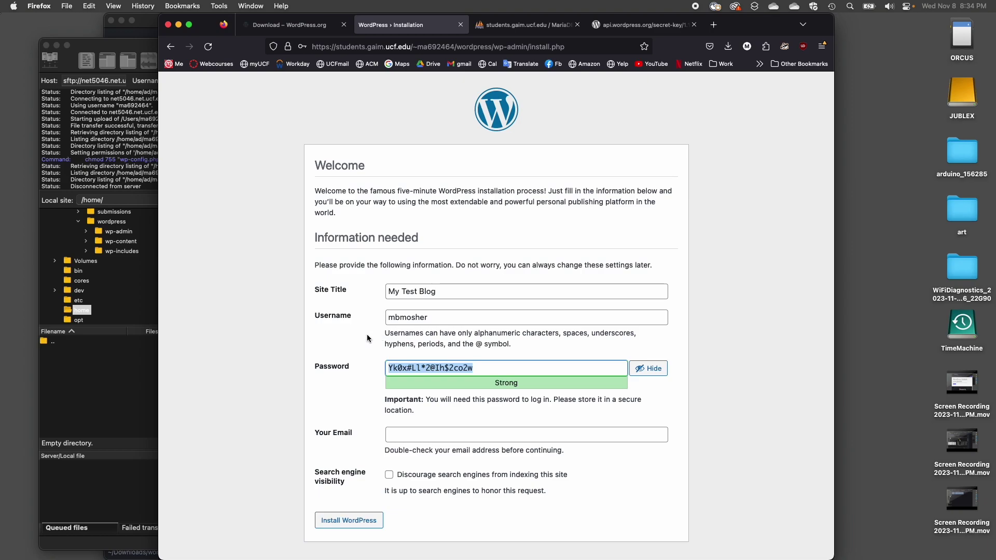
- Fill in the admin email, discourage search engine indexing, and install WordPress
{"action": "left_click", "coordinate": [398, 436]}
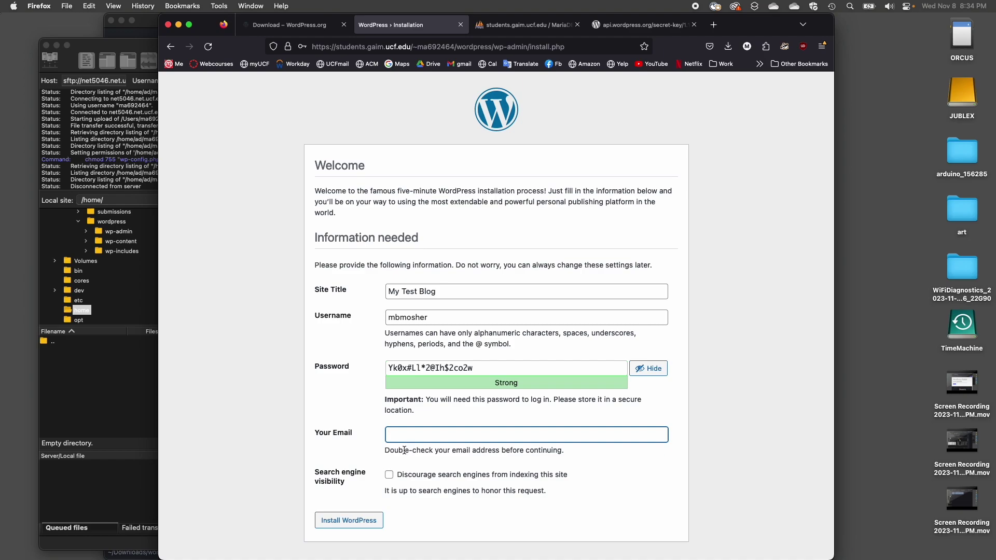
{"action": "type", "text": "ma"}
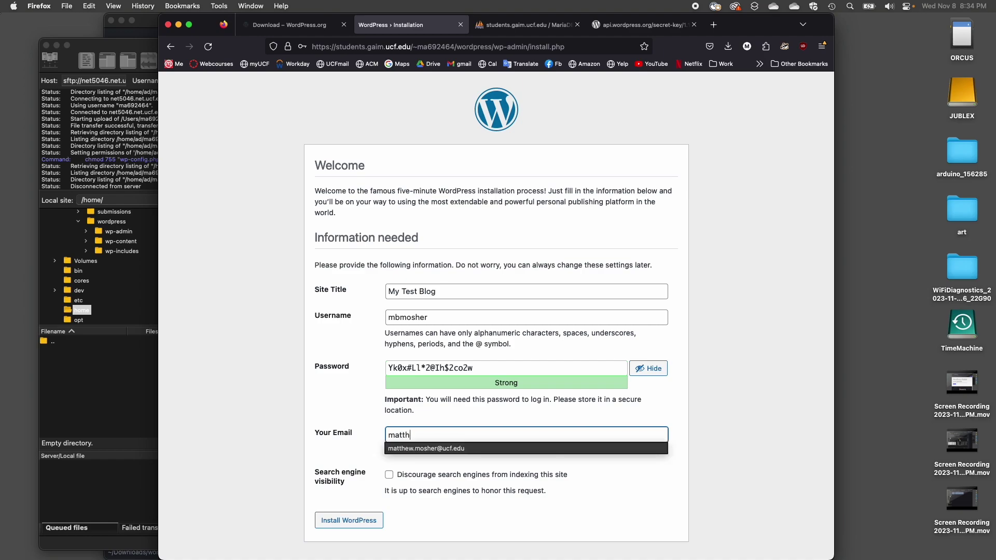
{"action": "type", "text": "tth"}
{"action": "left_click", "coordinate": [430, 450]}
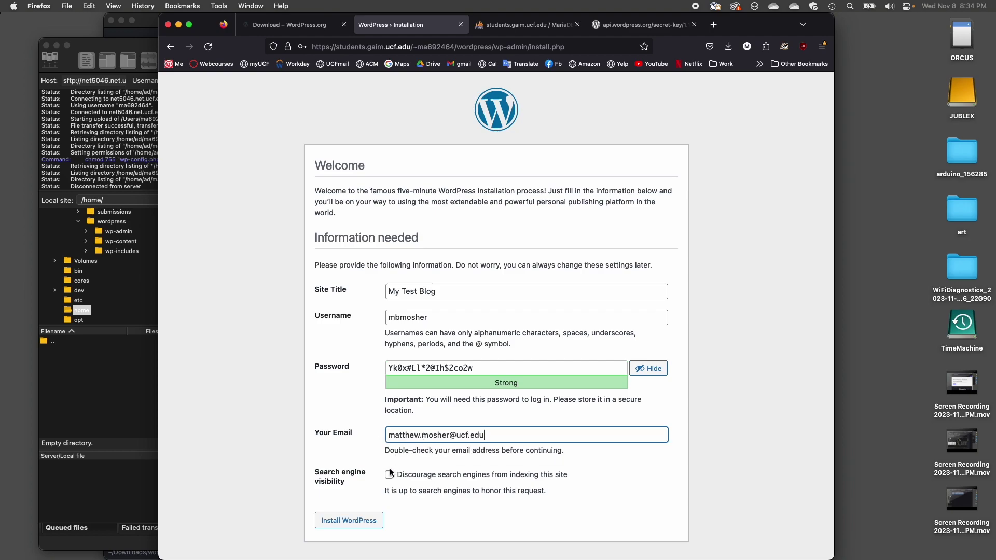
{"action": "left_click", "coordinate": [421, 370]}
{"action": "key", "text": "super+a"}
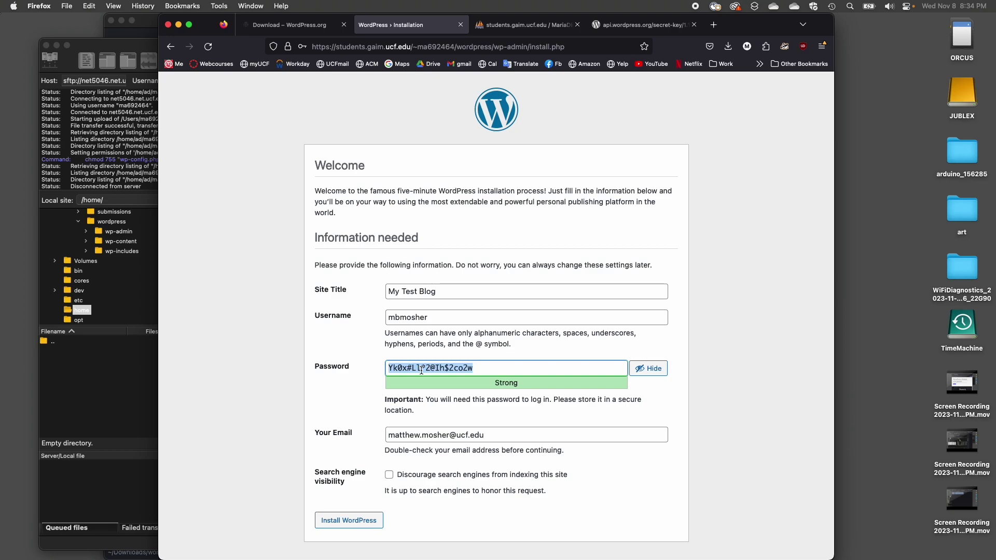
{"action": "left_click", "coordinate": [372, 424]}
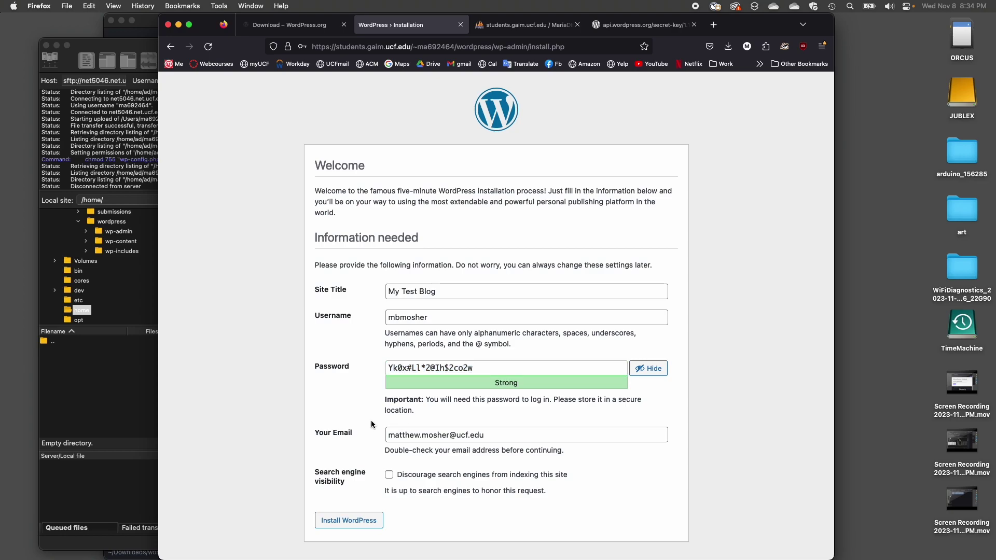
{"action": "left_click", "coordinate": [389, 475]}
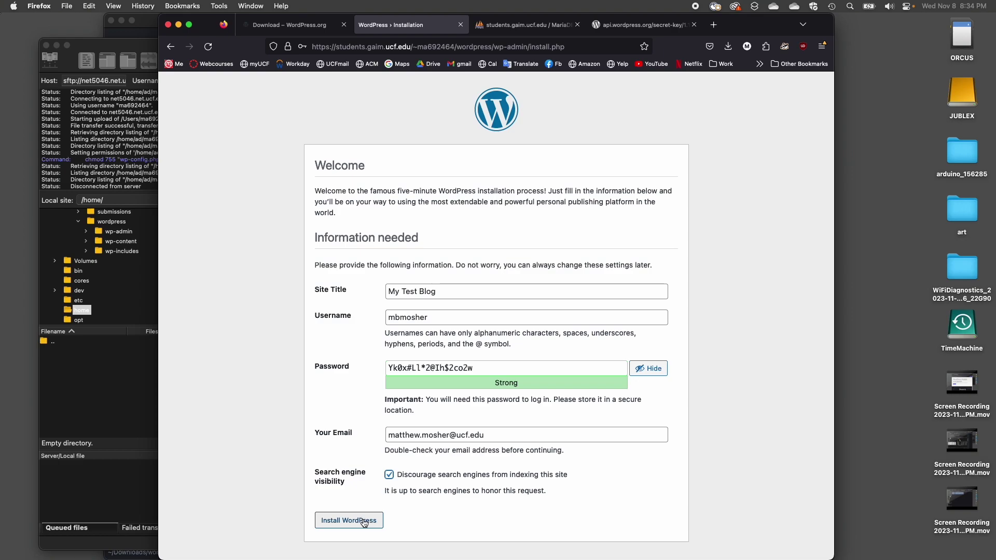
{"action": "left_click", "coordinate": [343, 527]}
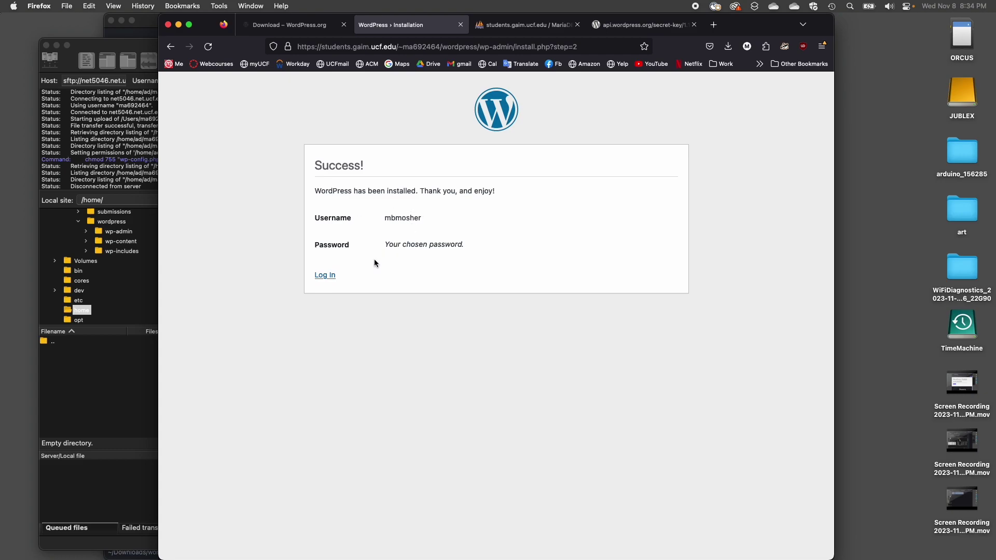
- Log in as the admin with the pasted password, declining to save the login in the browser
{"action": "left_click", "coordinate": [325, 276]}
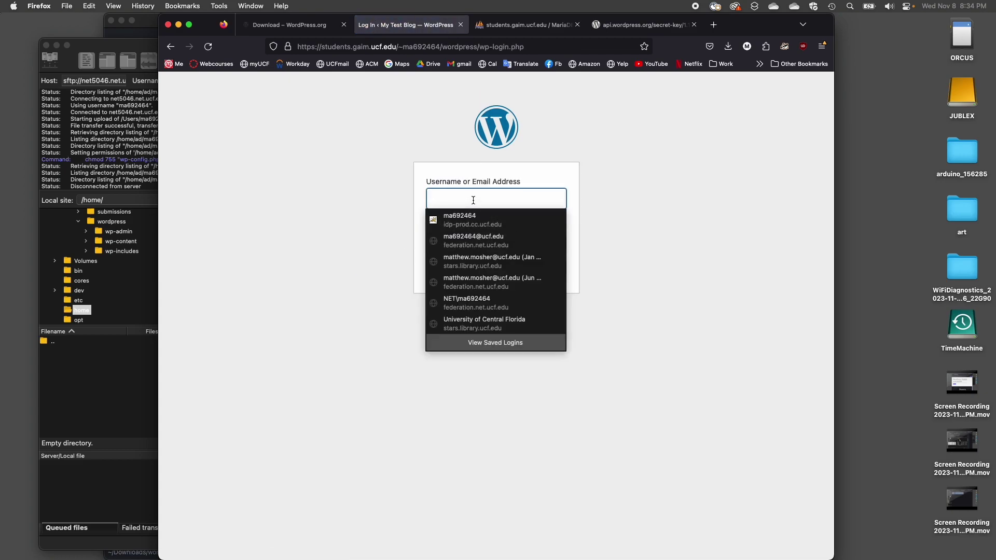
{"action": "type", "text": "mbmosher"}
{"action": "key", "text": "Tab"}
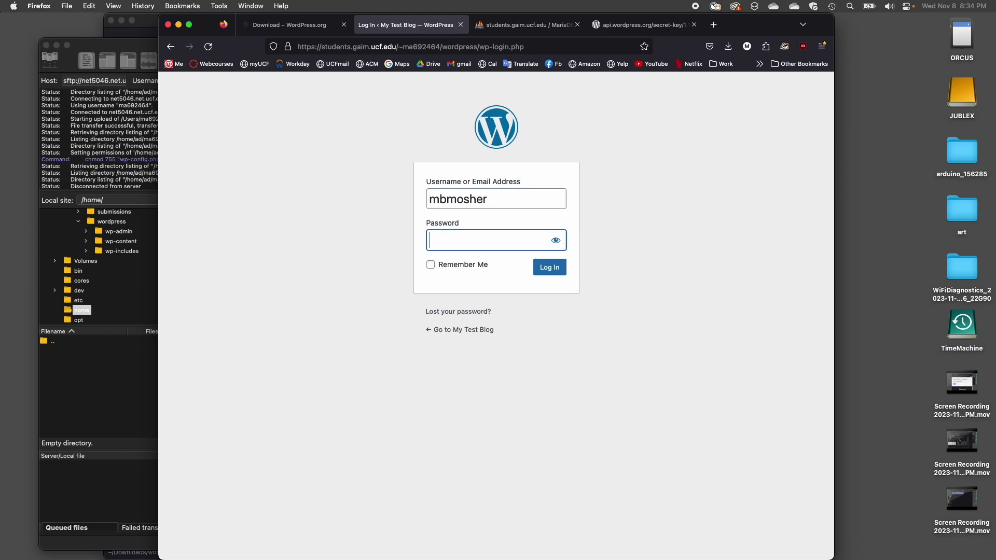
{"action": "key", "text": "super+v"}
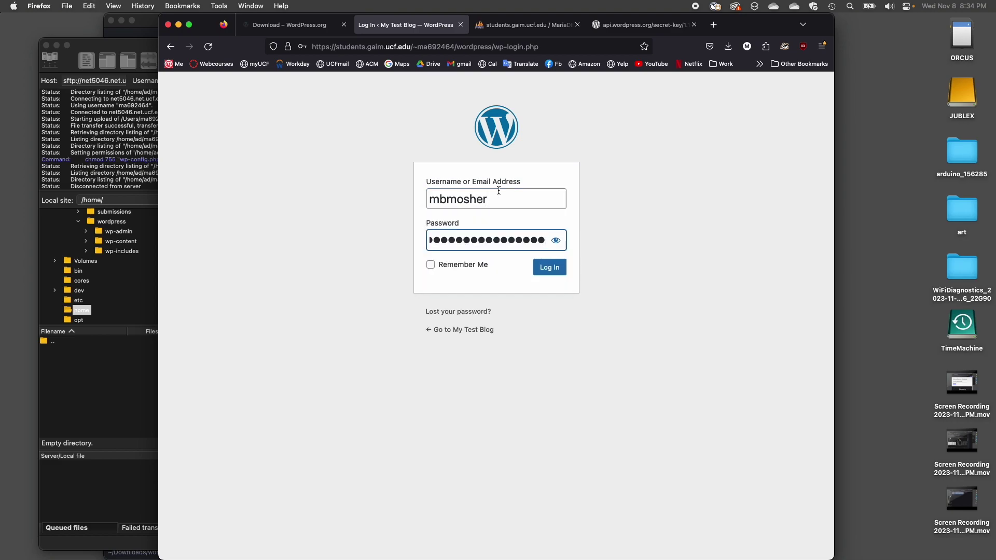
{"action": "left_click", "coordinate": [545, 268]}
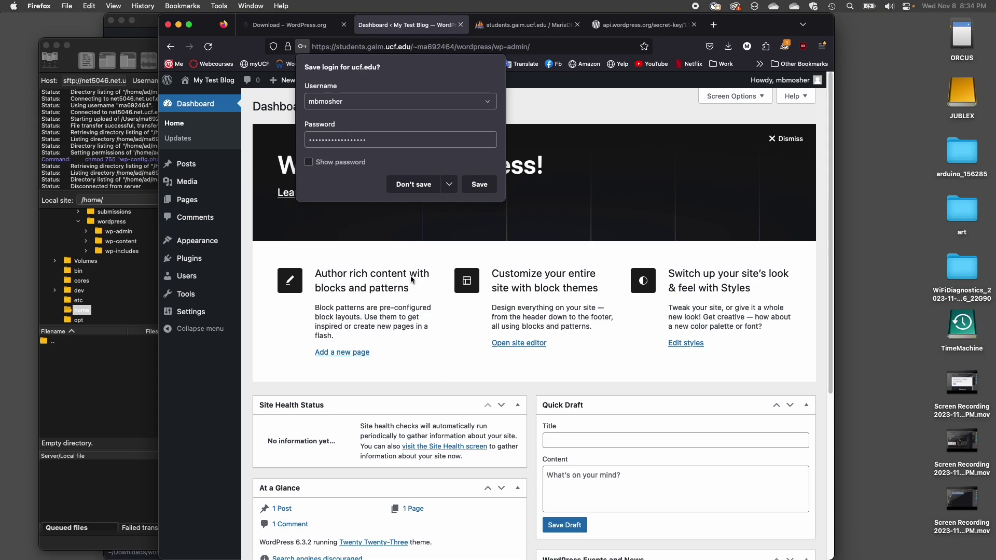
{"action": "left_click", "coordinate": [410, 186]}
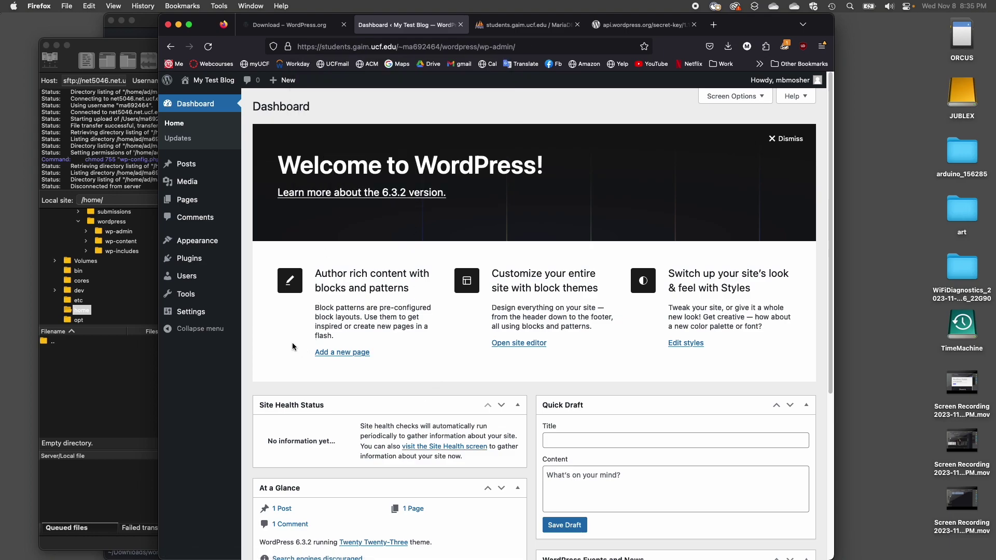
{"action": "mouse_move", "coordinate": [189, 168]}
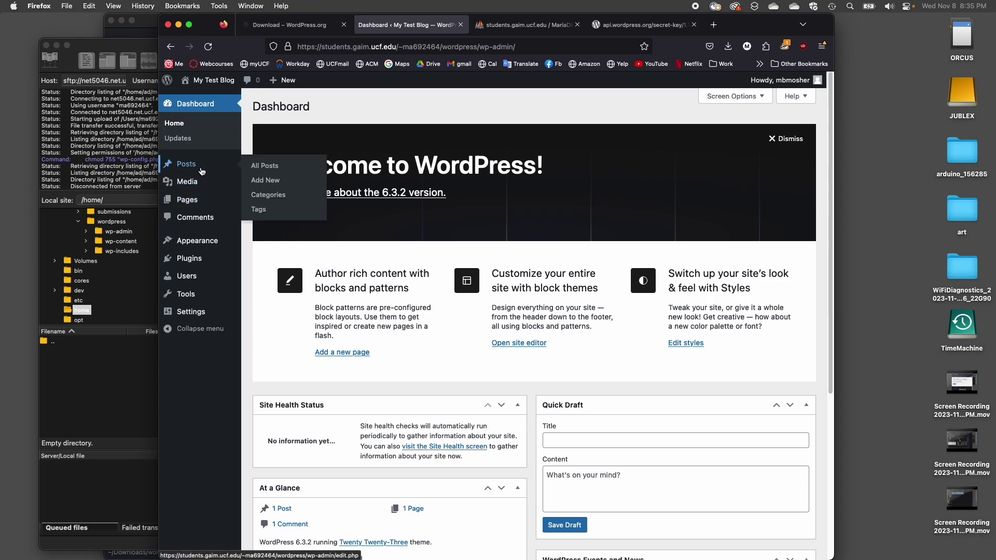
{"action": "mouse_move", "coordinate": [188, 204]}
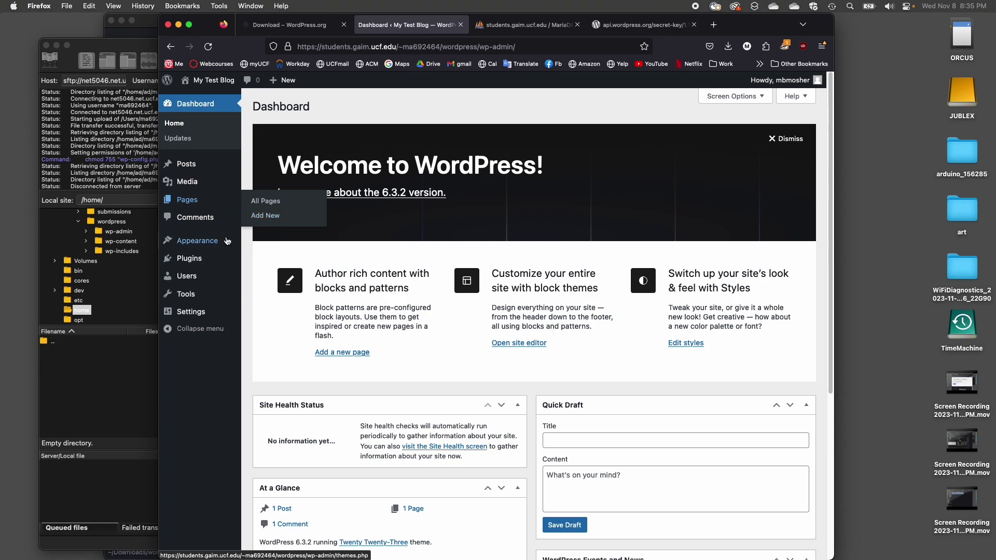
{"action": "mouse_move", "coordinate": [192, 298]}
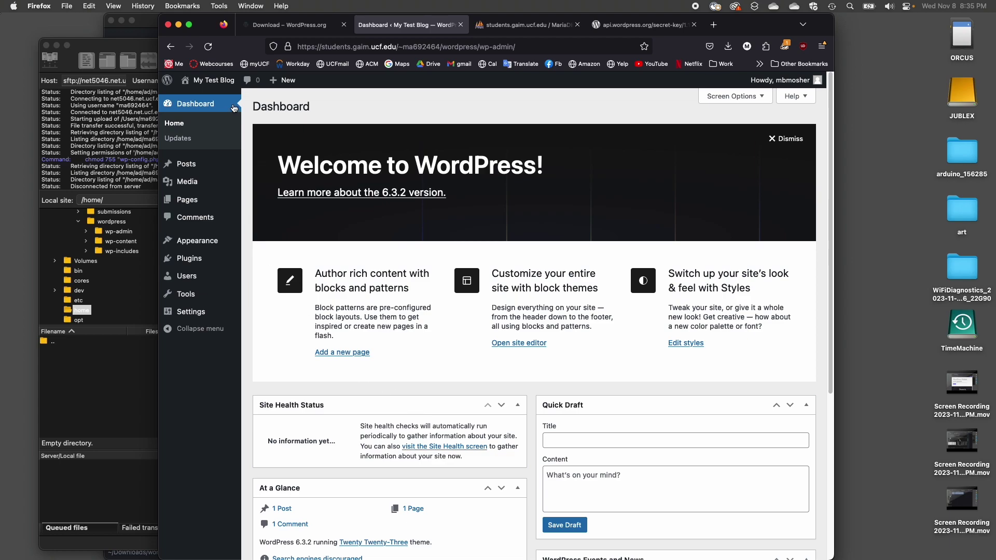
- View the blog's front page, then return to the Dashboard and list all posts
{"action": "mouse_move", "coordinate": [200, 82]}
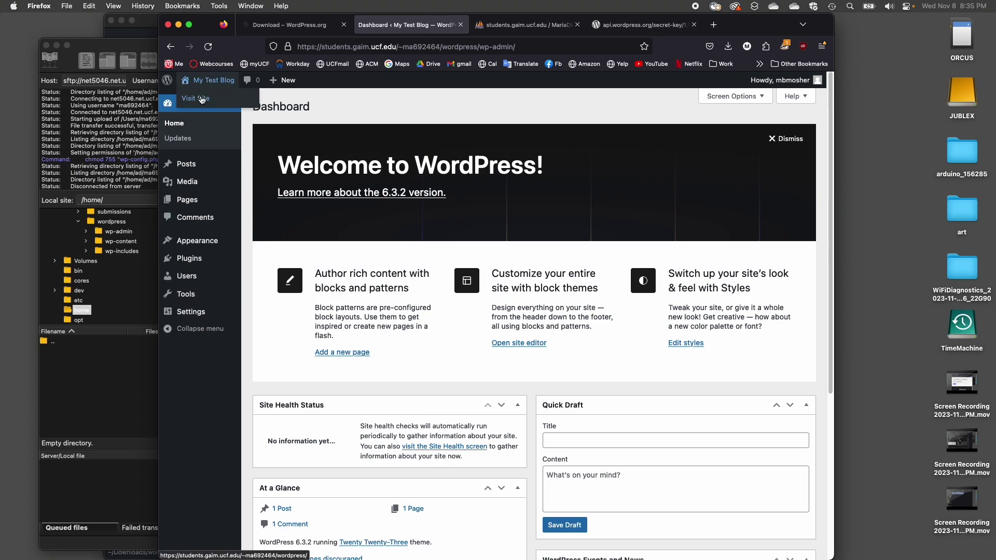
{"action": "left_click", "coordinate": [202, 100]}
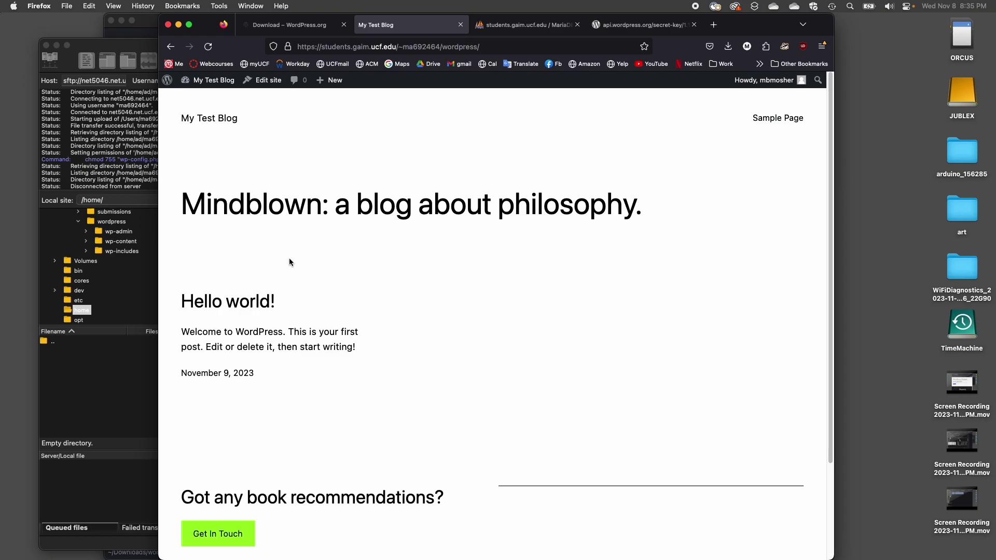
{"action": "scroll", "coordinate": [282, 260], "scroll_direction": "down", "scroll_amount": 3}
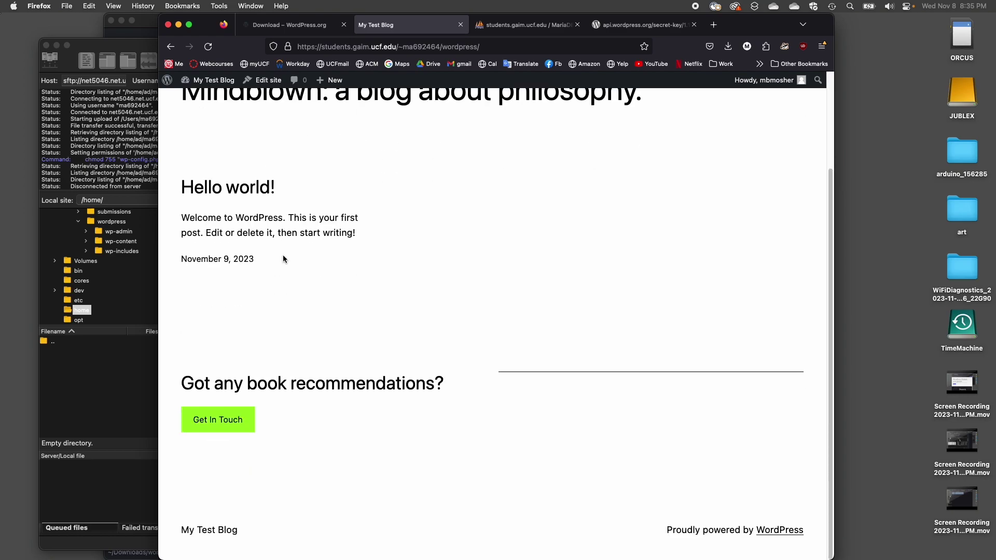
{"action": "scroll", "coordinate": [283, 258], "scroll_direction": "up", "scroll_amount": 3}
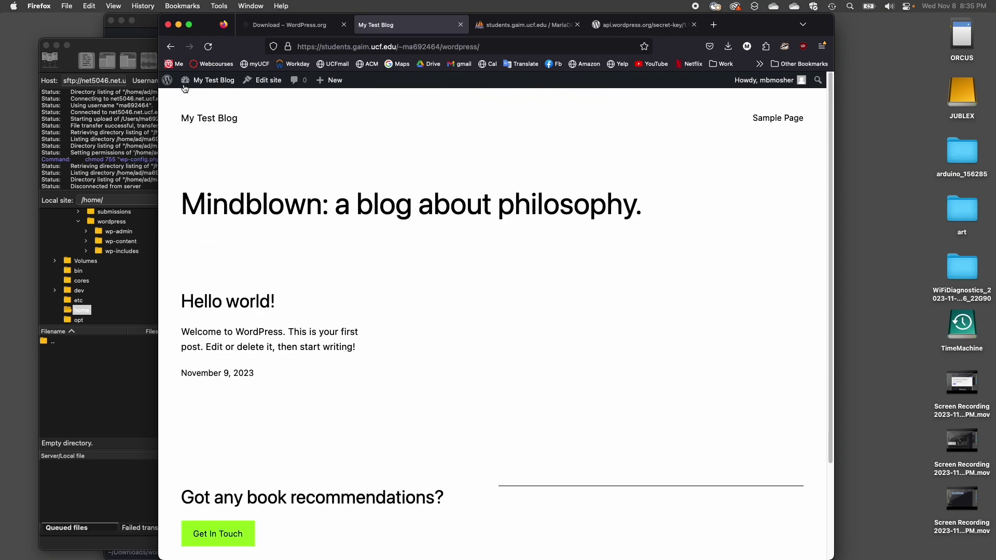
{"action": "left_click", "coordinate": [170, 46]}
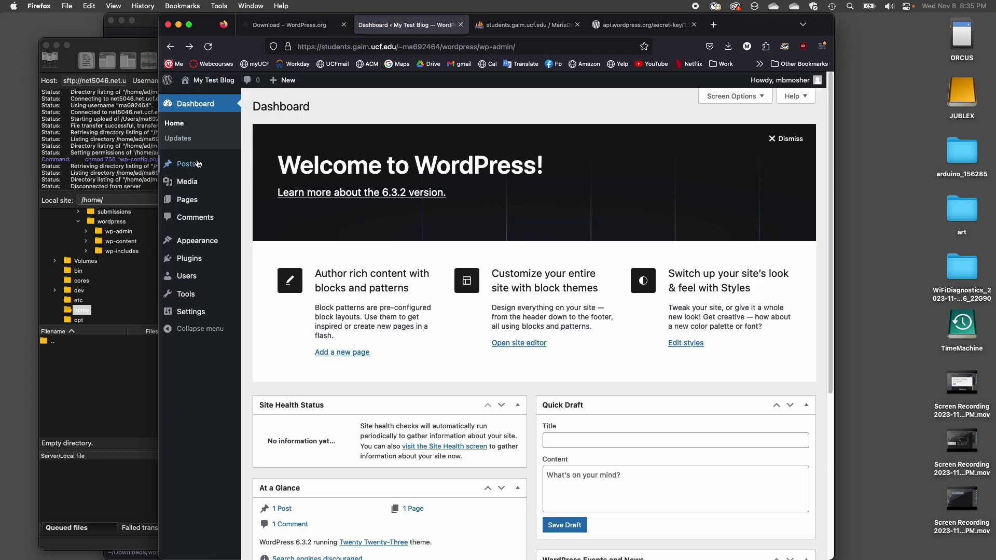
{"action": "left_click", "coordinate": [254, 166]}
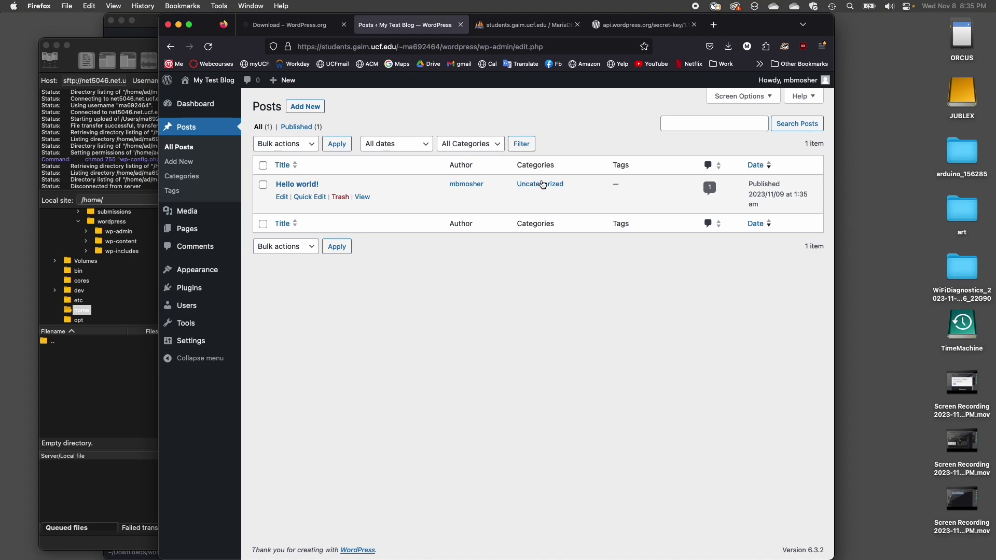
- Edit the Hello world! post, appending HELLO! to its paragraph, and save the update
{"action": "left_click", "coordinate": [282, 197]}
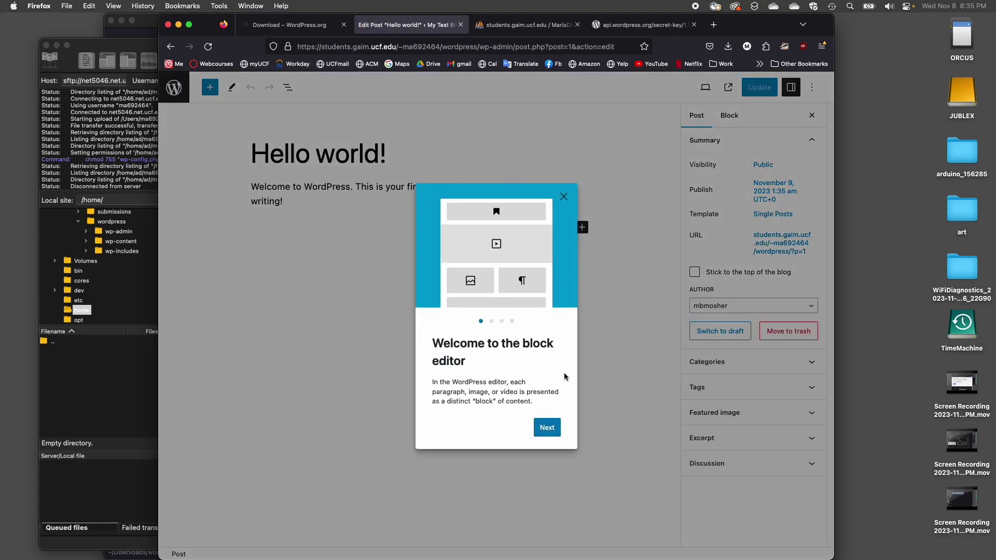
{"action": "left_click", "coordinate": [564, 196]}
{"action": "left_click", "coordinate": [582, 227]}
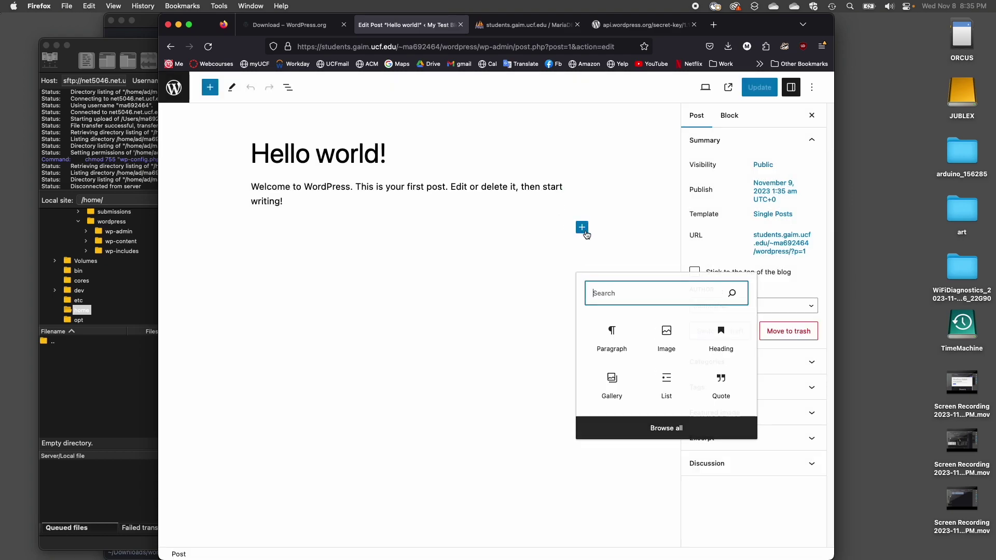
{"action": "left_click", "coordinate": [326, 200]}
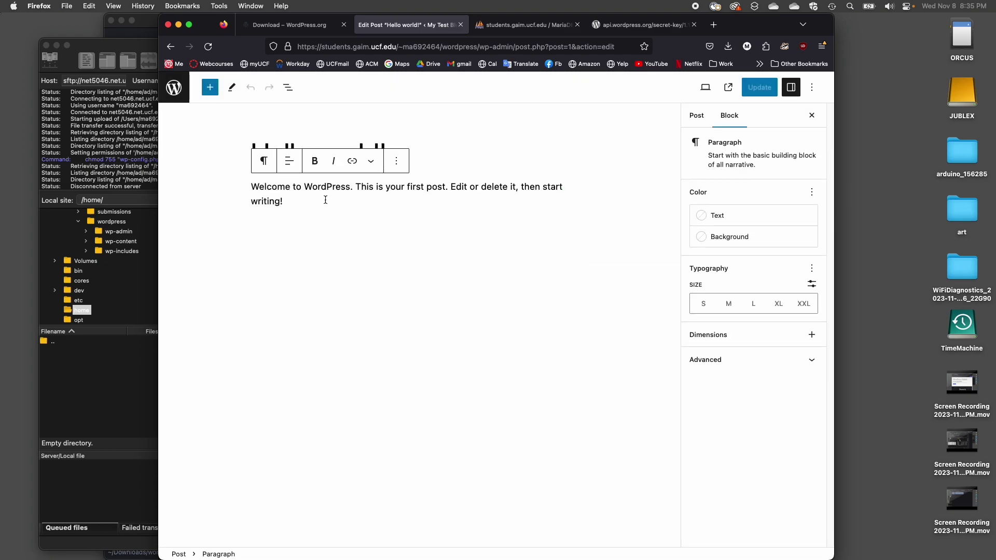
{"action": "type", "text": "HW"}
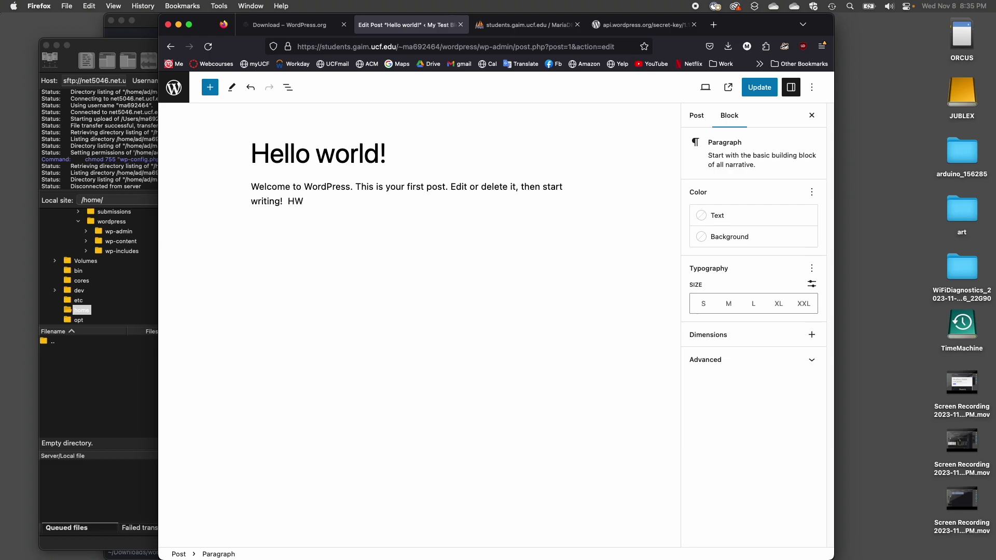
{"action": "key", "text": "BackSpace"}
{"action": "type", "text": "ELLO!"}
{"action": "key", "text": "super+s"}
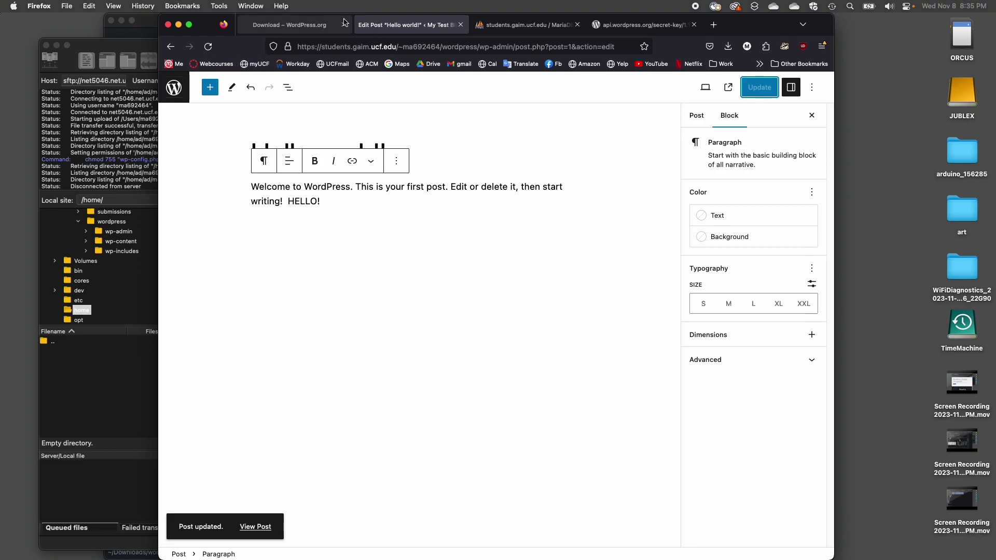
- Check the HELLO! text on the blog's front page, then return to the admin posts list
{"action": "left_click", "coordinate": [173, 48]}
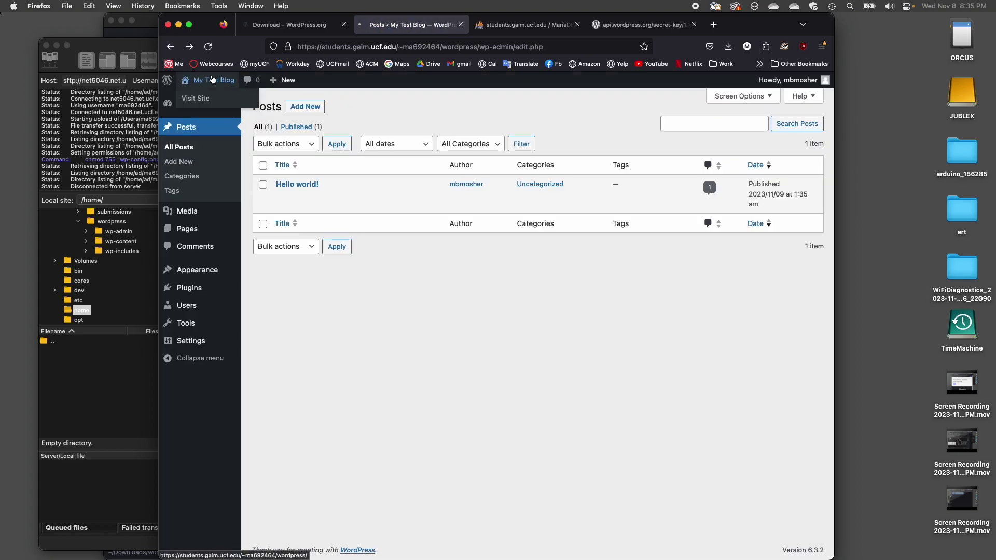
{"action": "left_click", "coordinate": [213, 79]}
{"action": "left_click_drag", "start_coordinate": [216, 362], "coordinate": [179, 362]}
{"action": "left_click", "coordinate": [170, 46]}
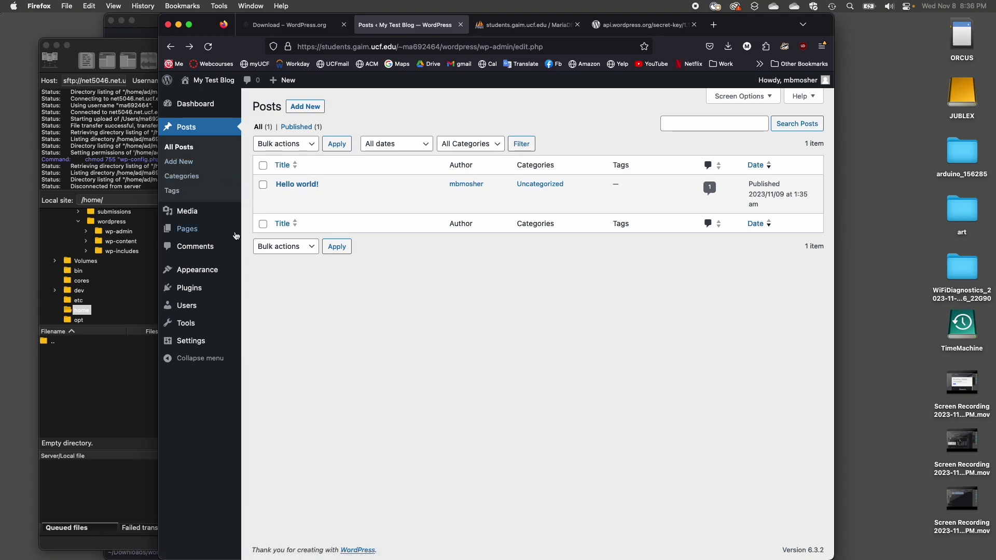
{"action": "mouse_move", "coordinate": [206, 293]}
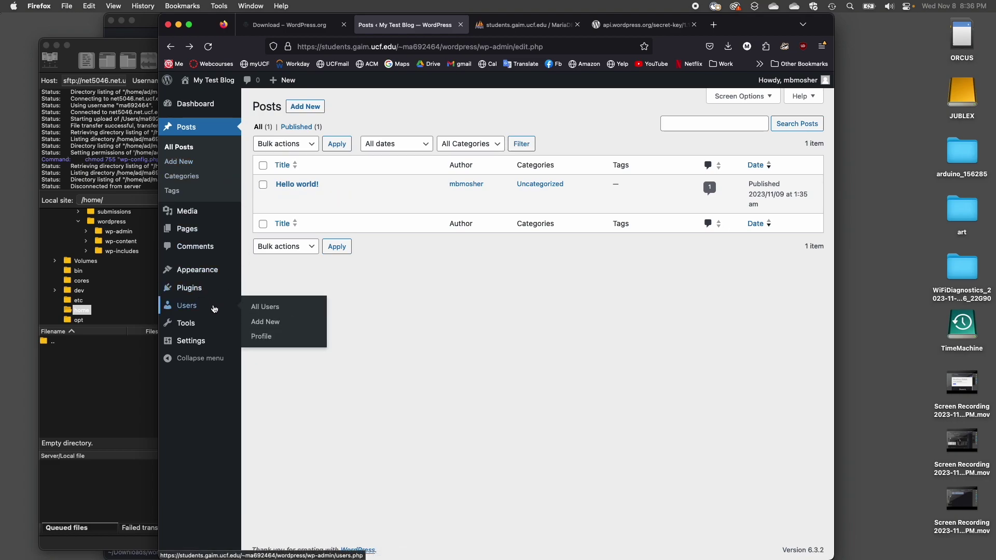
- Reach the Add Themes upload panel via Appearance, then switch to the WordPress.org tab
{"action": "left_click", "coordinate": [202, 288]}
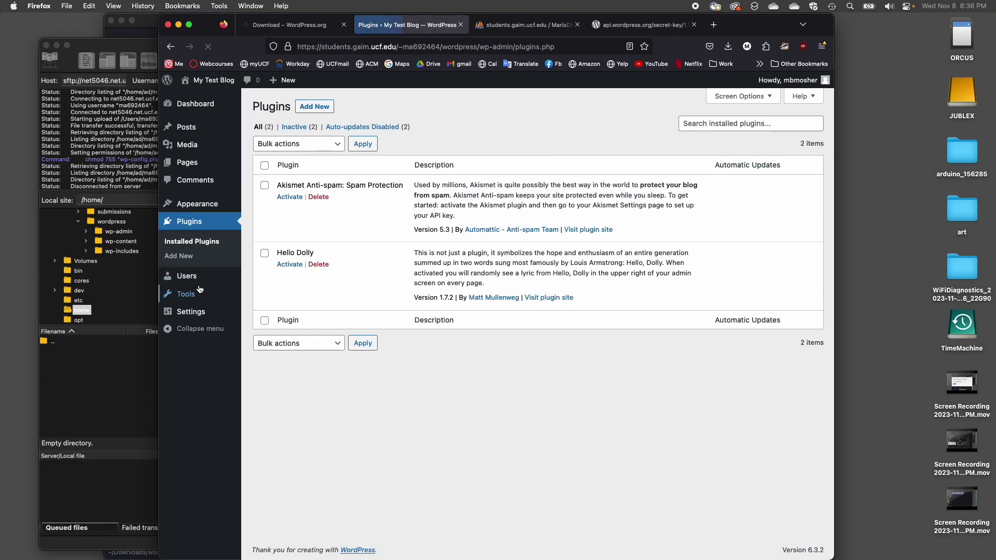
{"action": "left_click", "coordinate": [205, 205]}
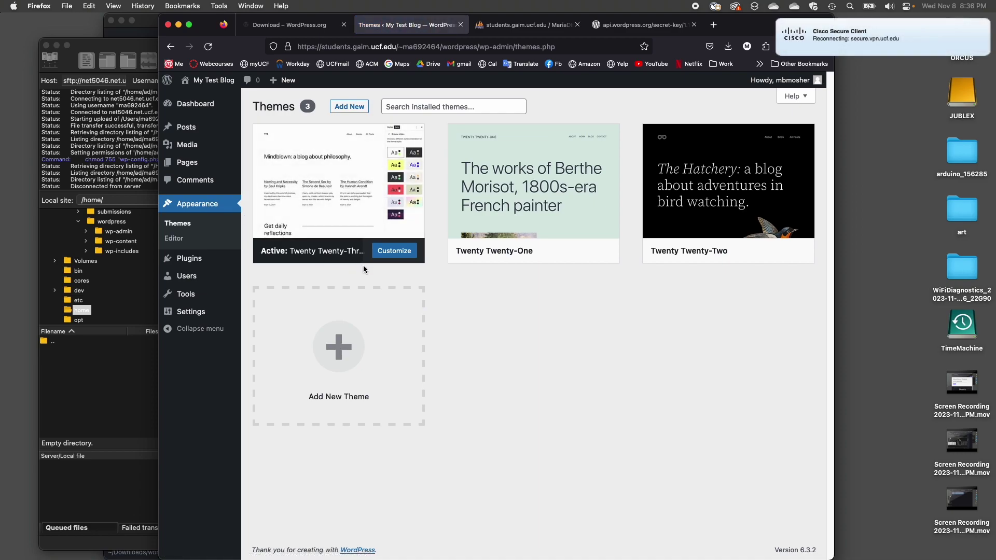
{"action": "left_click", "coordinate": [349, 356]}
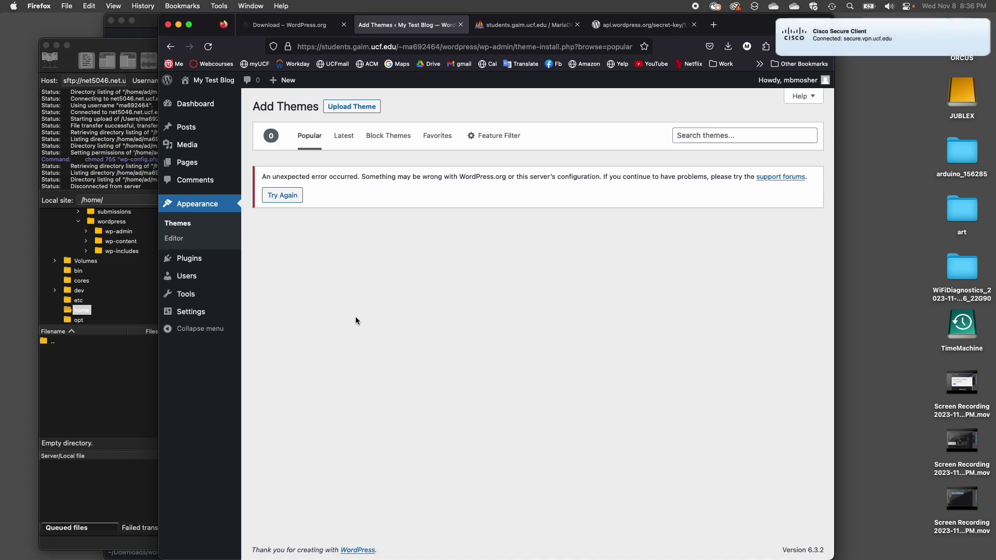
{"action": "left_click", "coordinate": [282, 195]}
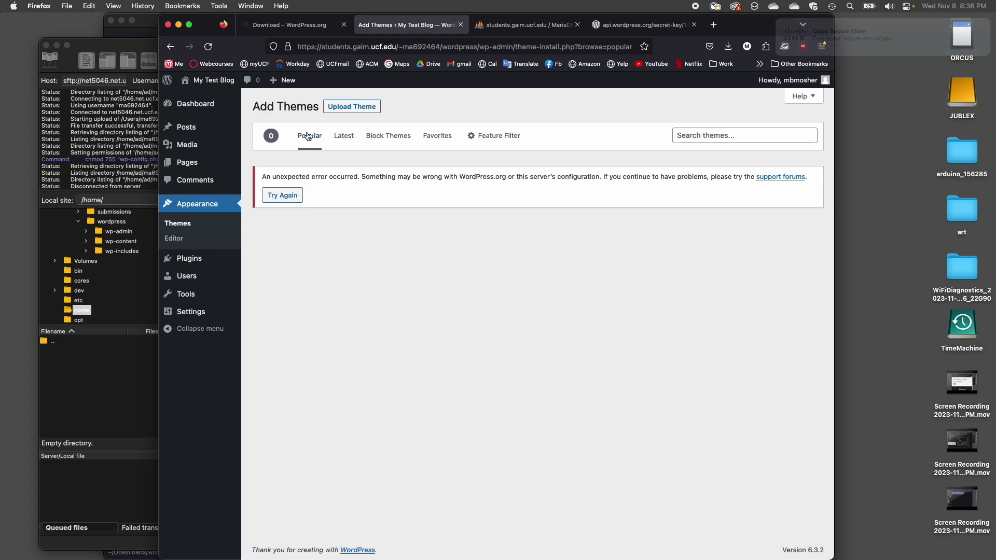
{"action": "left_click", "coordinate": [354, 107]}
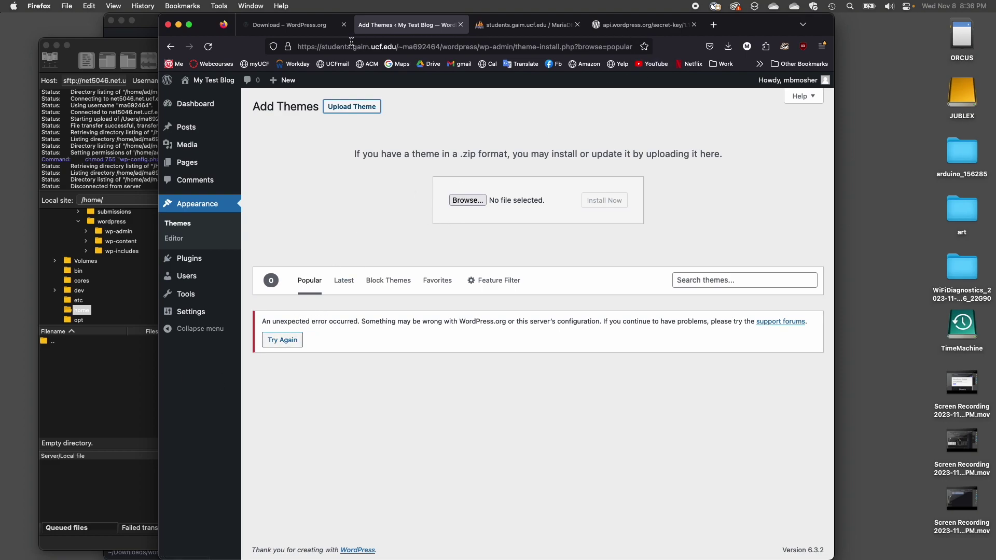
{"action": "key", "text": "ctrl+shift+Tab"}
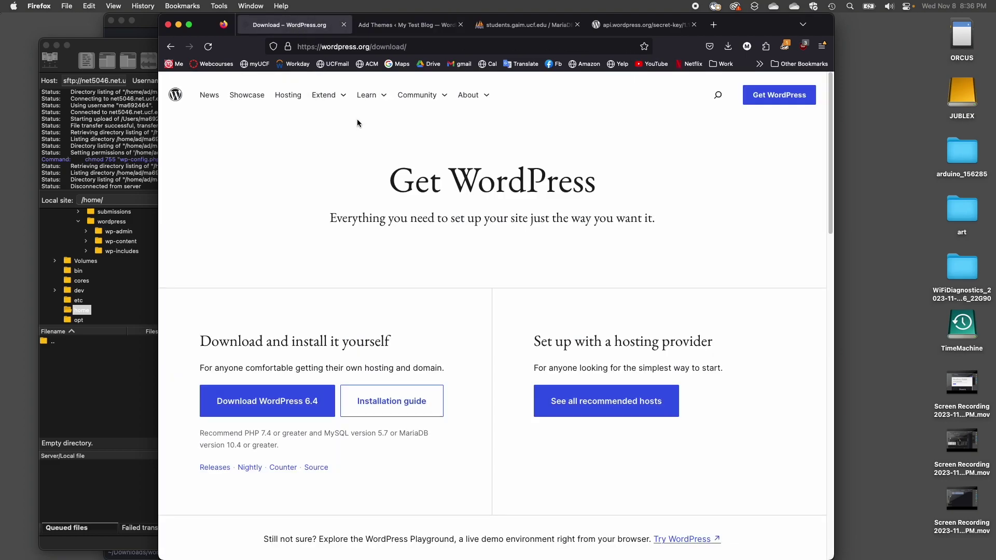
- Go back to the wordpress.org home page, open Extend > Themes, then bring FileZilla Pro forward
{"action": "left_click", "coordinate": [170, 46]}
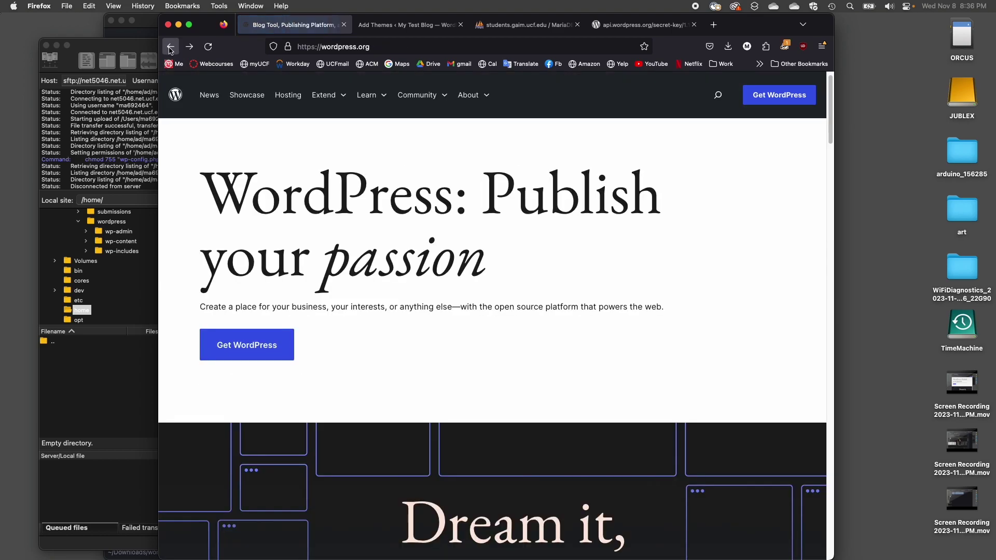
{"action": "left_click", "coordinate": [345, 97]}
{"action": "left_click", "coordinate": [340, 128]}
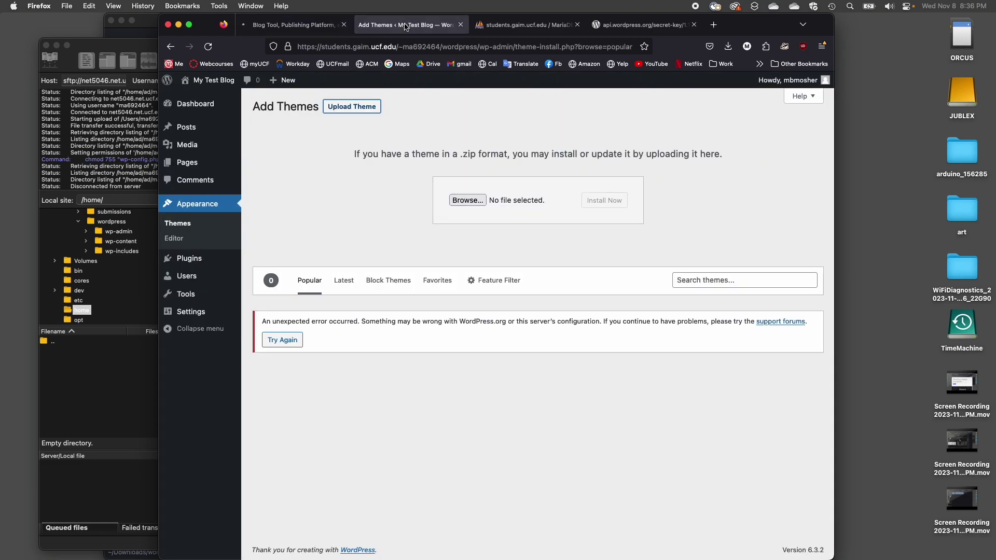
{"action": "left_click", "coordinate": [405, 25]}
{"action": "left_click", "coordinate": [294, 27]}
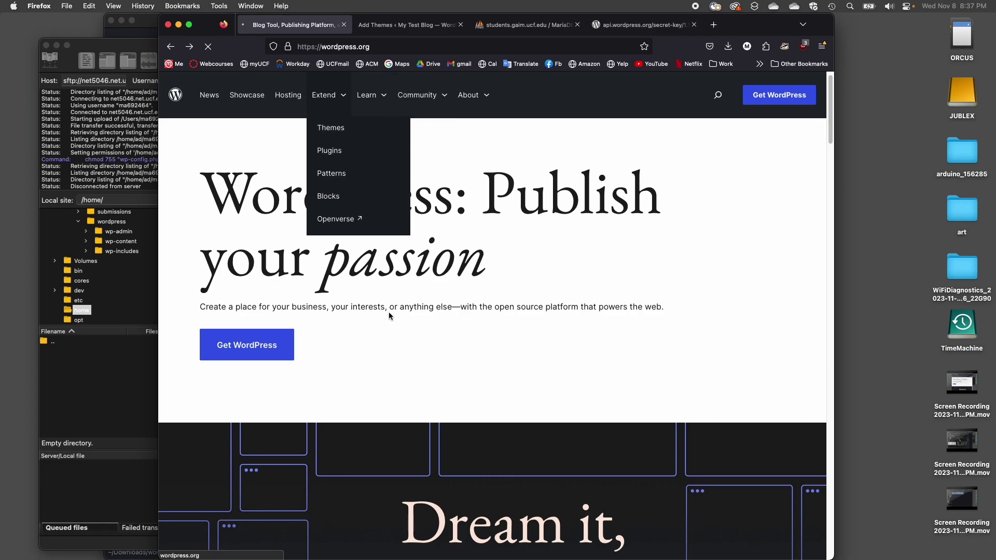
{"action": "left_click", "coordinate": [125, 322]}
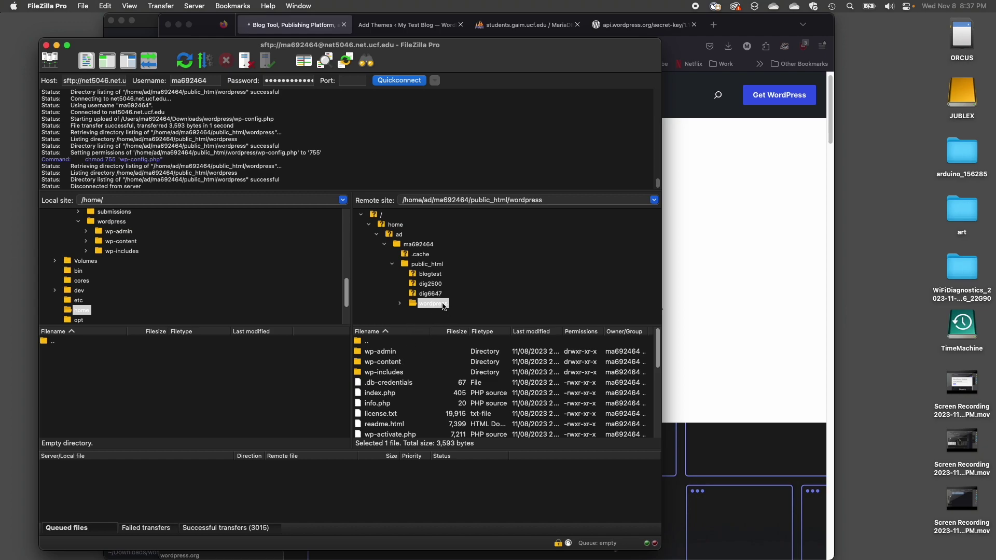
- Browse the server's wp-content plugins and themes folders, ending back in wp-content
{"action": "double_click", "coordinate": [389, 365]}
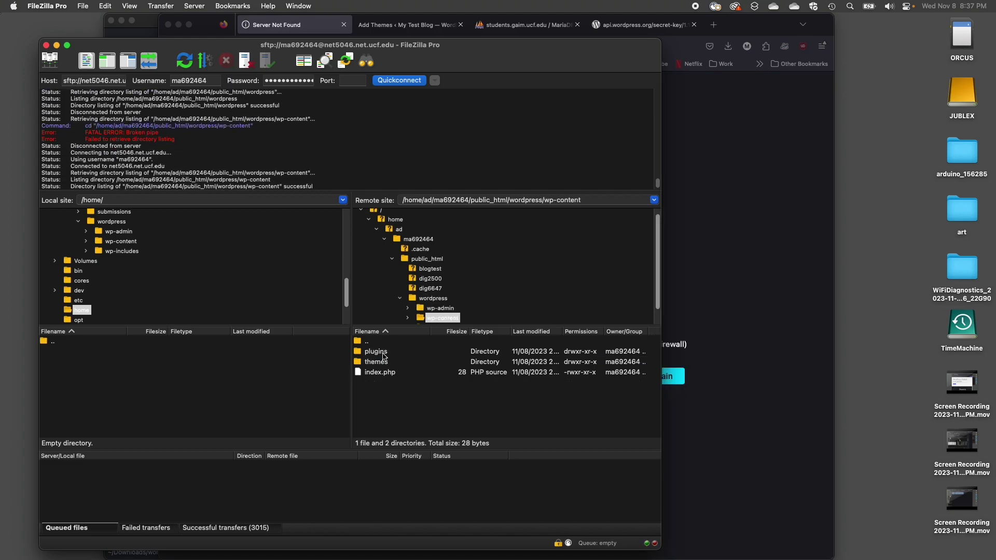
{"action": "double_click", "coordinate": [383, 352]}
{"action": "left_click", "coordinate": [436, 307]}
{"action": "double_click", "coordinate": [381, 363]}
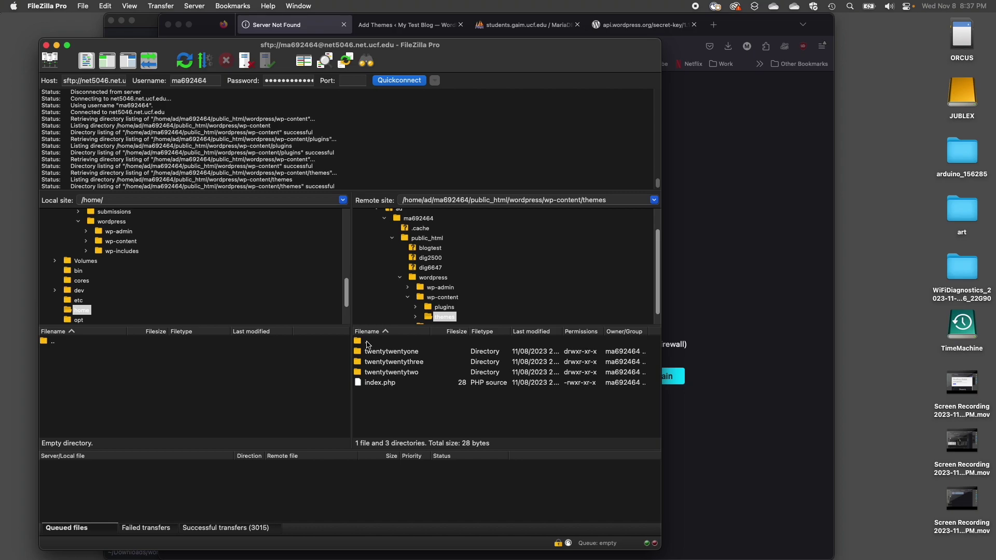
{"action": "double_click", "coordinate": [367, 342]}
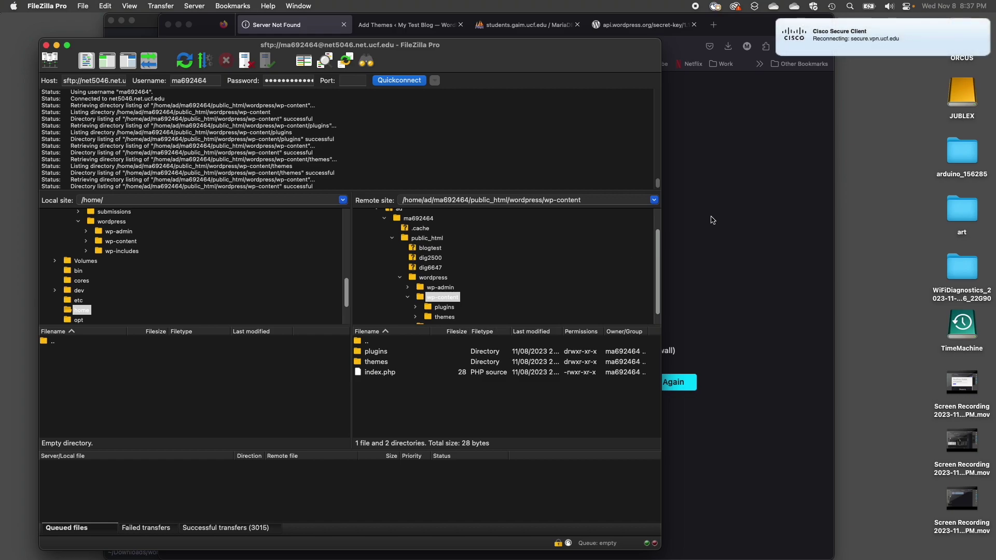
- Back in Firefox, view Appearance > Themes, then open the Installed Plugins page
{"action": "left_click", "coordinate": [395, 26]}
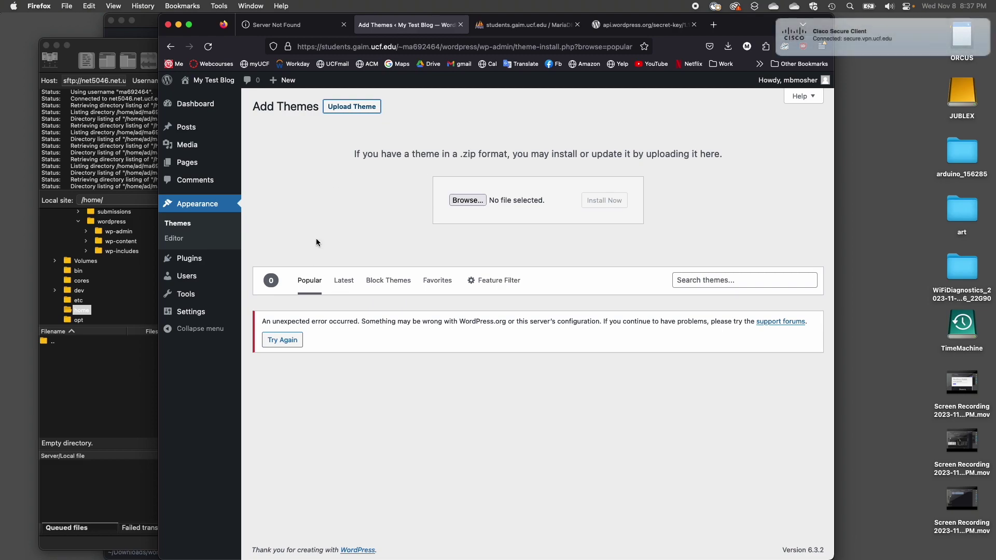
{"action": "left_click", "coordinate": [181, 224]}
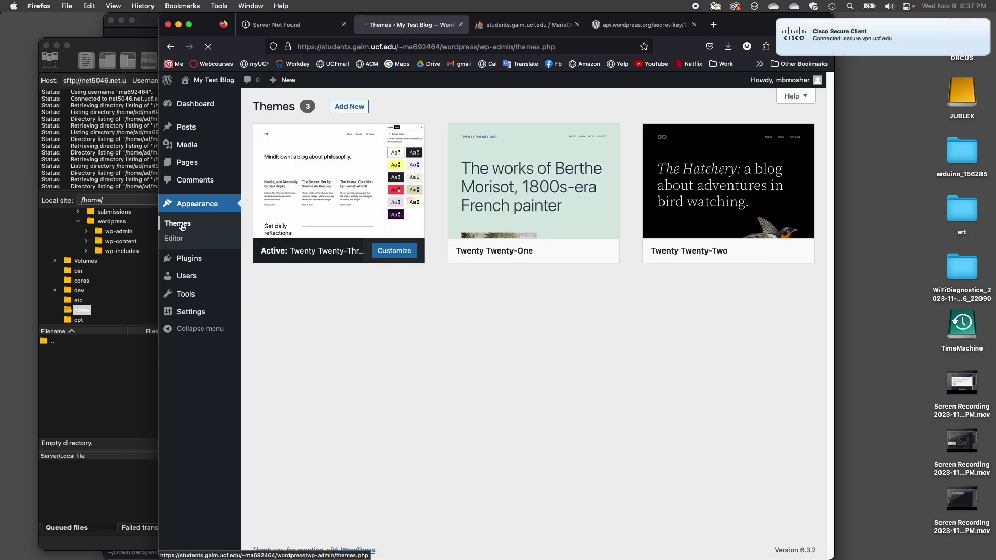
{"action": "mouse_move", "coordinate": [537, 244]}
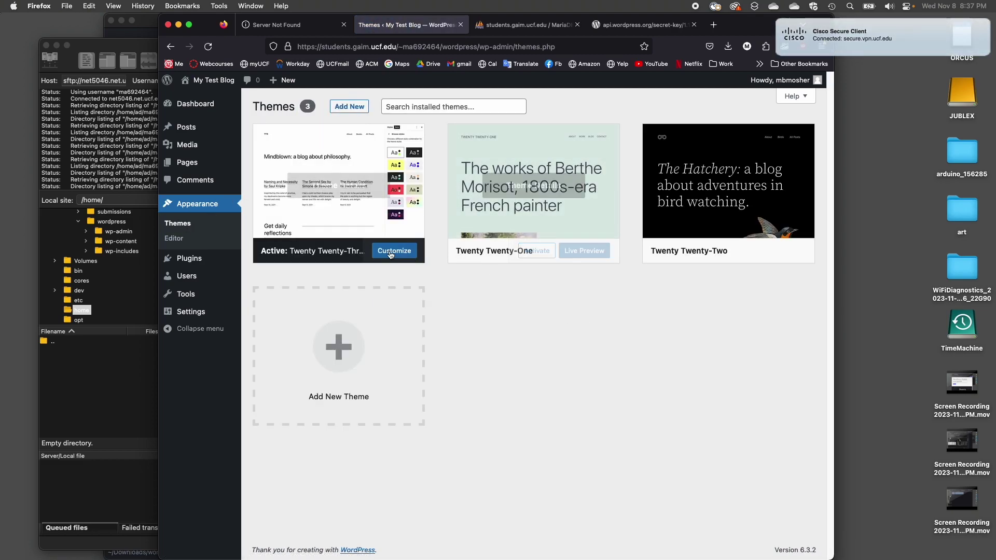
{"action": "left_click", "coordinate": [535, 252]}
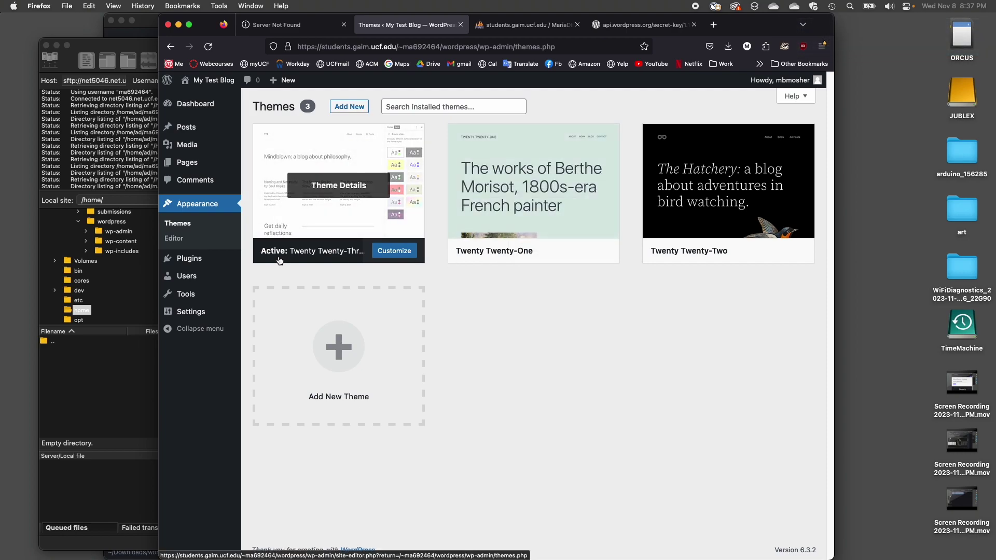
{"action": "left_click", "coordinate": [199, 261]}
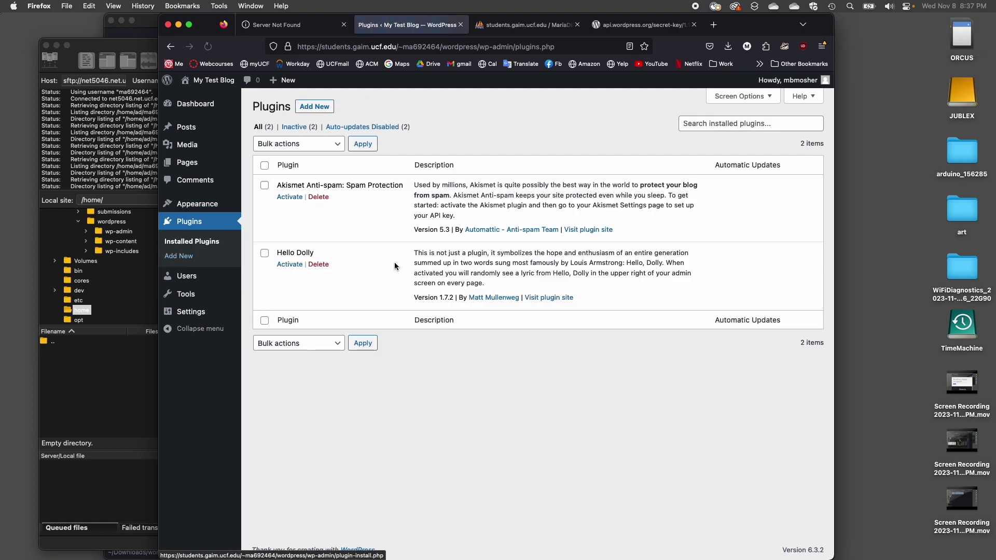